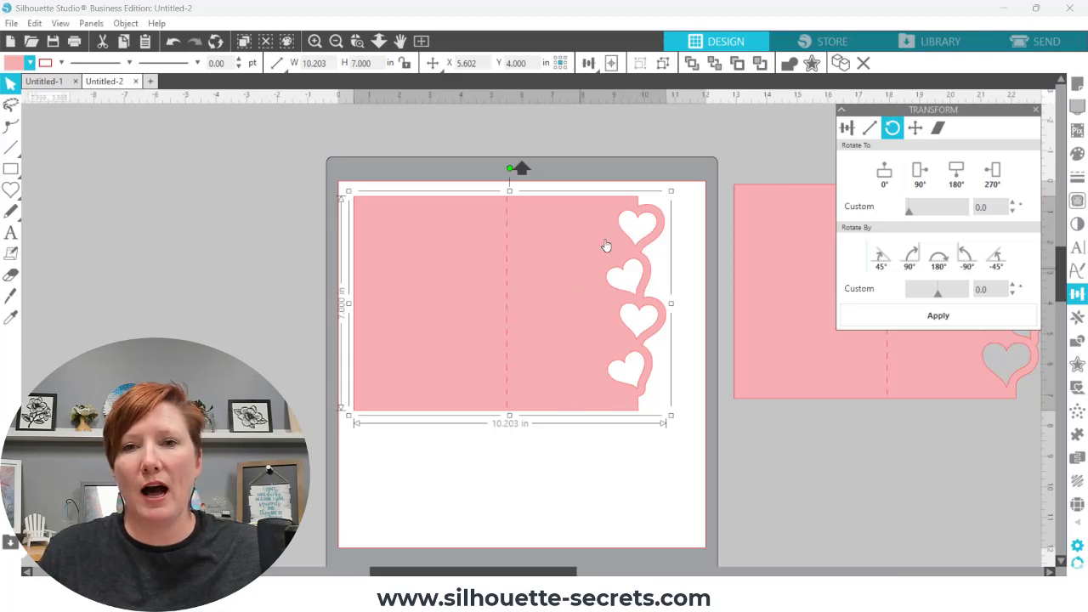
Step: Move the four-heart card off the mat and place the seven-heart card on the page instead
left_click_drag(619, 245, 218, 233)
left_click_drag(771, 270, 413, 273)
key("Escape")
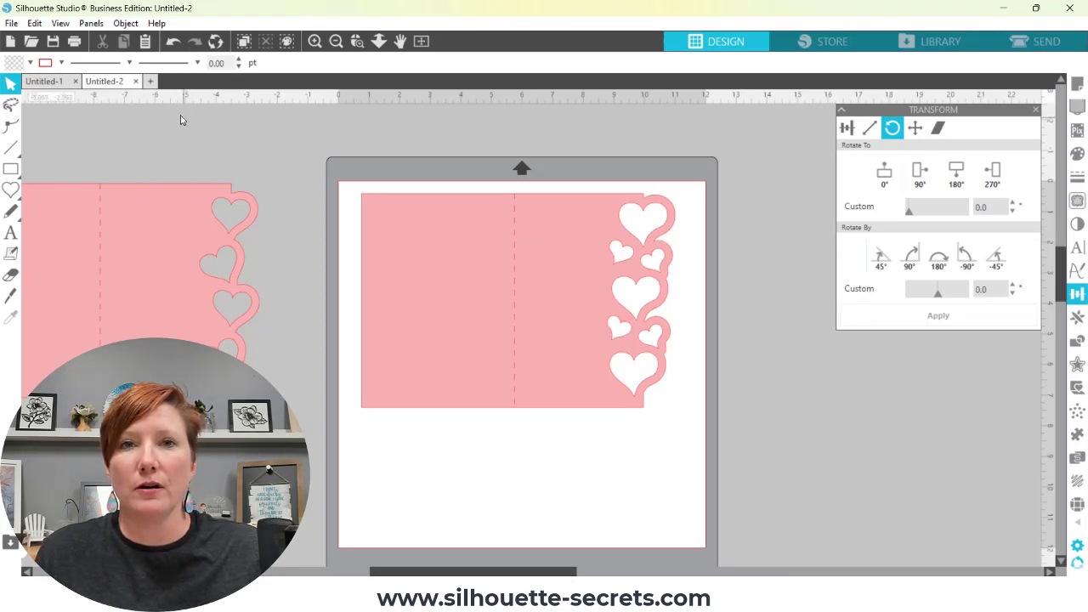
Step: Open a new document and start a Card project from the New Project Wizard
left_click(150, 84)
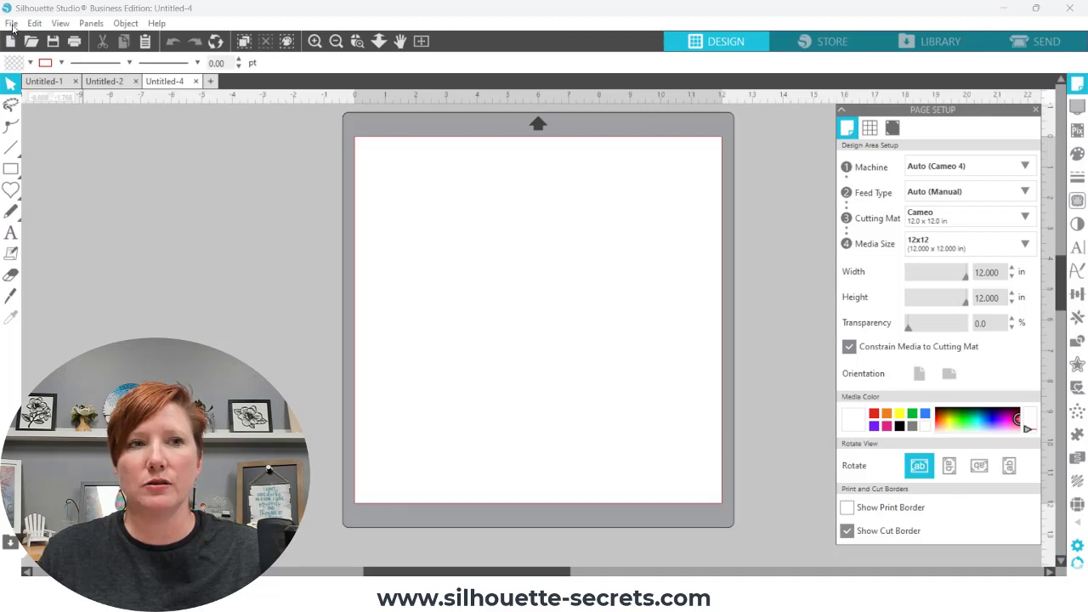
left_click(12, 24)
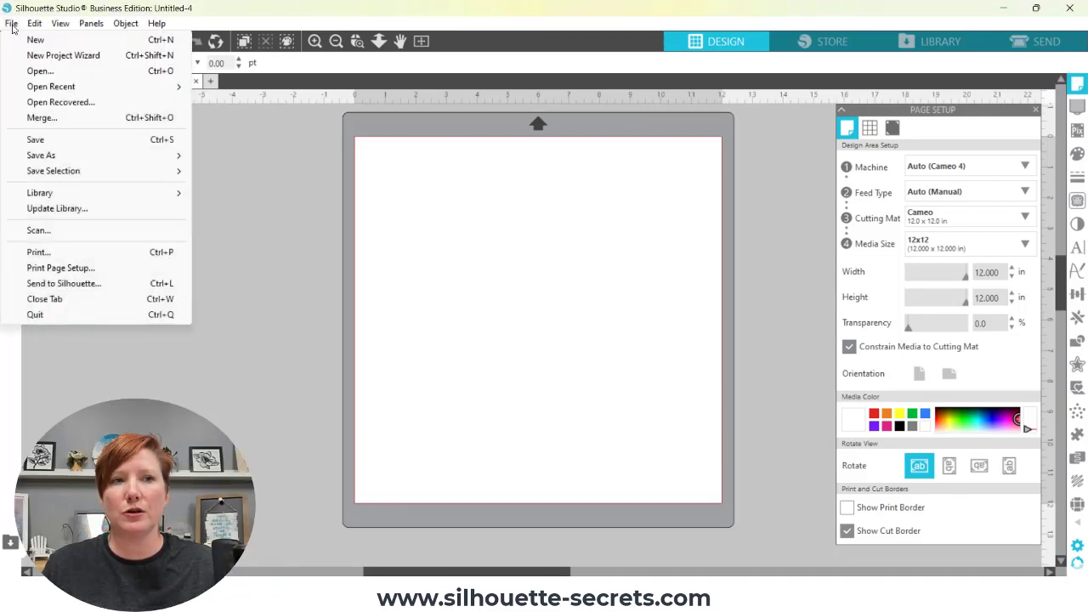
left_click(59, 56)
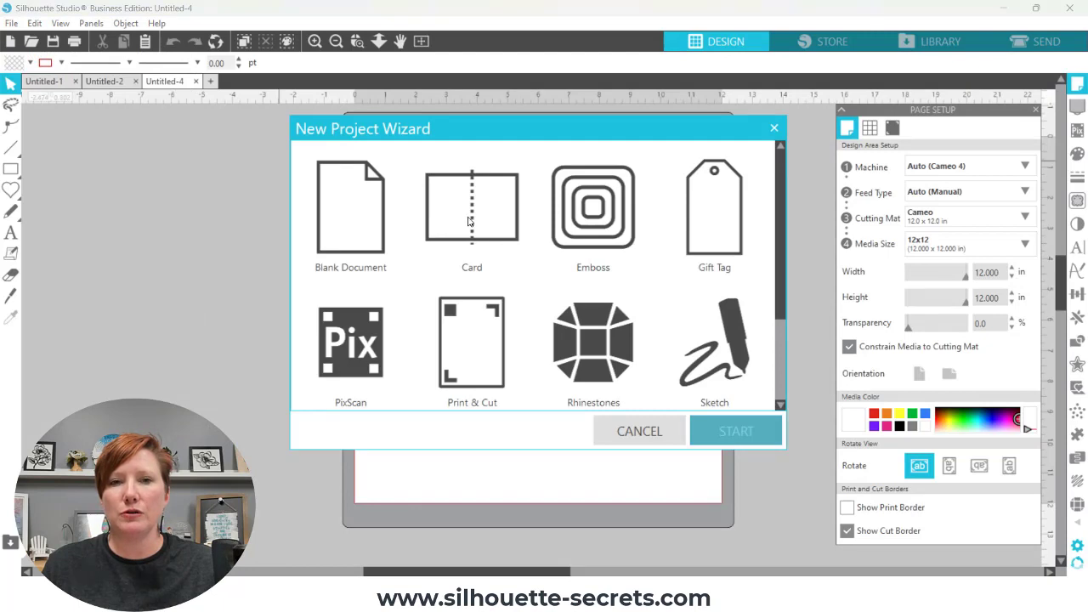
left_click(469, 221)
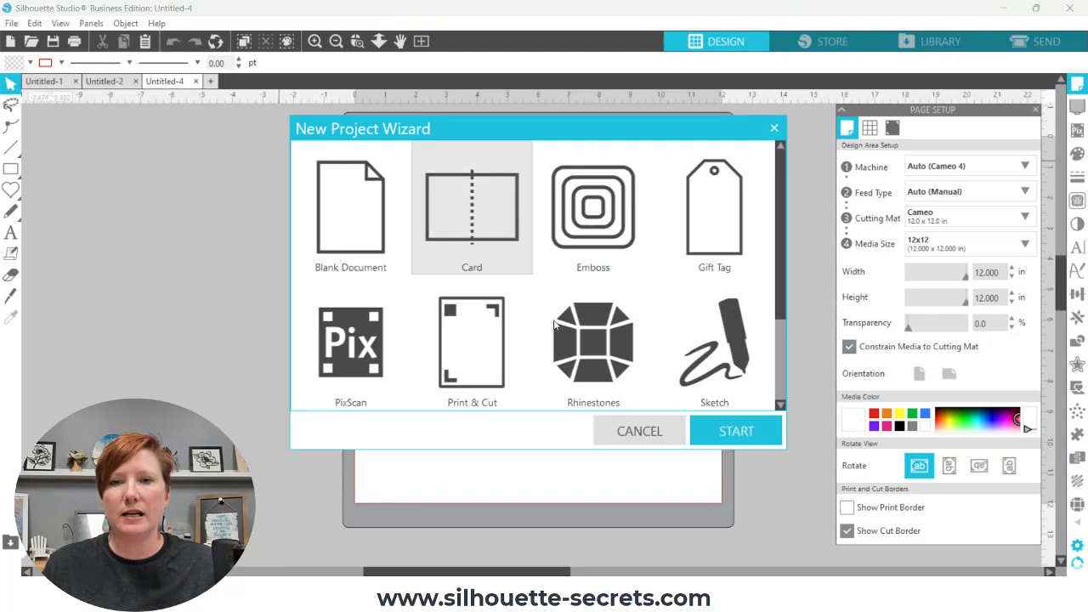
left_click(724, 432)
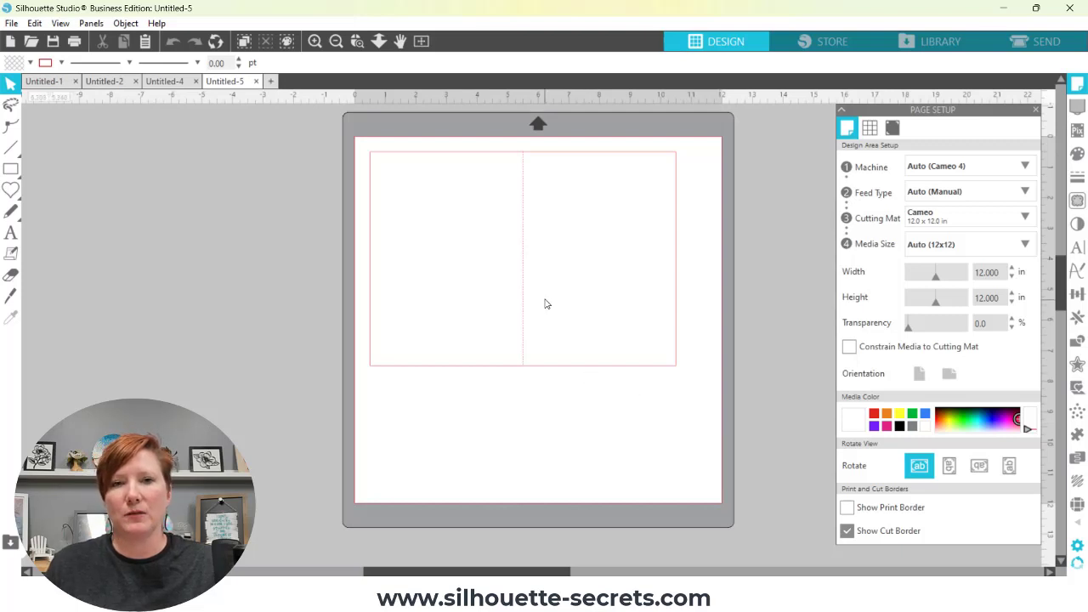
Step: Ungroup the card template so the fold line is separate from the card outline
left_click(523, 283)
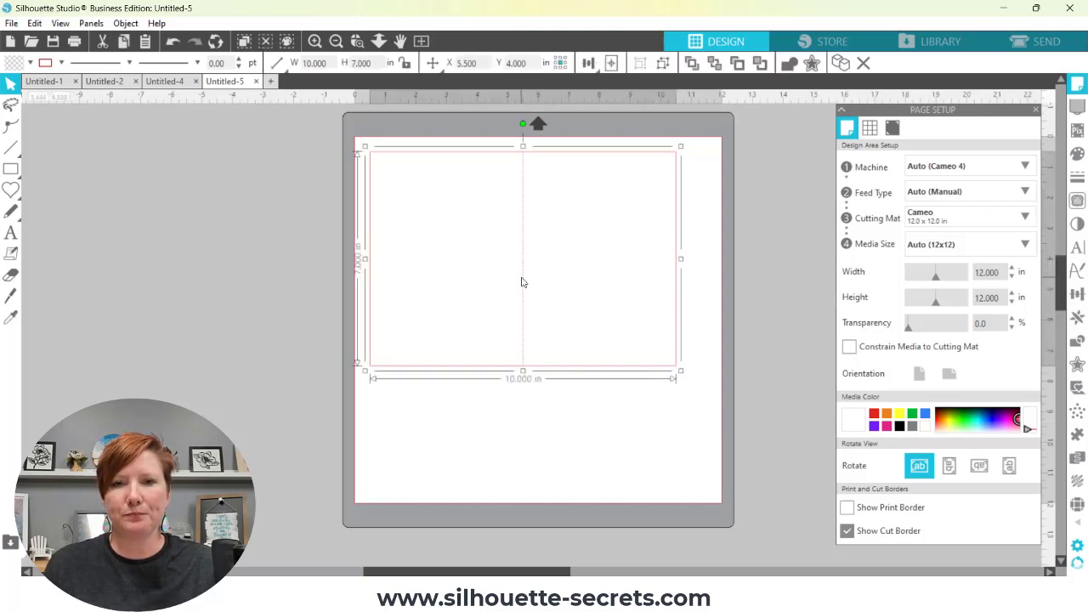
right_click(523, 328)
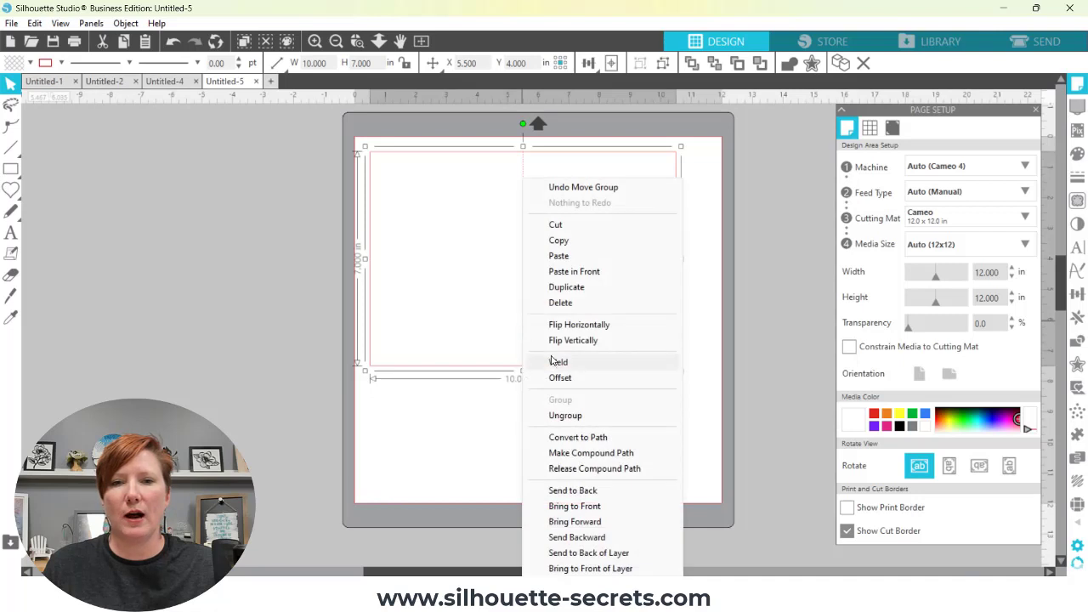
left_click(563, 415)
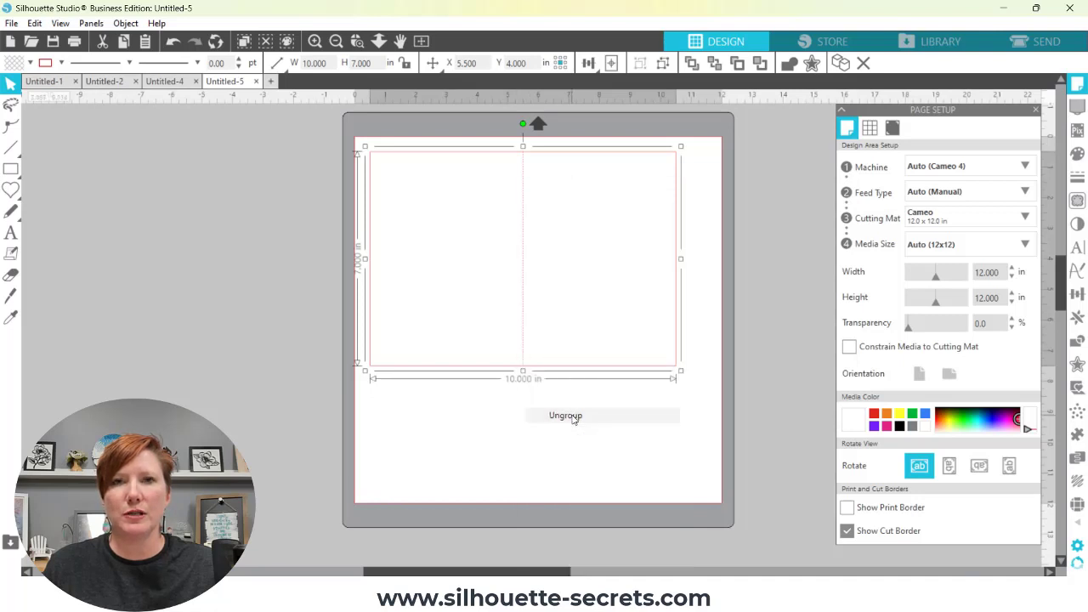
left_click(581, 248)
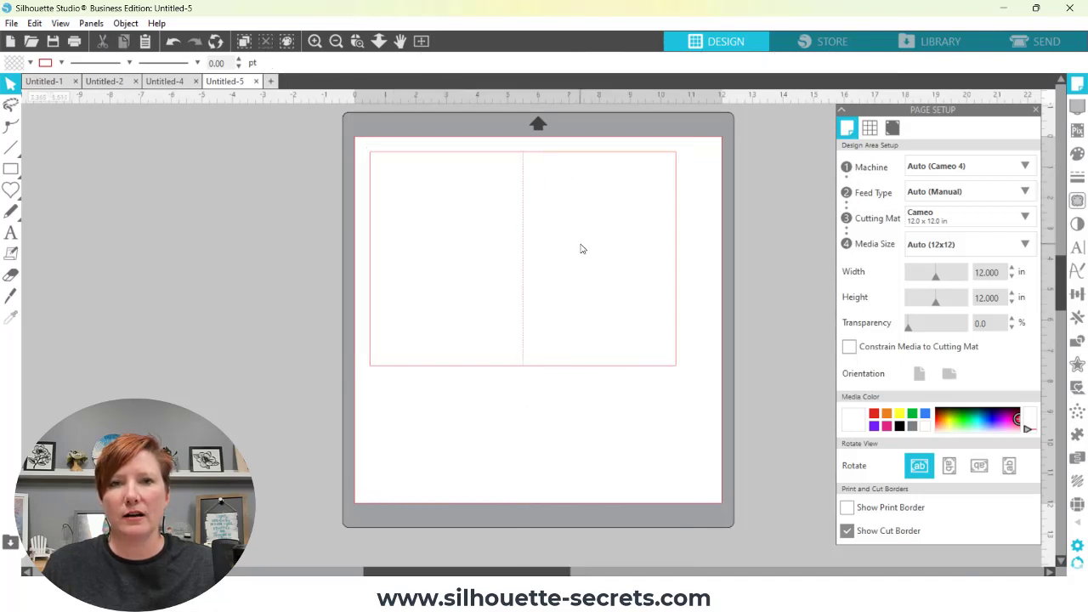
Step: Change the card's central fold line to the dashed style with long, widely spaced dashes
left_click(524, 245)
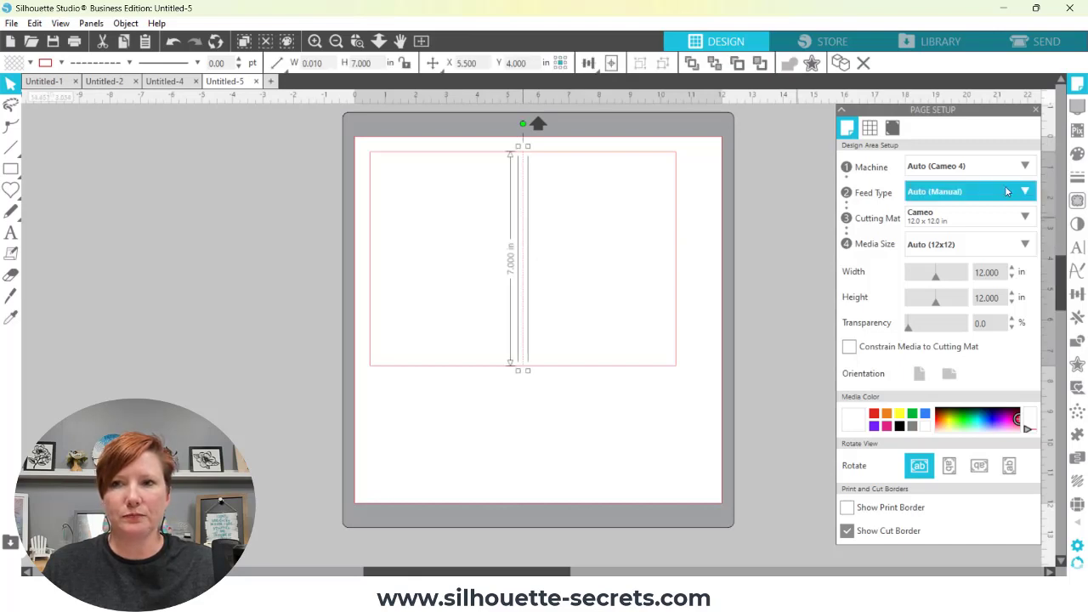
left_click(1078, 178)
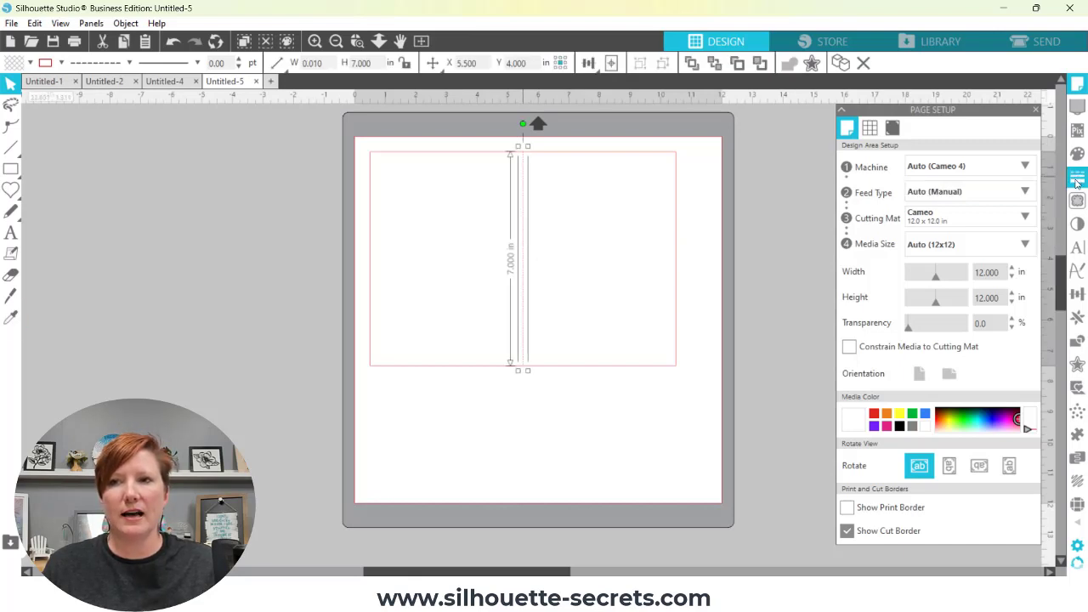
left_click(1078, 179)
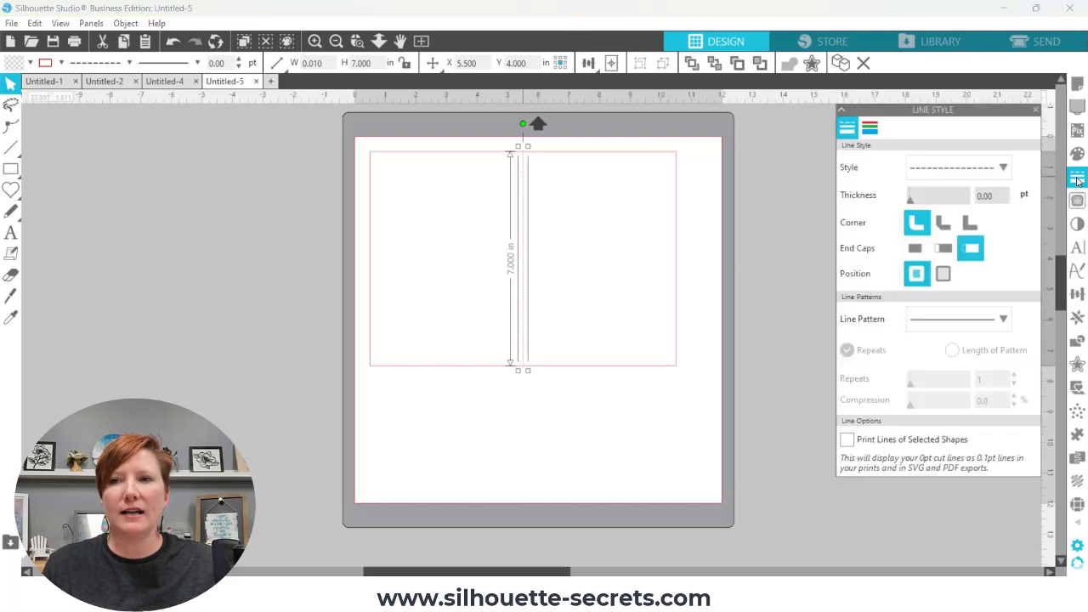
left_click(949, 172)
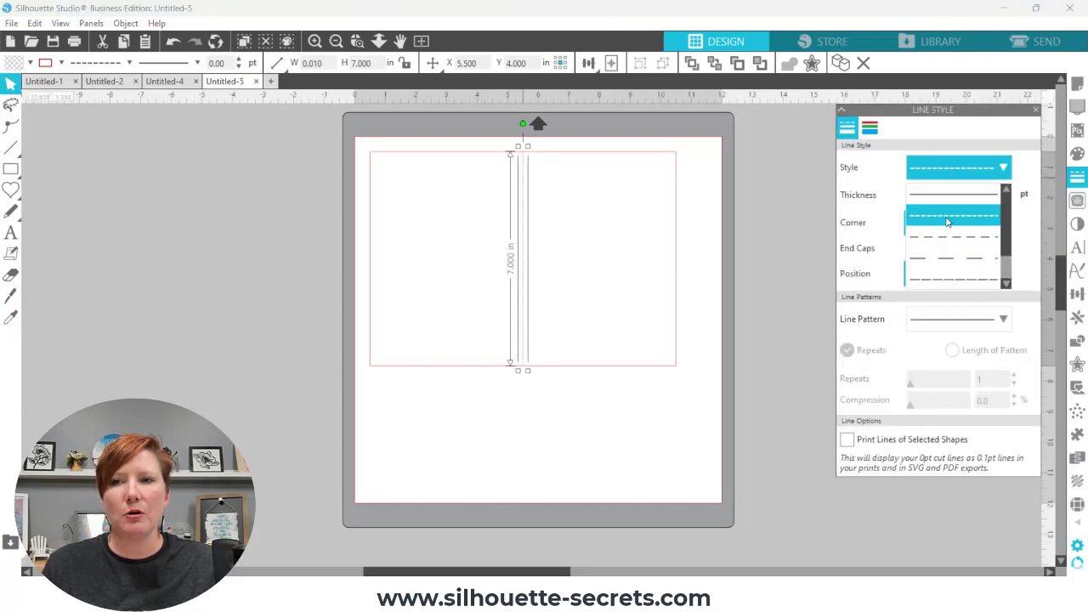
left_click(955, 261)
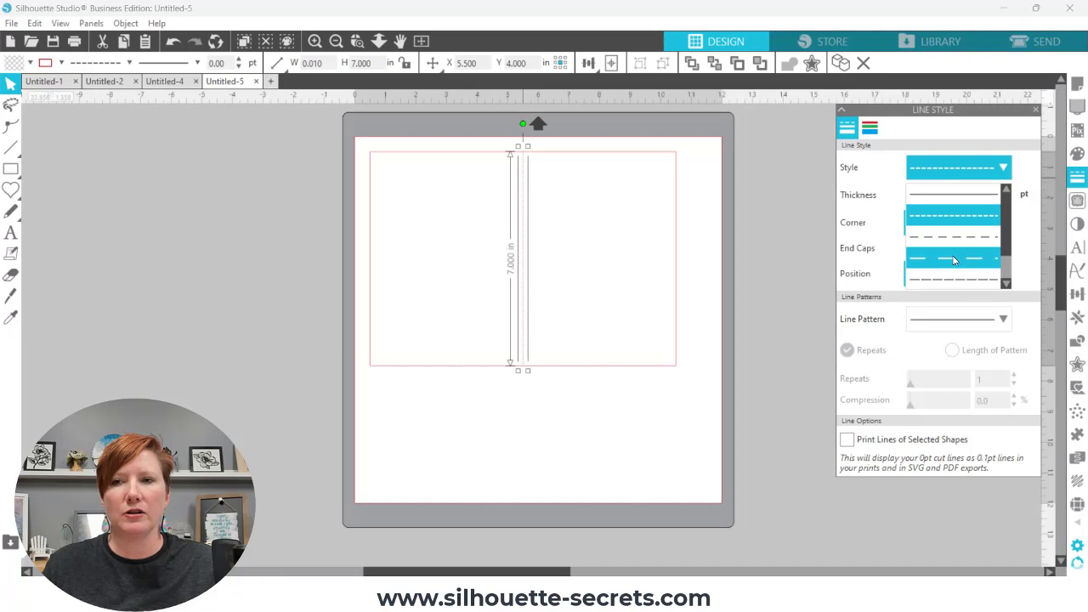
left_click(955, 260)
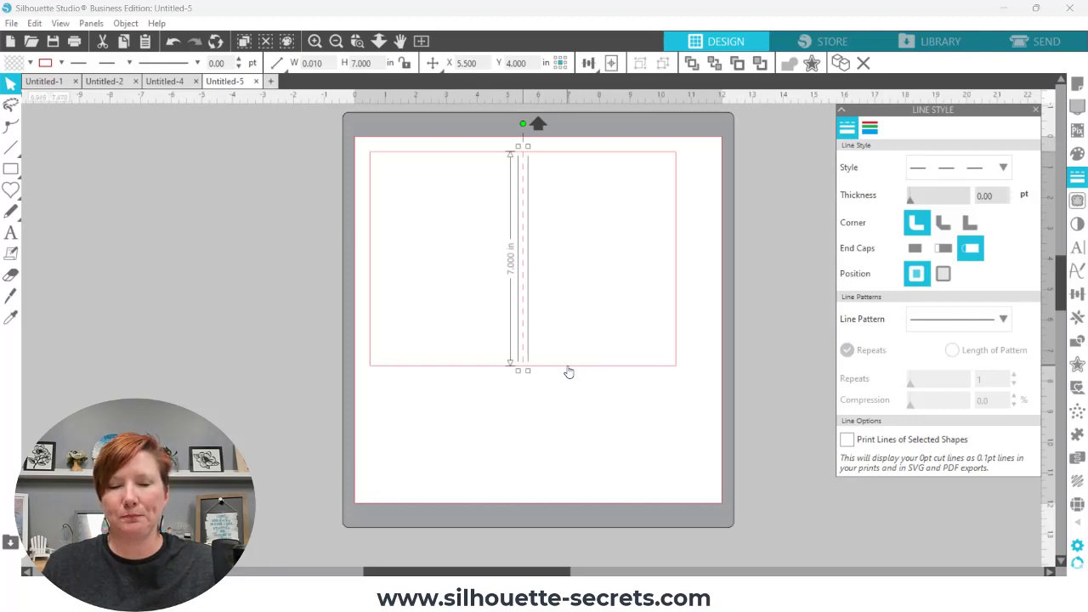
Step: Draw a heart about 1.74 in wide on the card's right half and convert it to a path
left_click(12, 190)
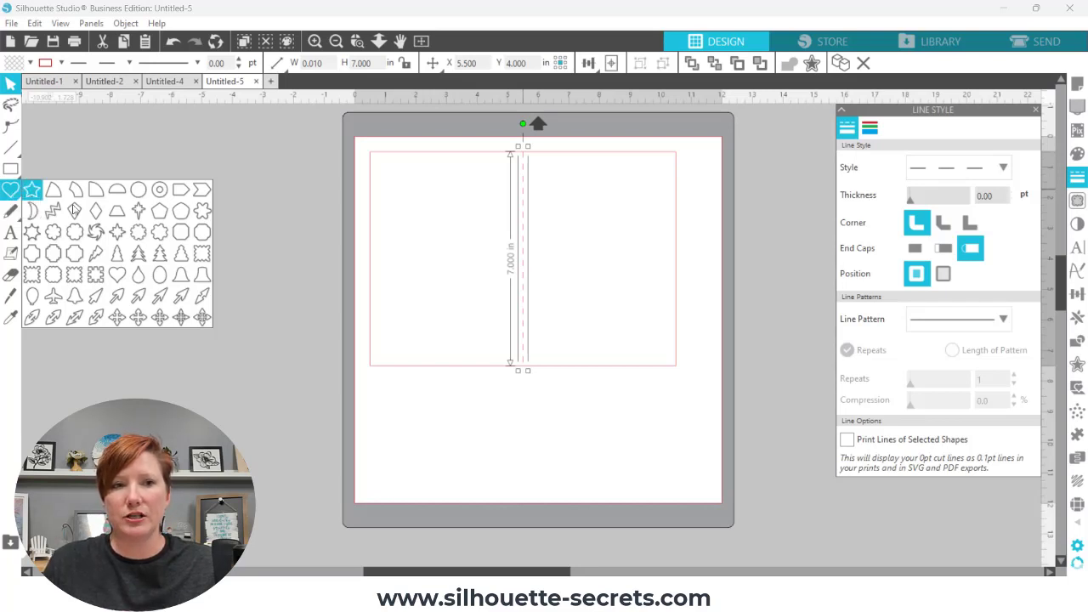
left_click(118, 275)
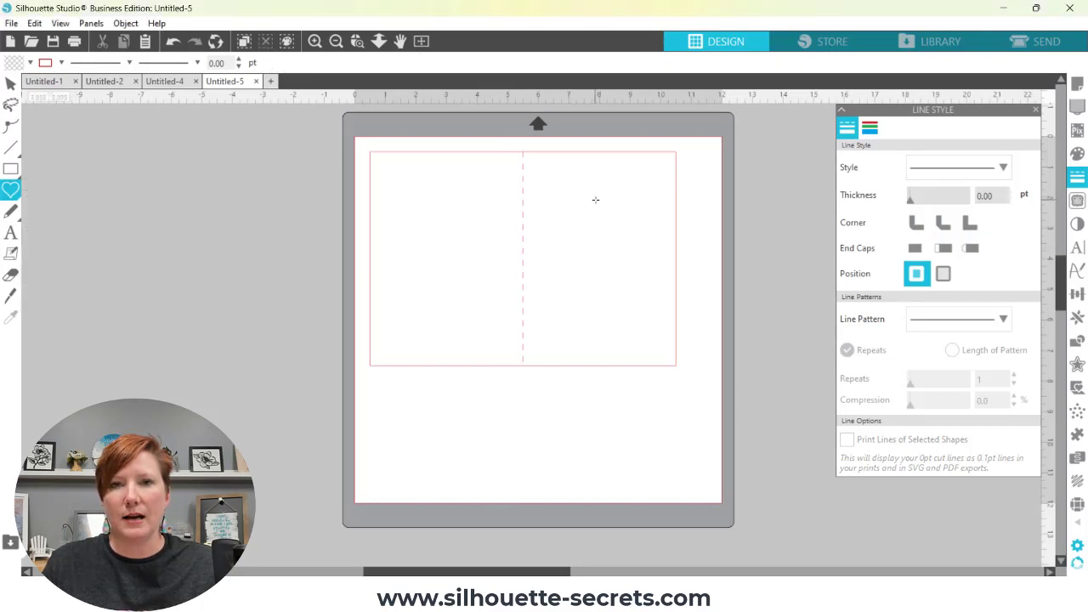
left_click_drag(595, 200, 598, 241)
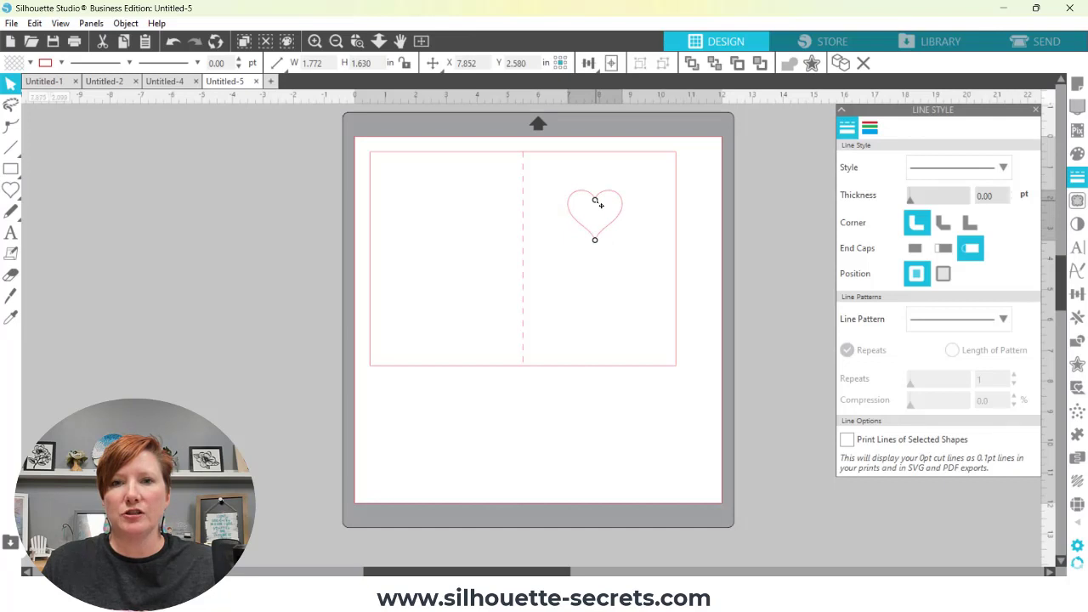
mouse_move(595, 204)
left_mouse_down()
mouse_move(595, 214)
mouse_move(595, 185)
mouse_move(595, 194)
left_mouse_up()
left_click_drag(595, 244, 595, 233)
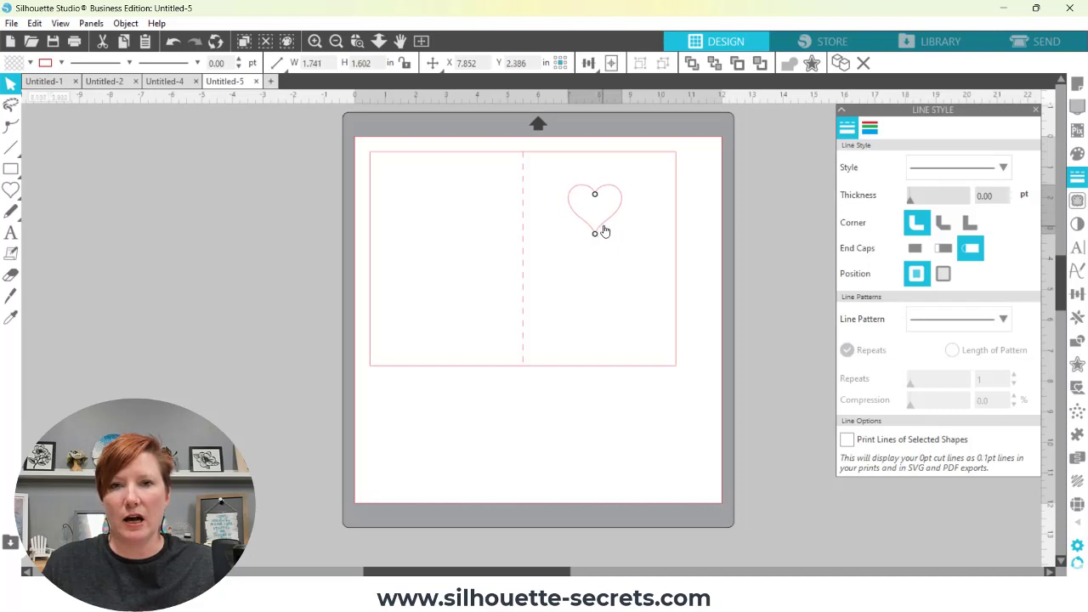
right_click(605, 227)
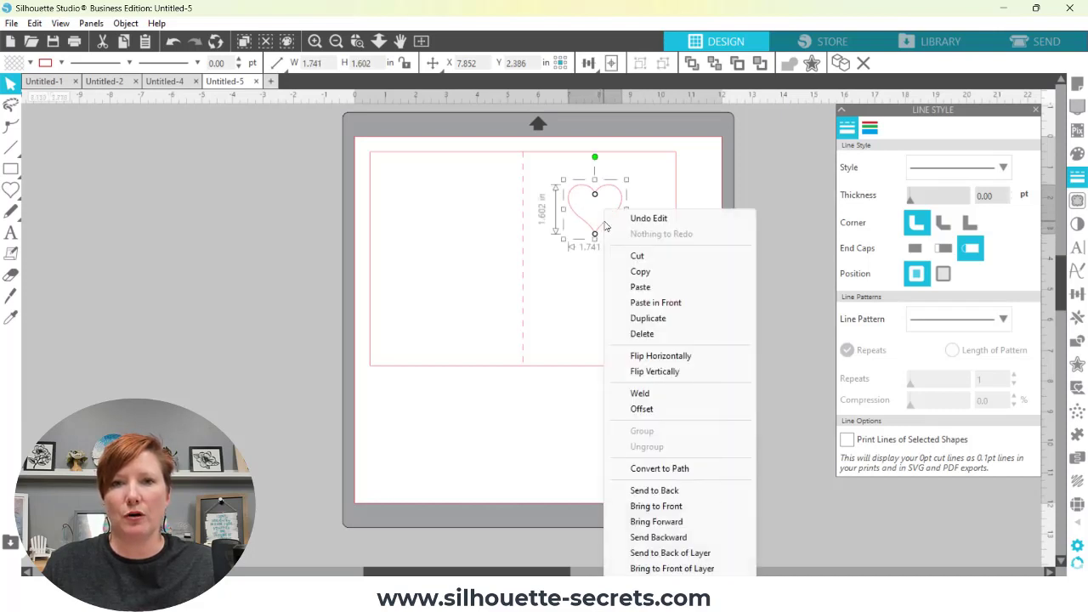
left_click(652, 469)
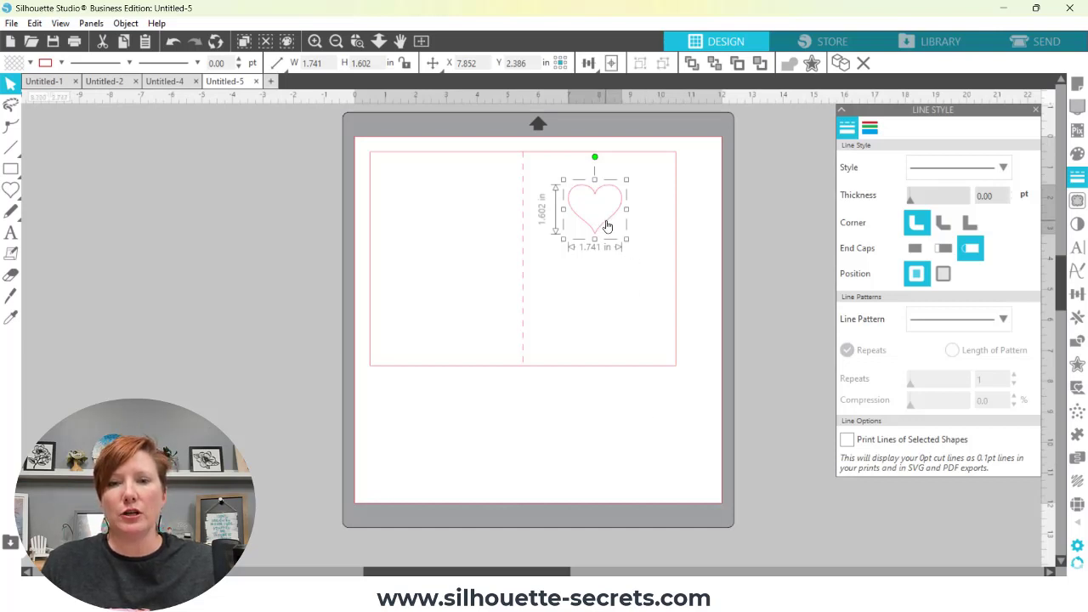
Step: Move the heart to the card's upper-right corner and shrink it to about 1.5 in wide
left_click_drag(604, 227, 656, 212)
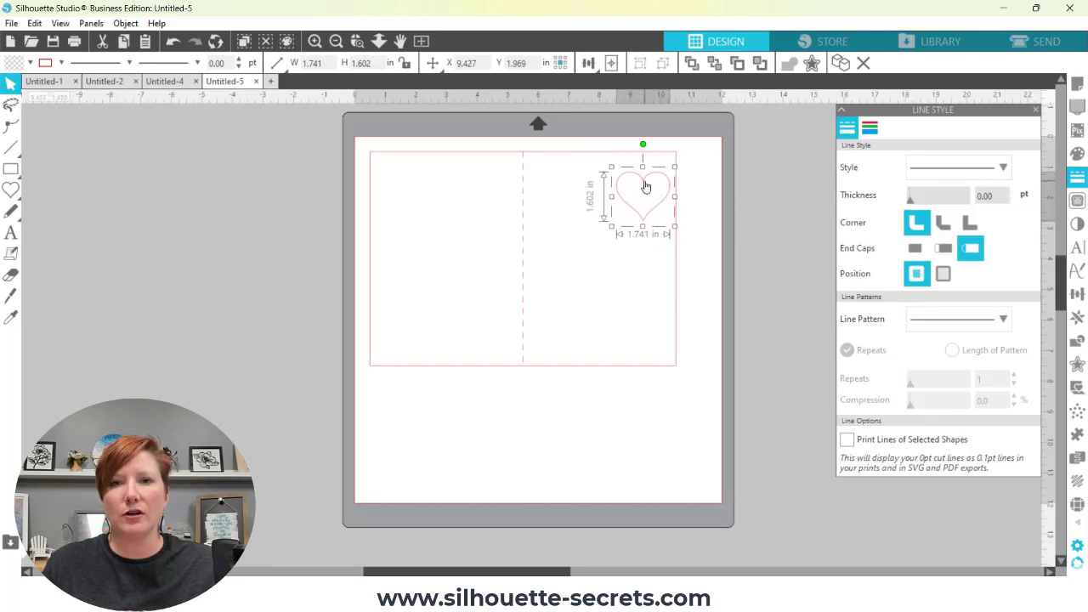
left_click_drag(612, 227, 653, 206)
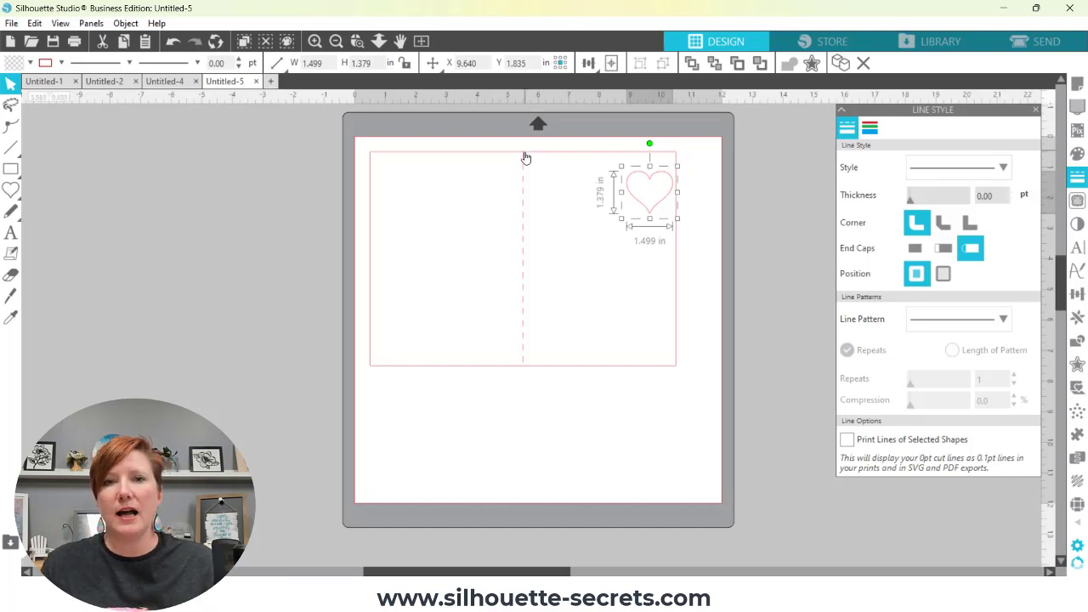
left_click(547, 159)
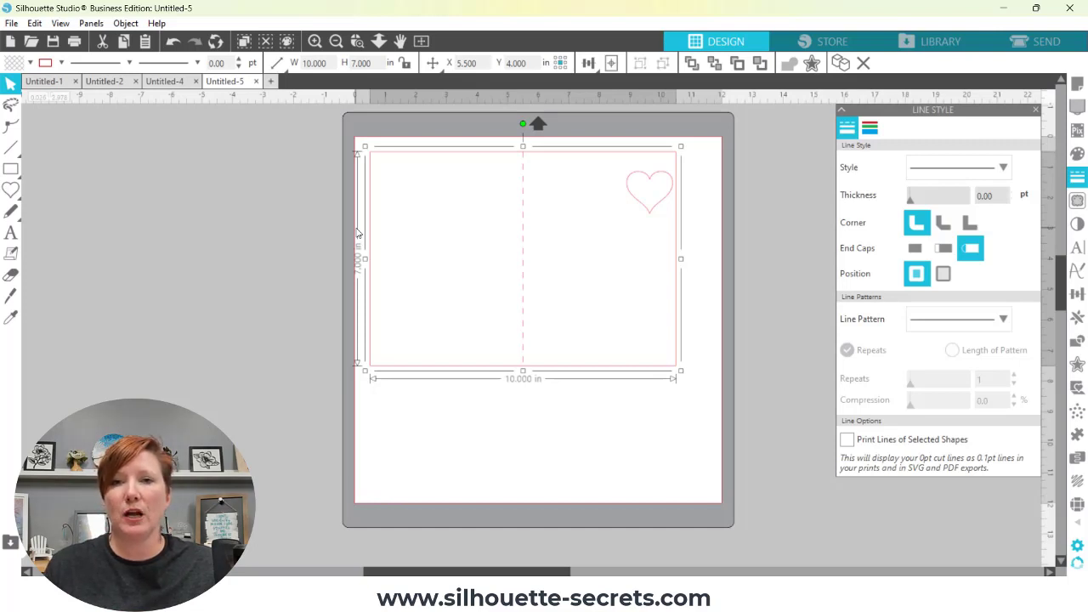
Step: Place a copy of the heart below the first, shrunk to about 1.14 in wide and tilted
left_click(647, 211)
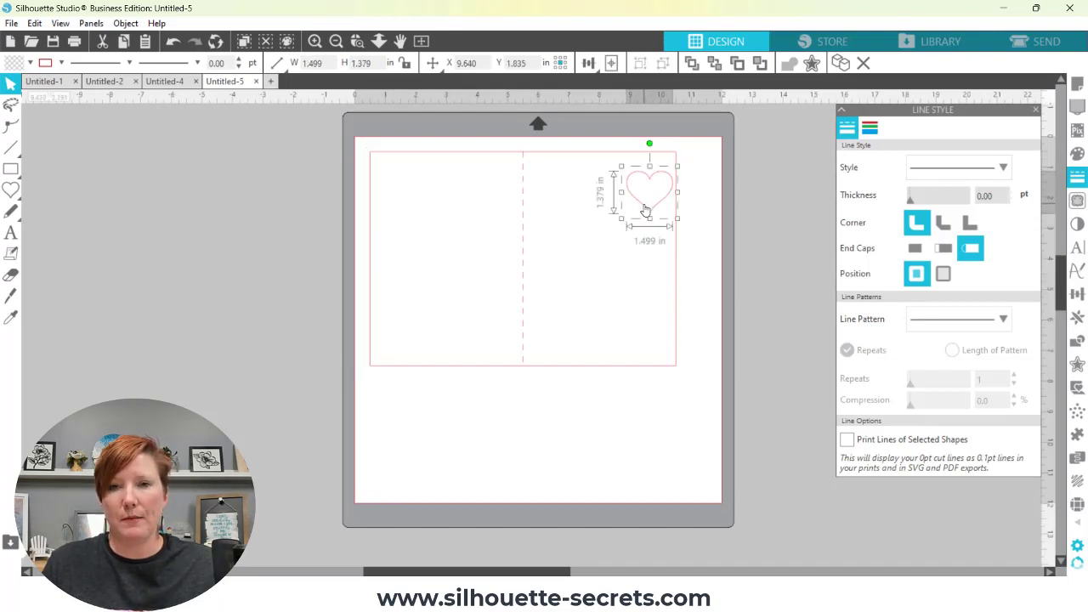
left_click_drag(646, 211, 630, 256)
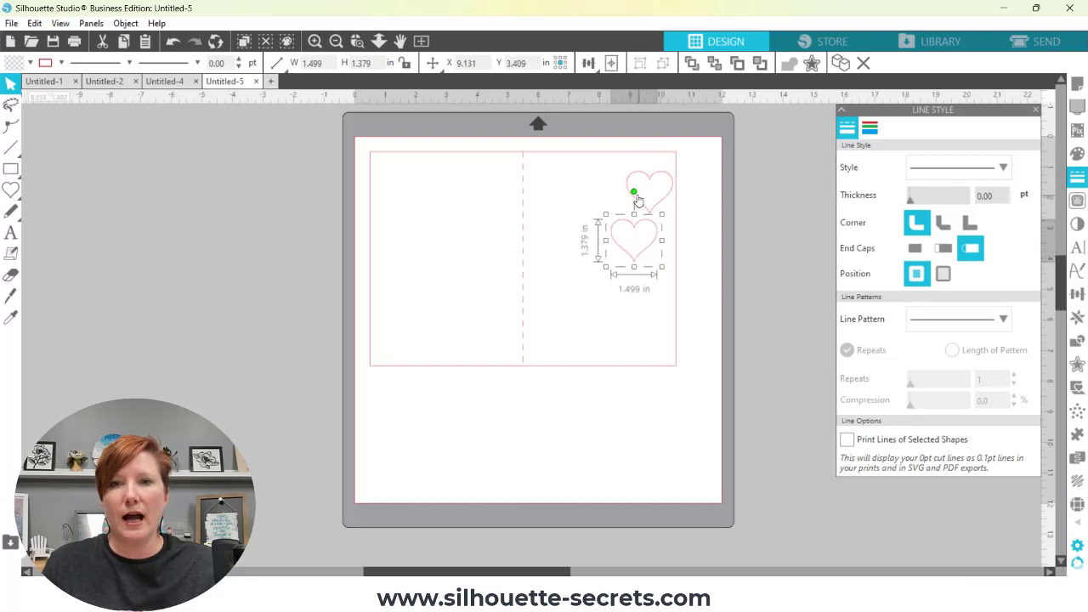
left_click_drag(664, 215, 664, 239)
Step: Duplicate the pair of hearts directly below and align all four hearts to center
left_click_drag(609, 177, 655, 237)
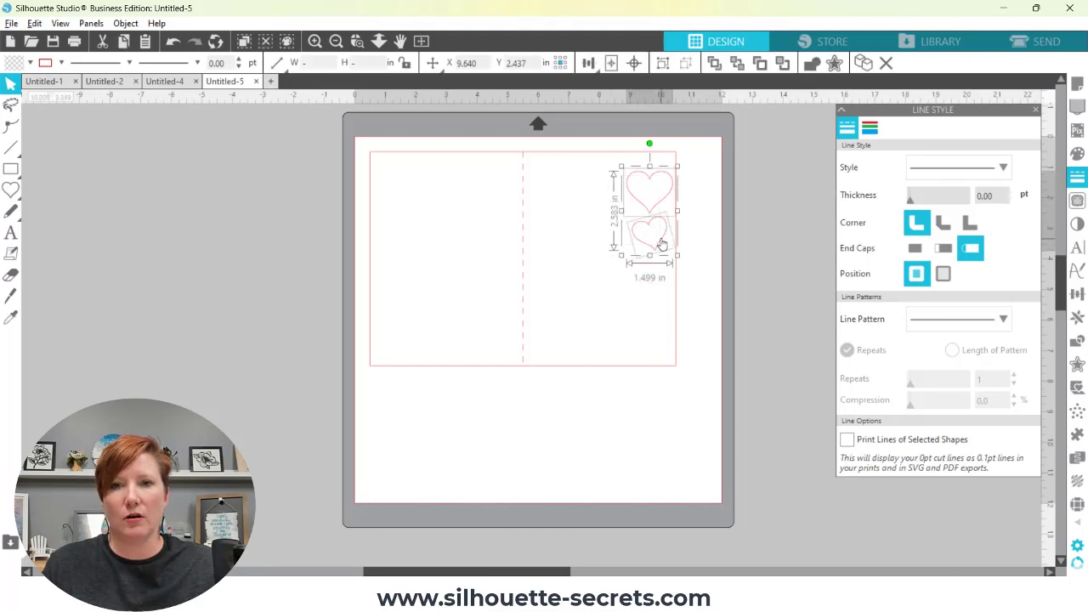
left_click_drag(662, 245, 662, 331)
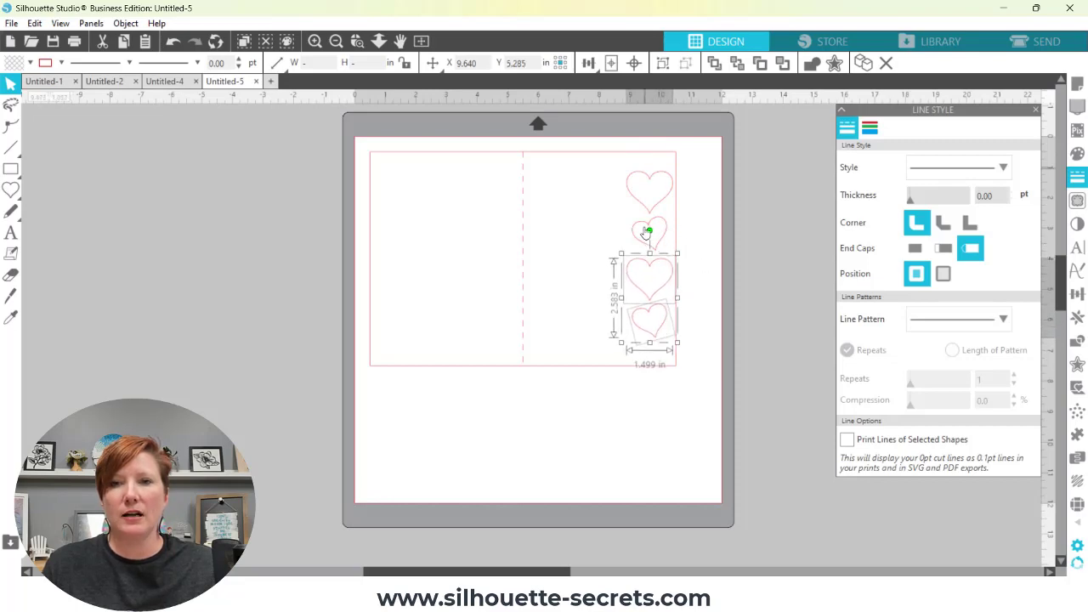
left_click(626, 209)
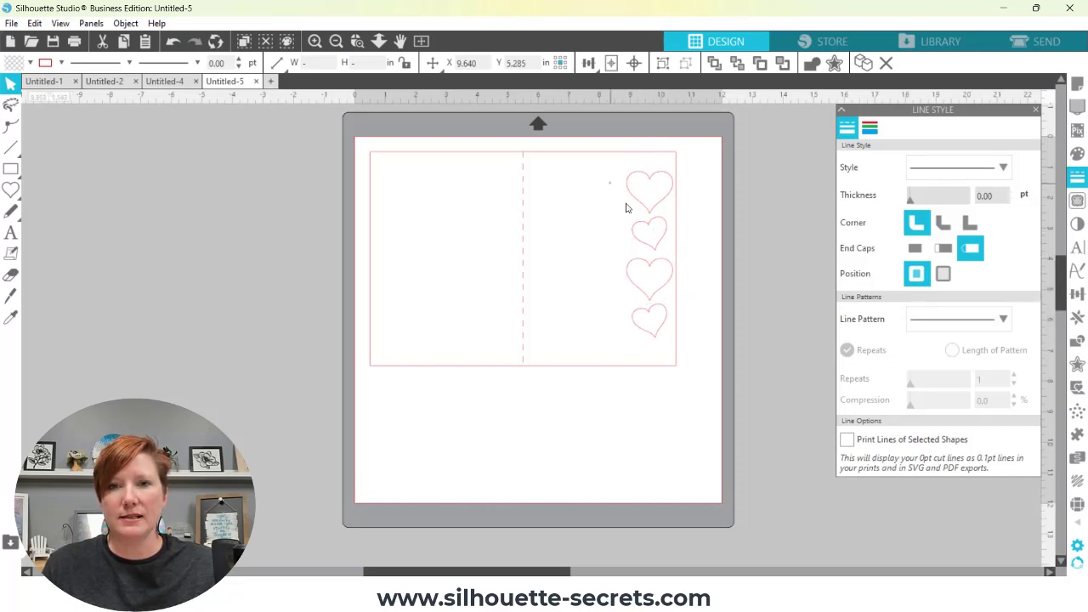
key("ctrl+a")
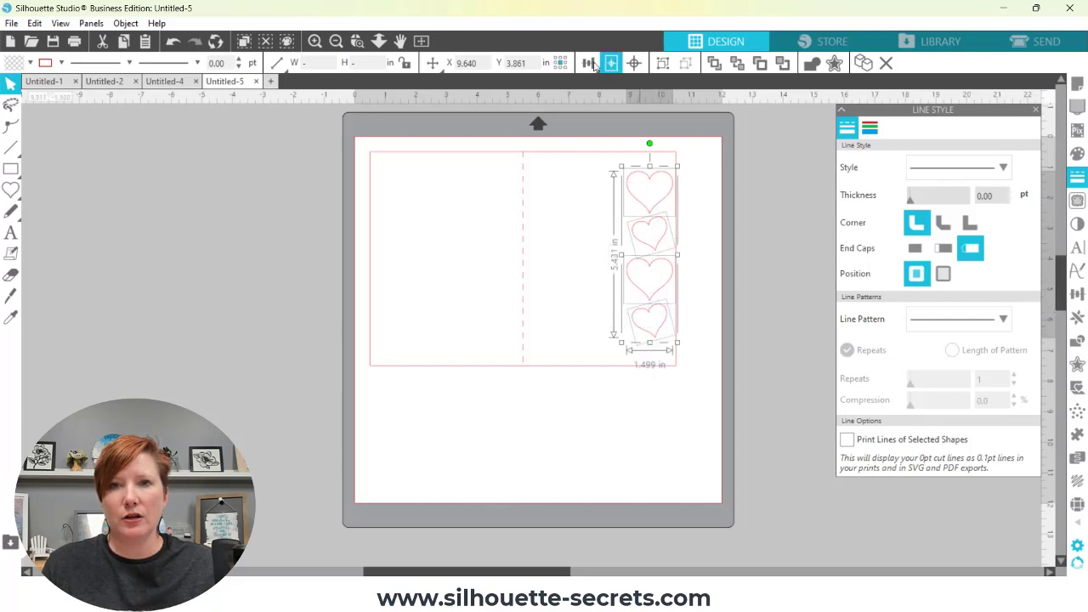
left_click(588, 64)
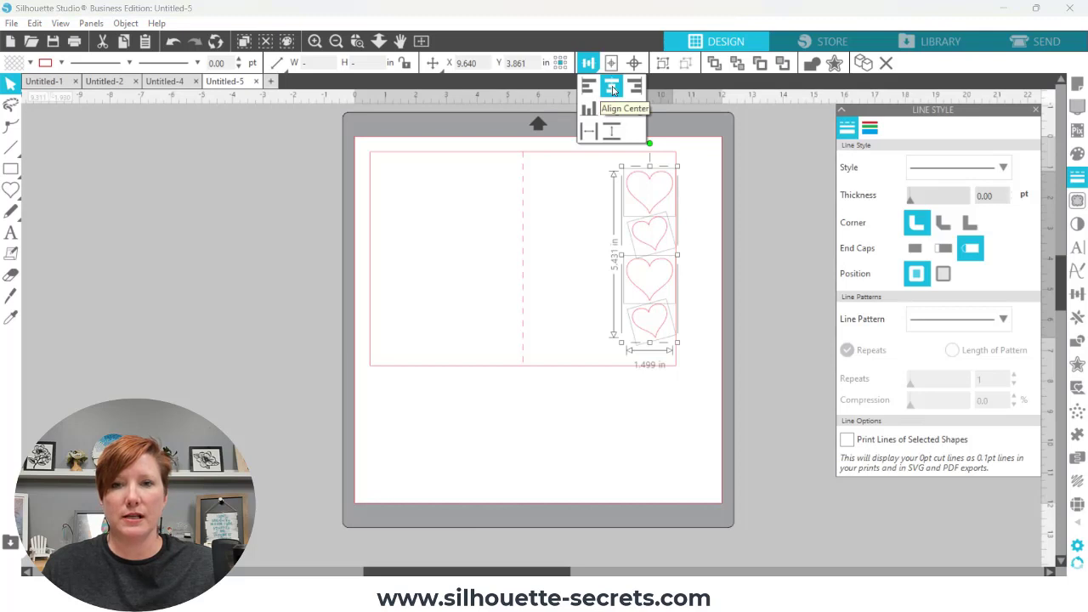
left_click(711, 206)
Step: Rotate the lower small heart so it tilts opposite to the upper small heart
left_click(653, 314)
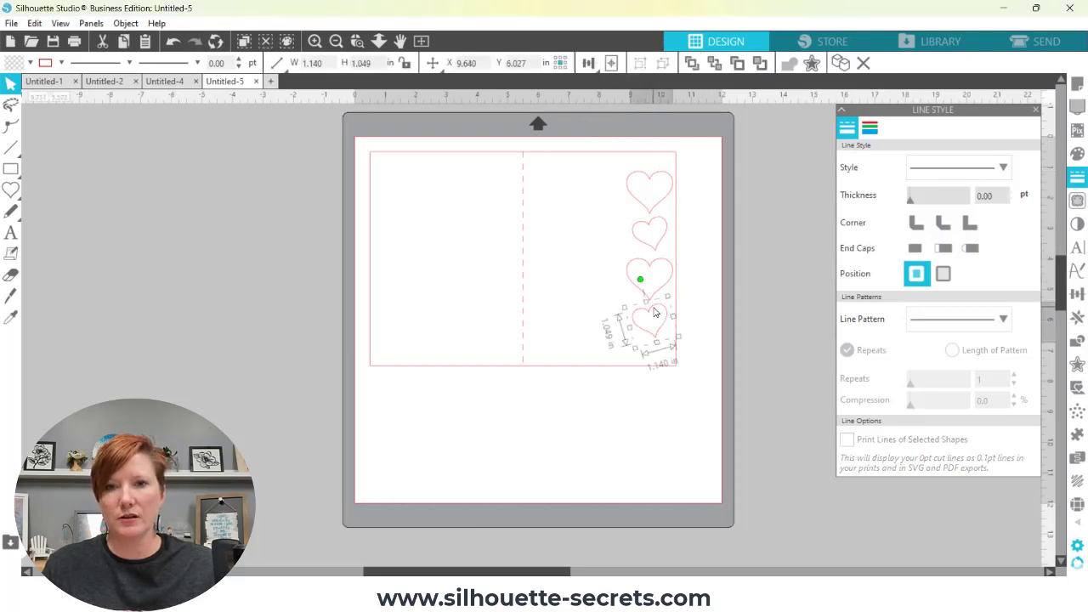
left_click_drag(640, 279, 665, 292)
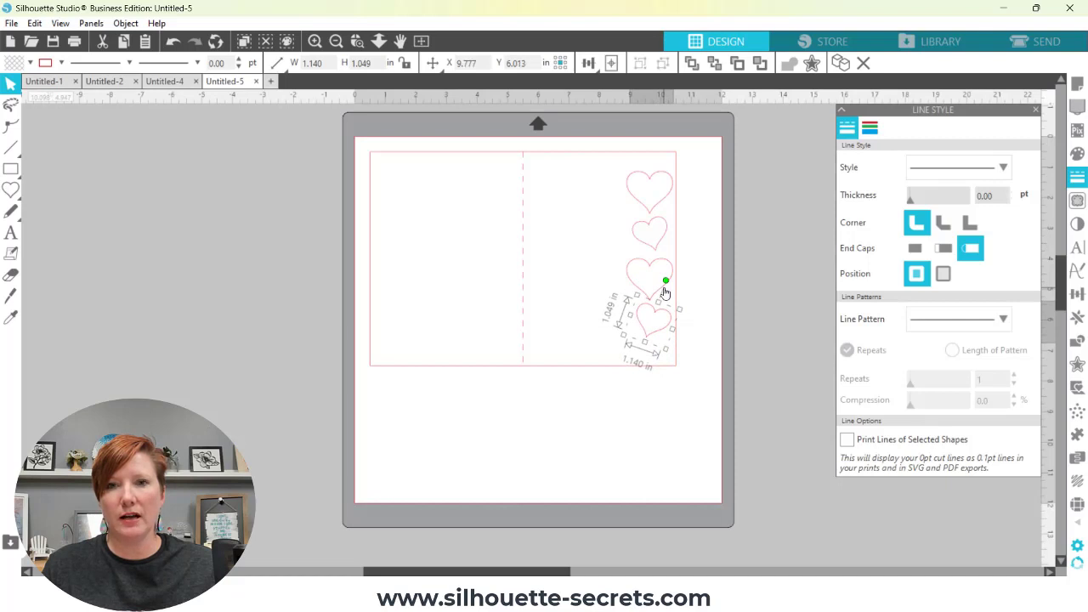
Step: Move the column of hearts up to the card's top edge and add a large heart copy at the bottom
left_click_drag(618, 163, 663, 356)
key("Escape")
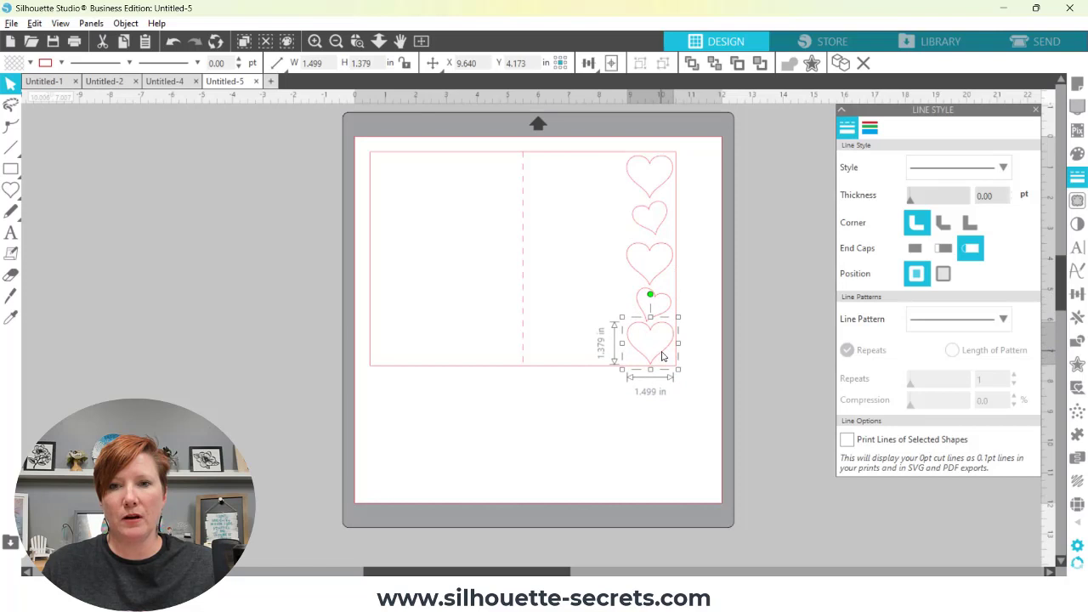
Step: Tilt the bottom large heart slightly, and center-align the five hearts with equal vertical spacing
left_click_drag(651, 294, 642, 297)
left_click_drag(611, 151, 667, 337)
mouse_move(589, 65)
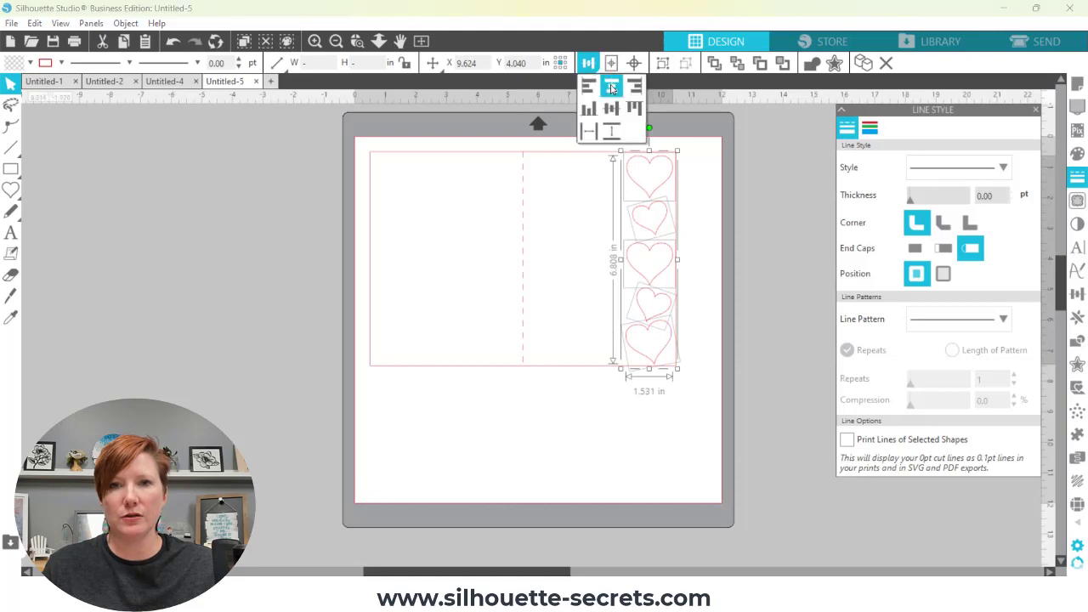
left_click(611, 132)
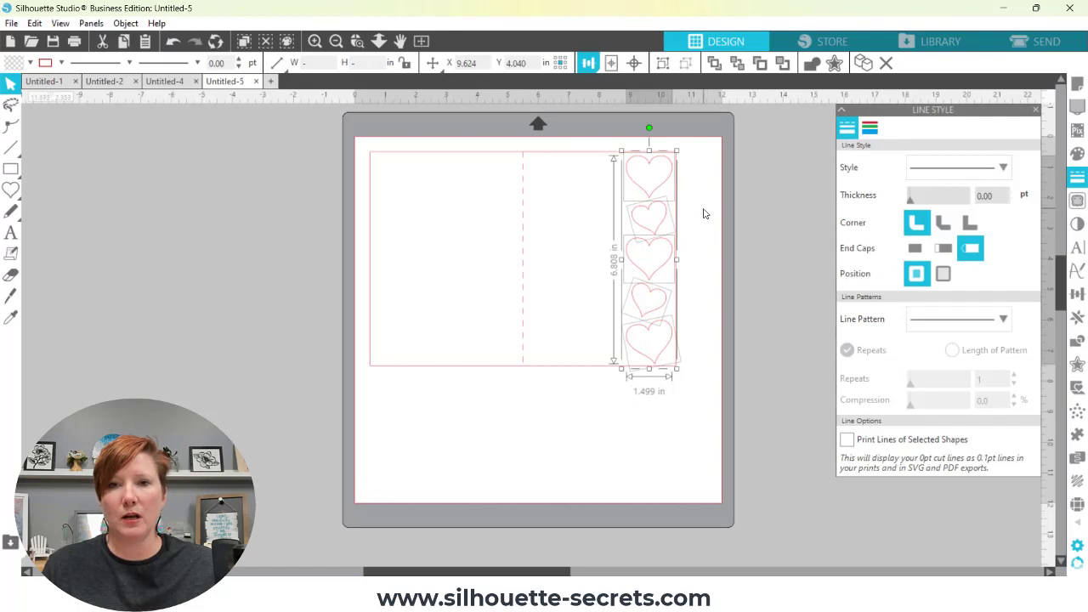
left_click(704, 213)
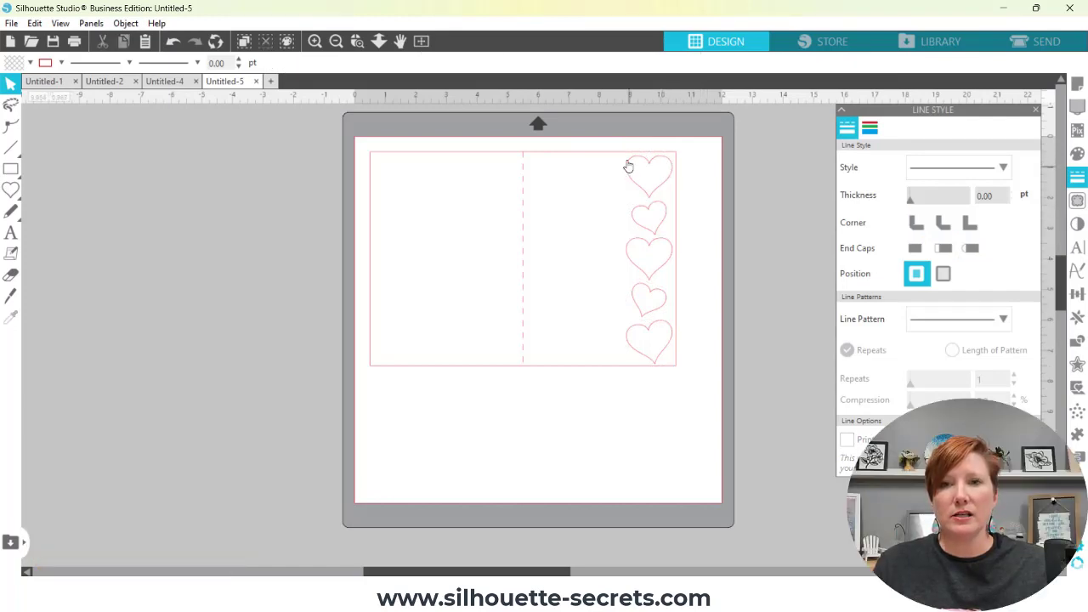
Step: Move the column of five hearts slightly right so it sits against the card's right edge
left_click_drag(614, 159, 673, 331)
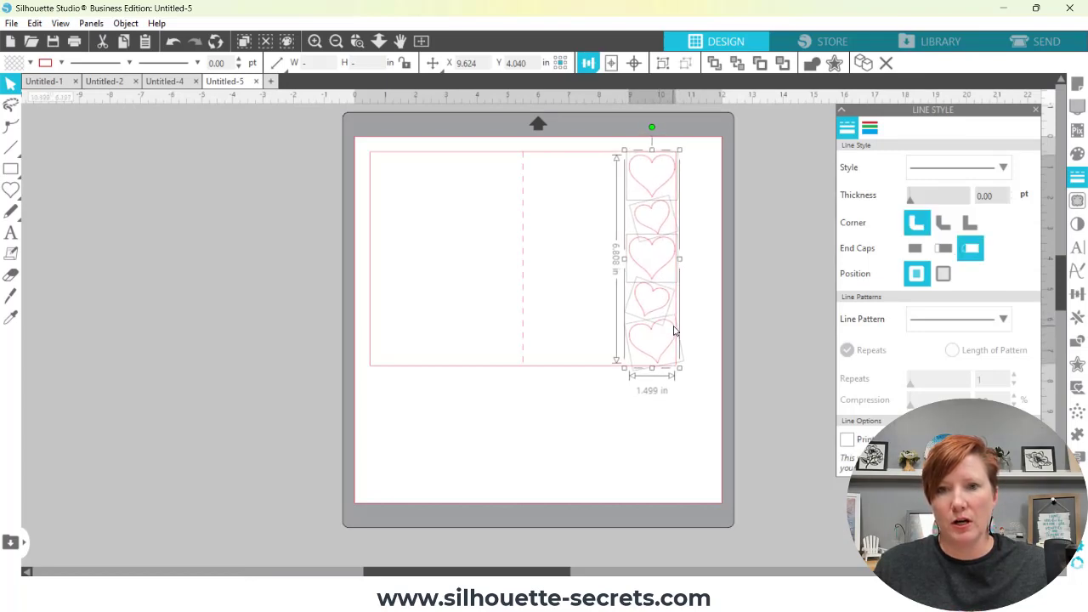
left_click(357, 41)
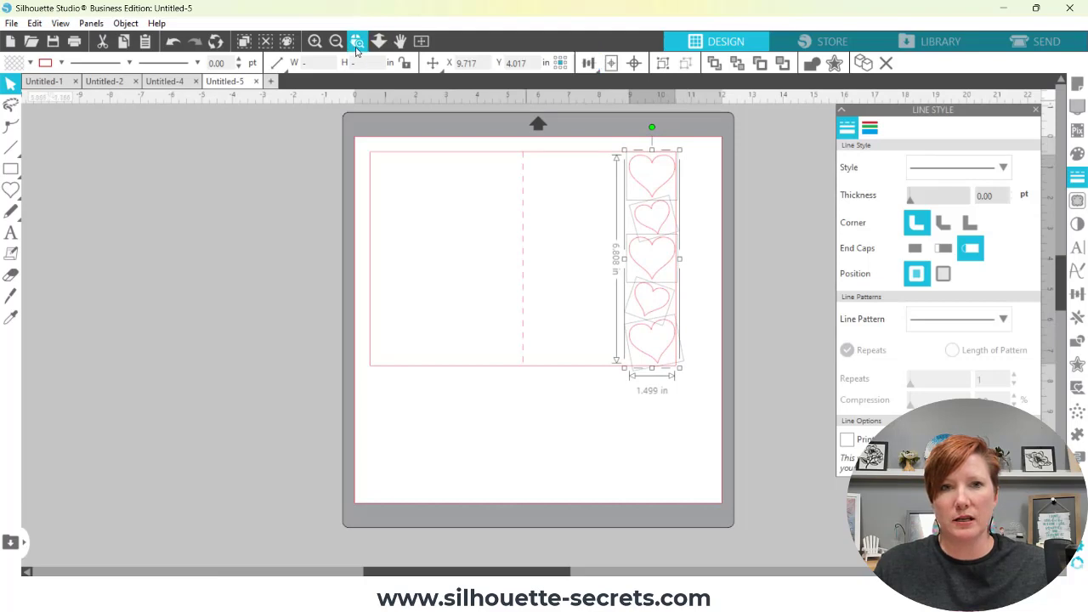
left_click_drag(349, 153, 719, 401)
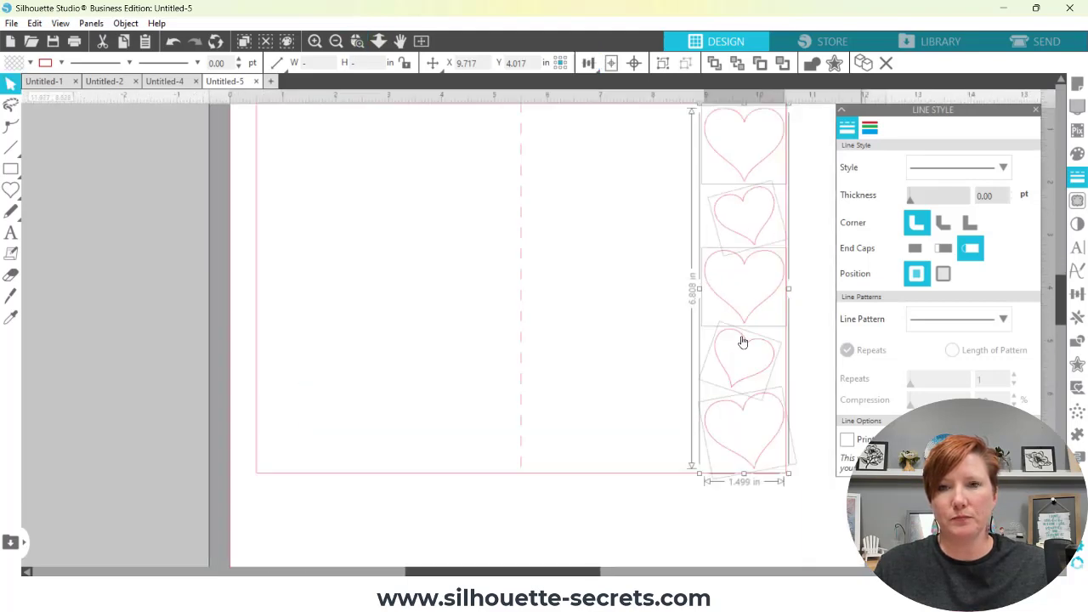
left_click_drag(563, 487, 402, 479)
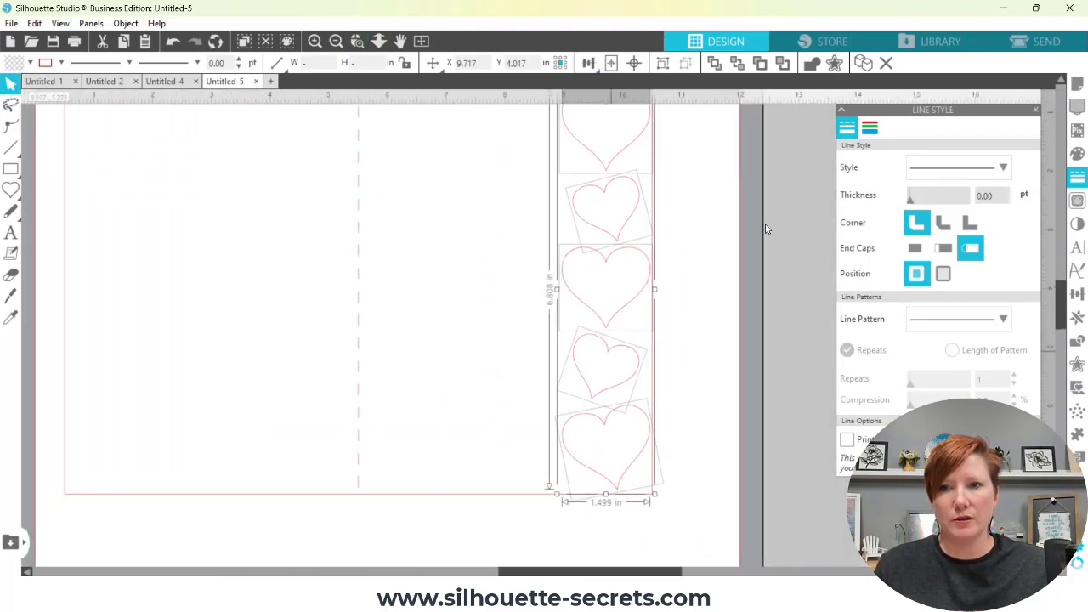
left_click(1036, 109)
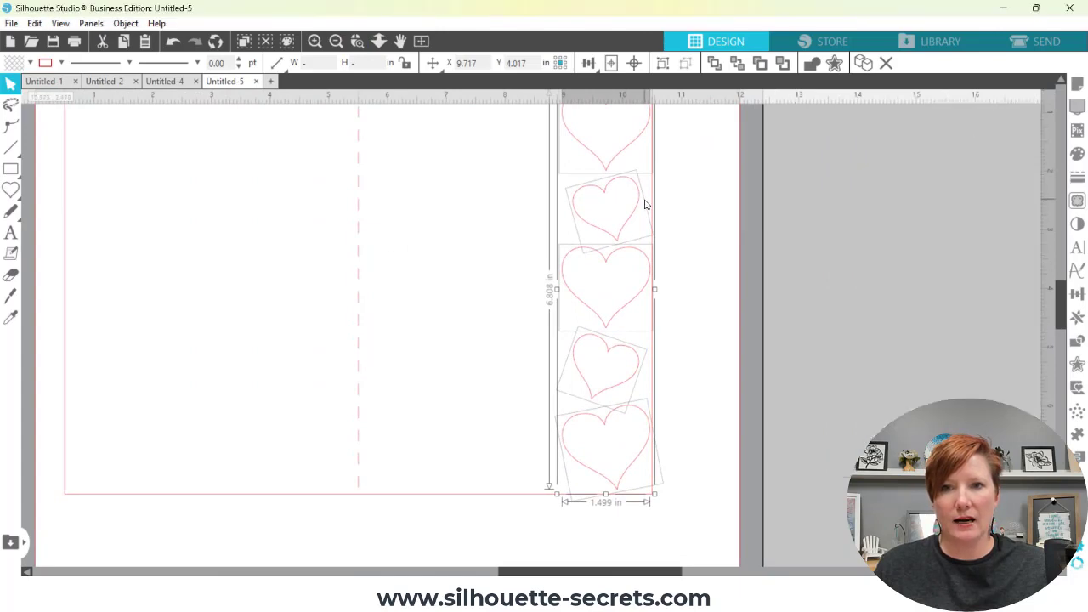
left_click(670, 189)
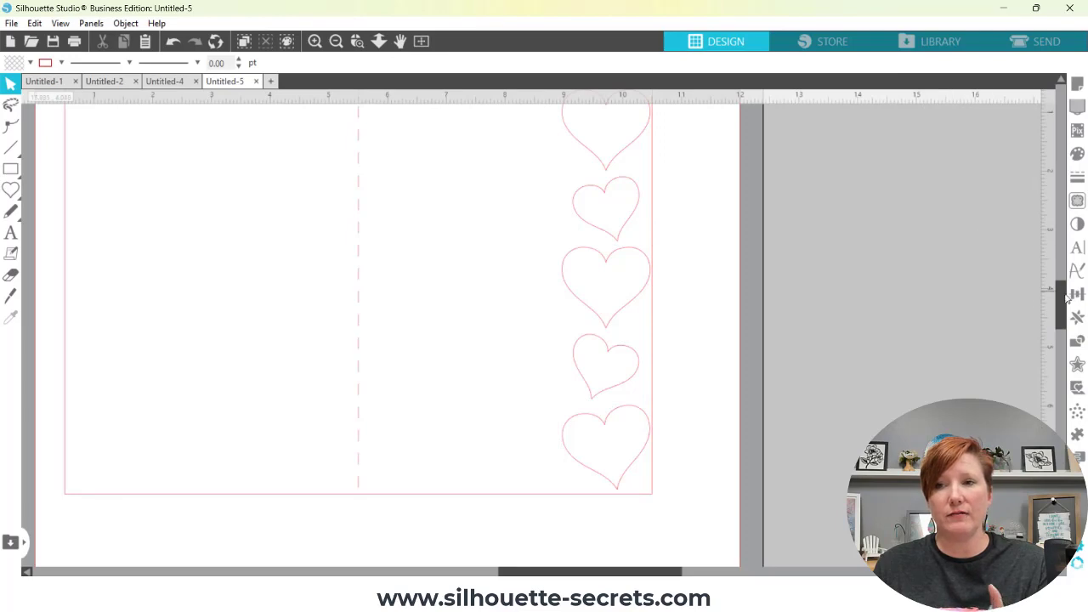
scroll(1059, 304, "up", 2)
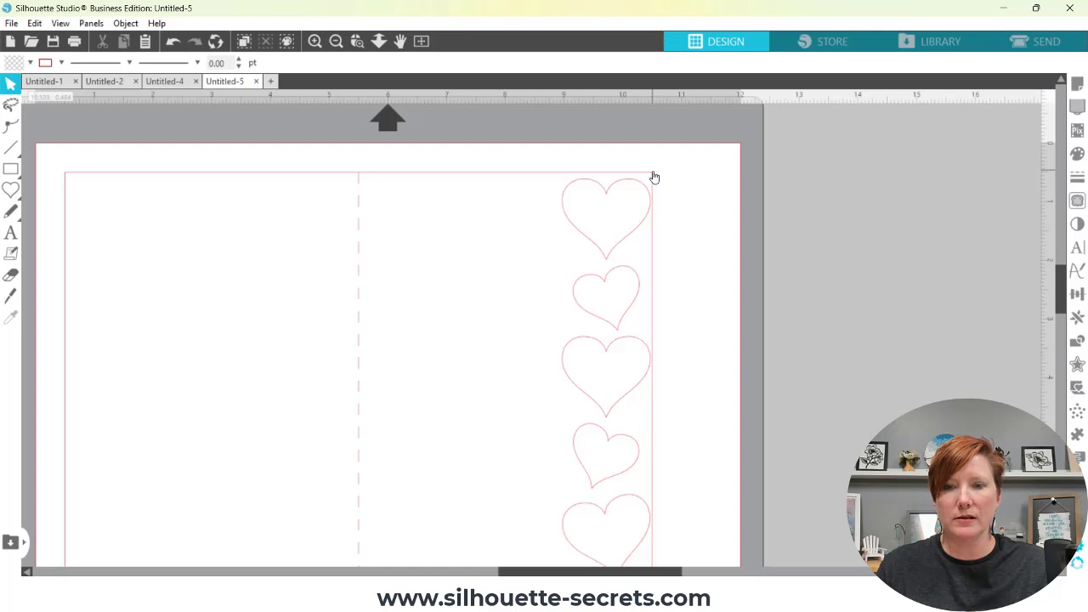
left_click(336, 43)
Step: Try an external offset of 0.075 in with rounded corners around all five hearts, and undo it
left_click_drag(523, 231, 602, 476)
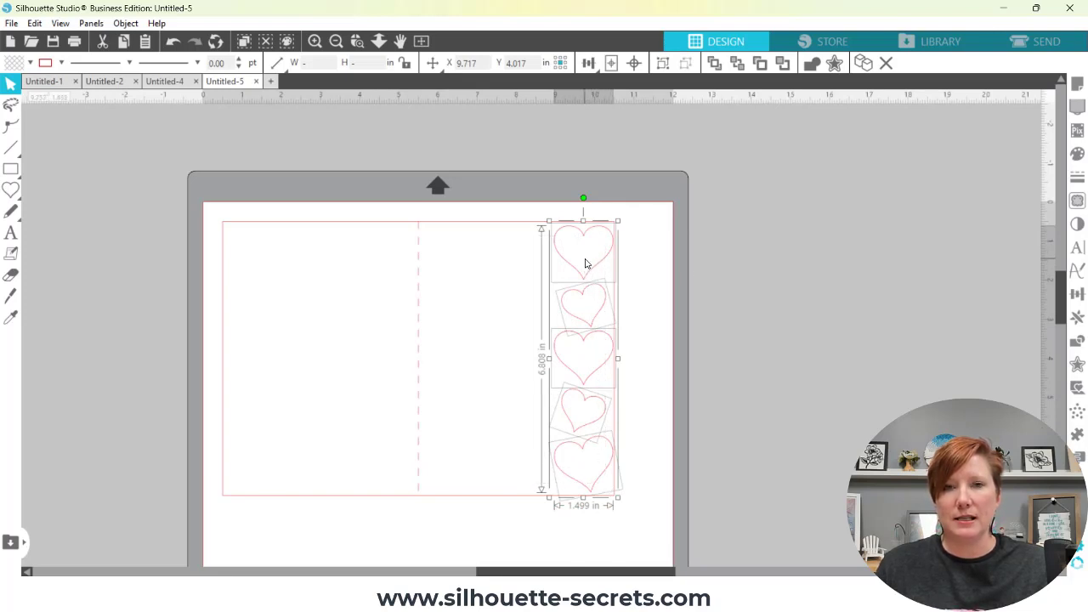
left_click(1078, 366)
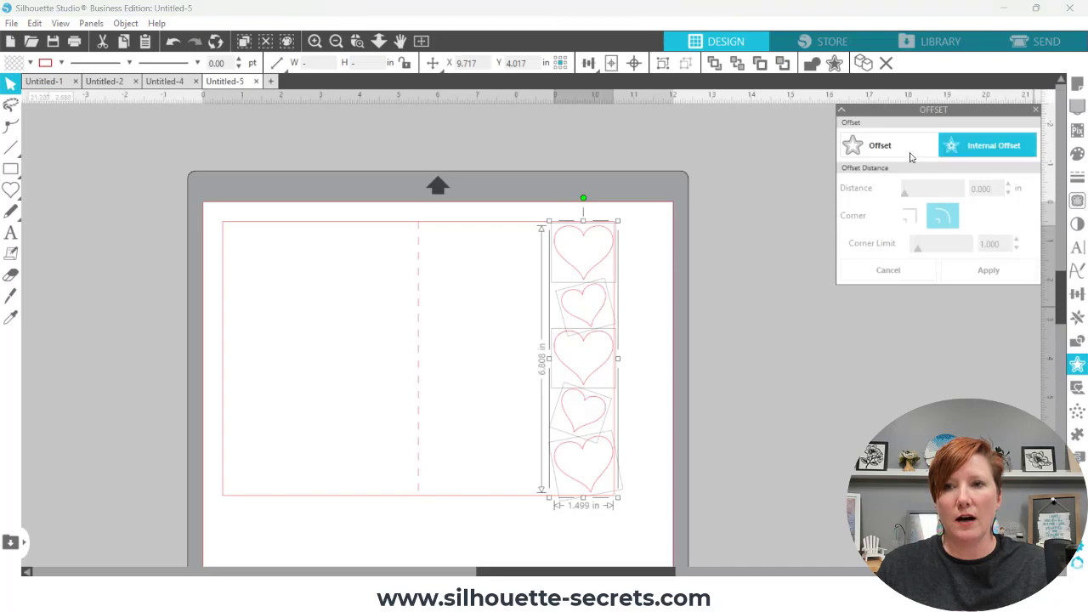
left_click(878, 144)
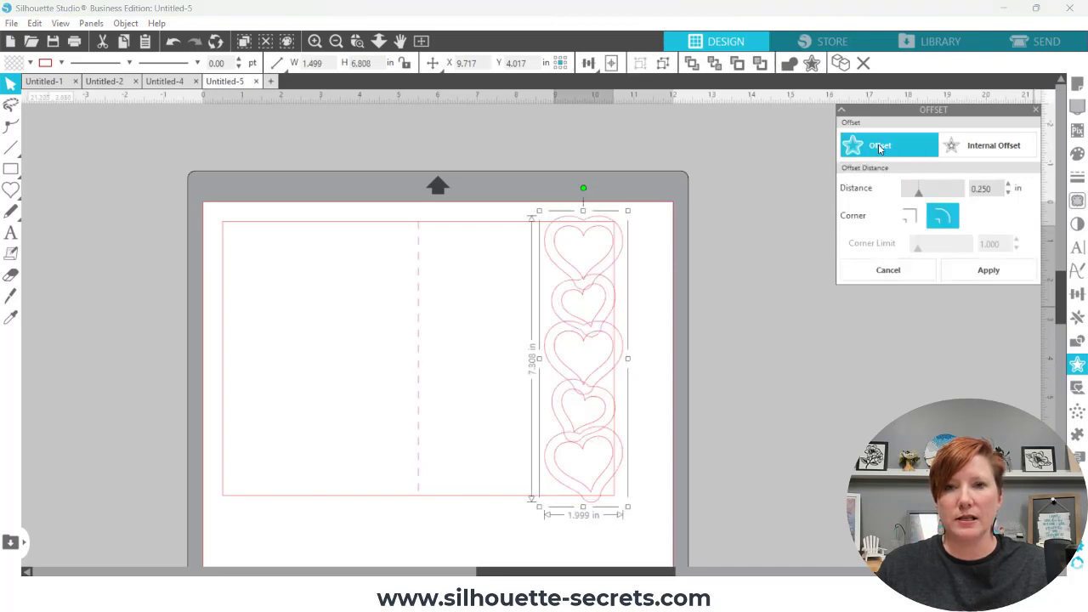
left_click(1009, 194)
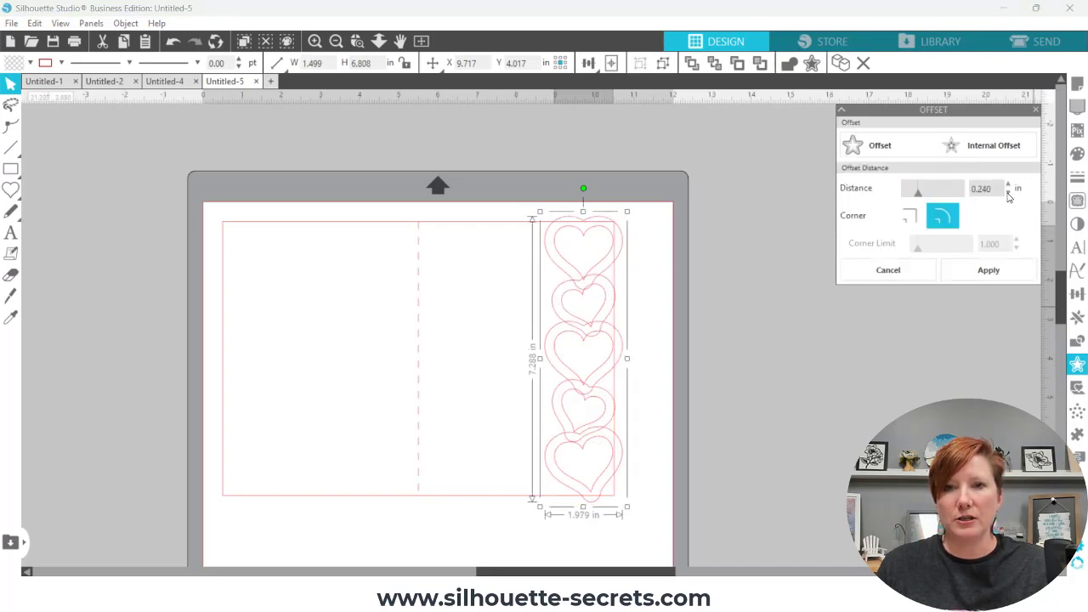
left_click(1009, 194)
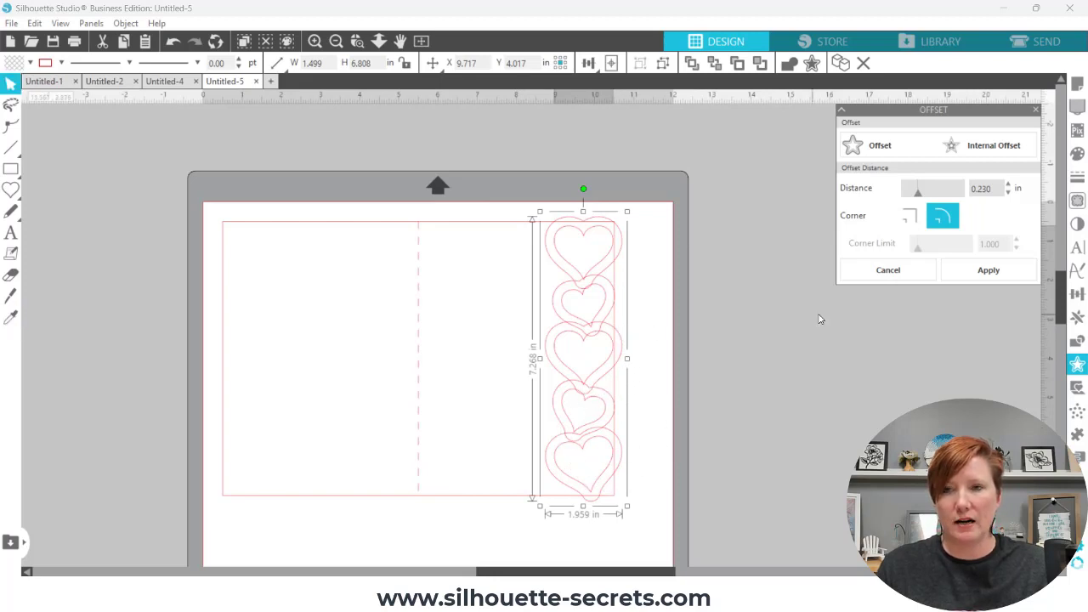
left_click(1009, 194)
left_click(1009, 194)
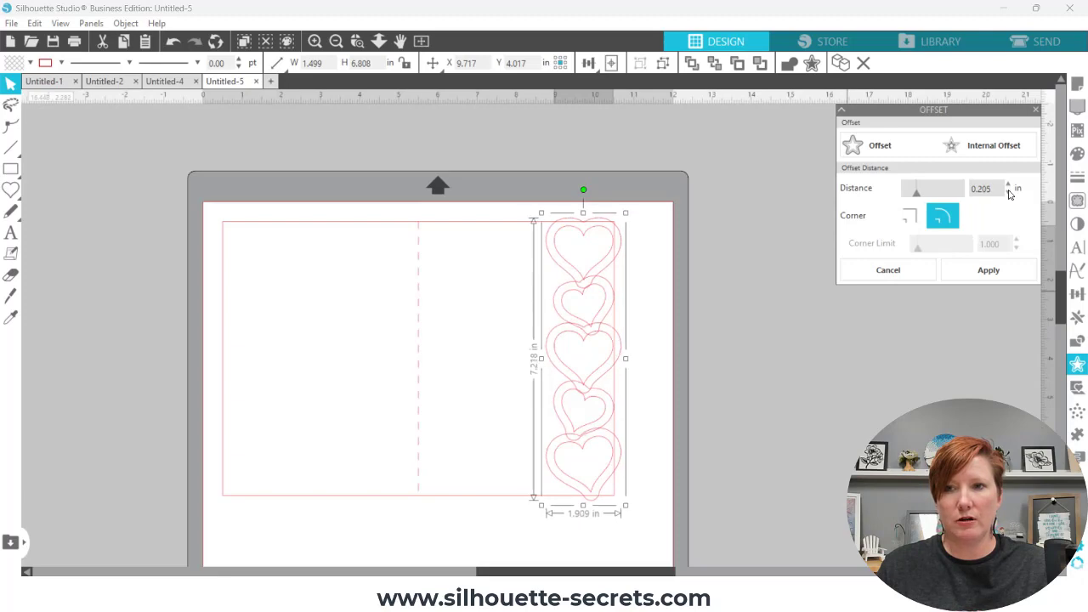
left_click(1010, 194)
left_click(1011, 195)
left_click(1010, 194)
left_click(1010, 194)
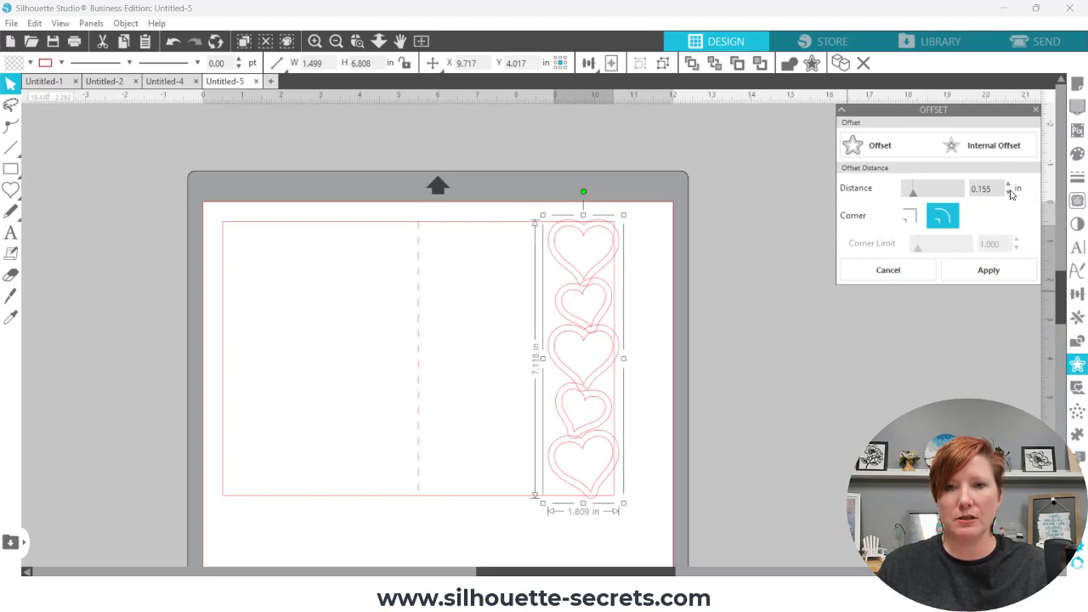
left_click(1010, 194)
left_click(1011, 194)
left_click(1011, 194)
left_click(1010, 194)
left_click(1010, 194)
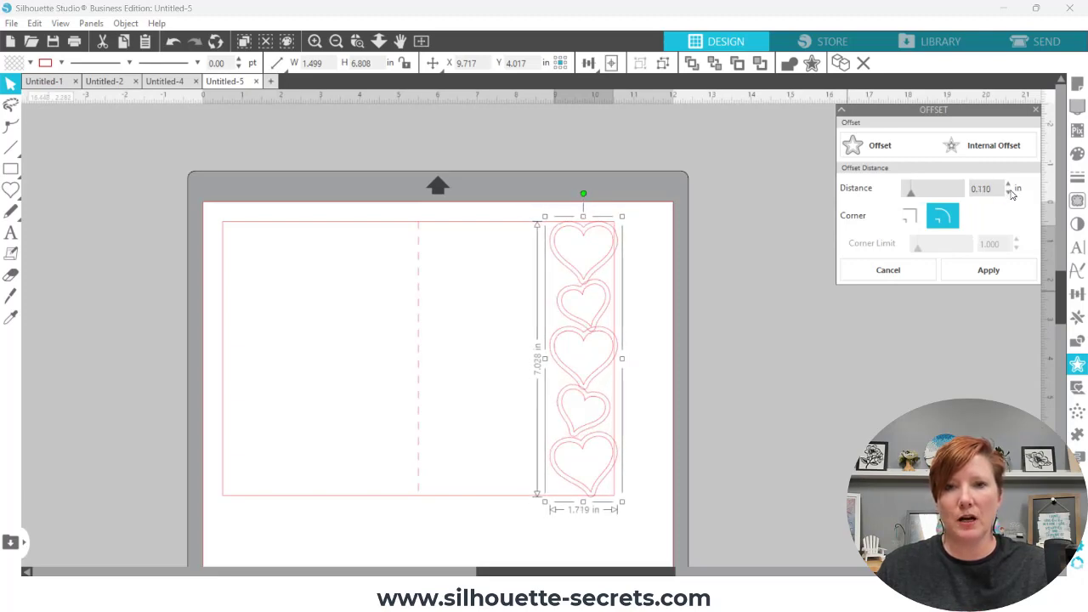
left_click(1011, 193)
left_click(1010, 194)
left_click(1010, 194)
left_click(1010, 193)
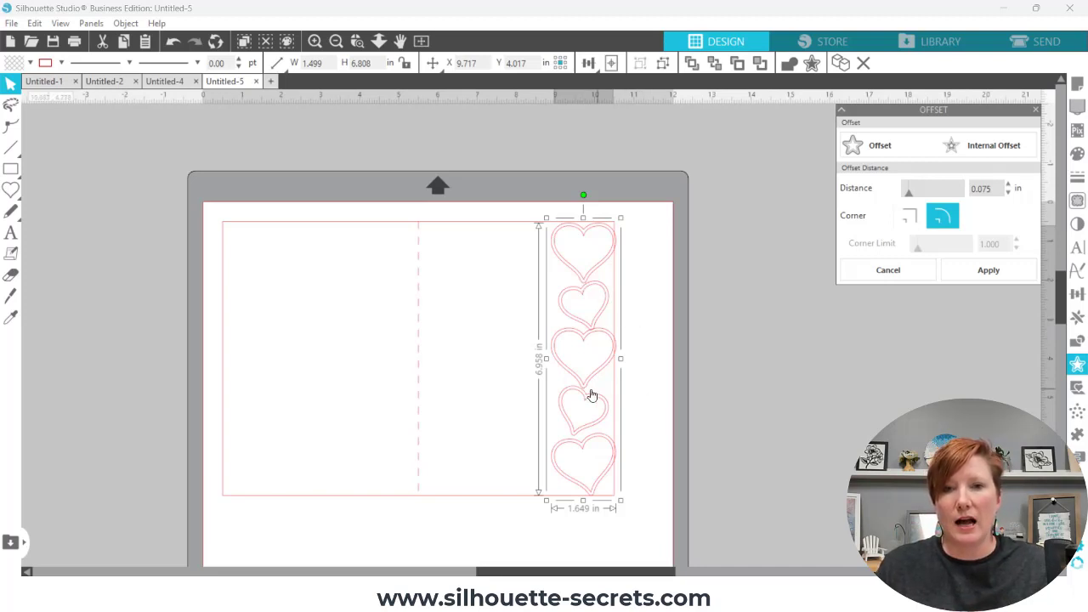
key("ctrl+shift+g")
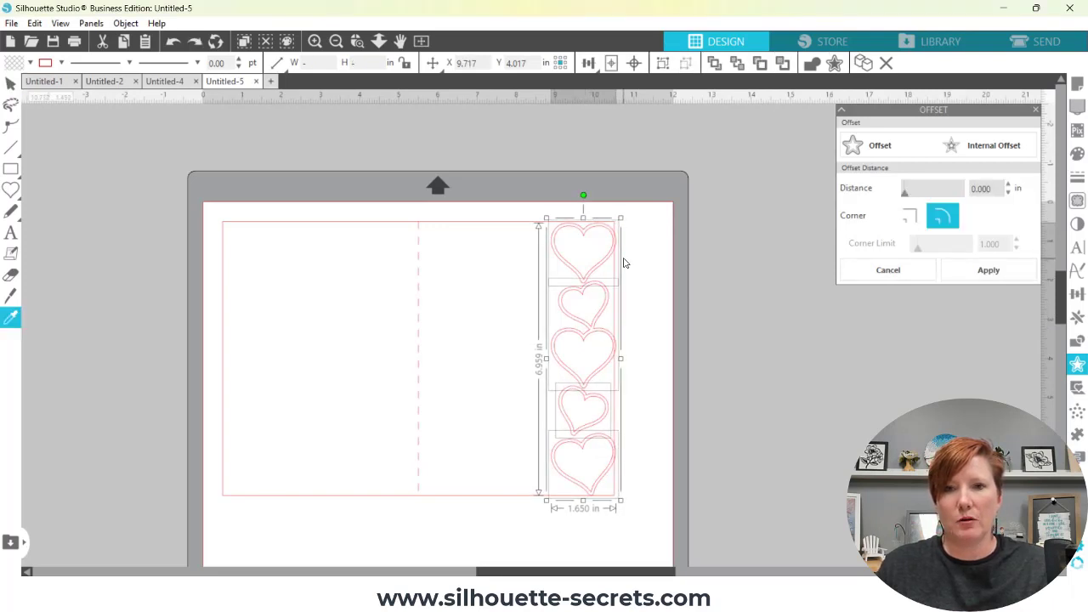
left_click(622, 263)
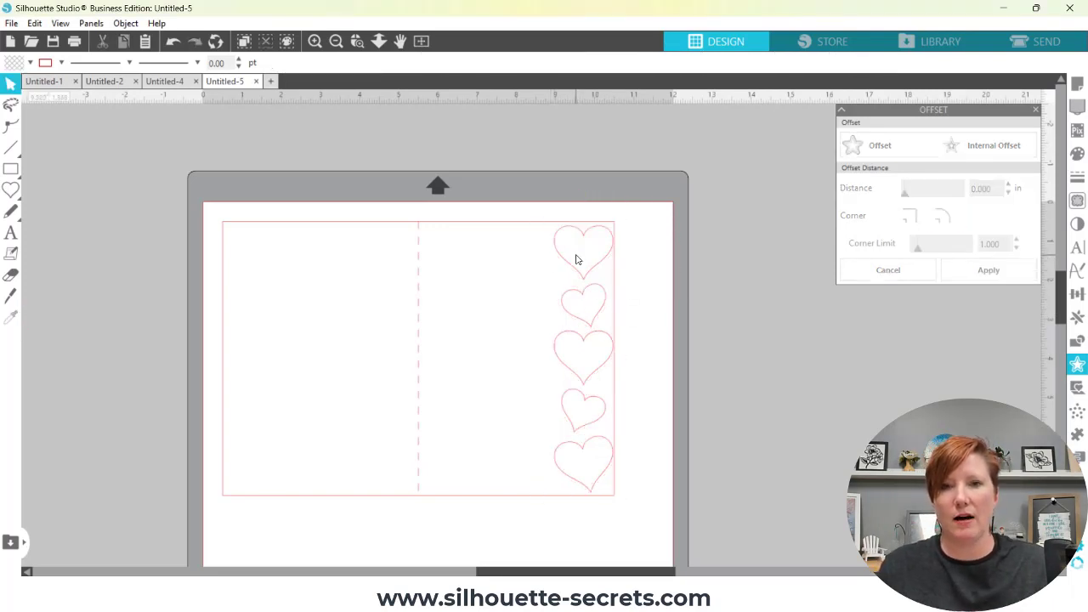
Step: Nudge the heart column left, away from the card's right edge, and raise the bottom heart slightly
left_click_drag(545, 252, 597, 477)
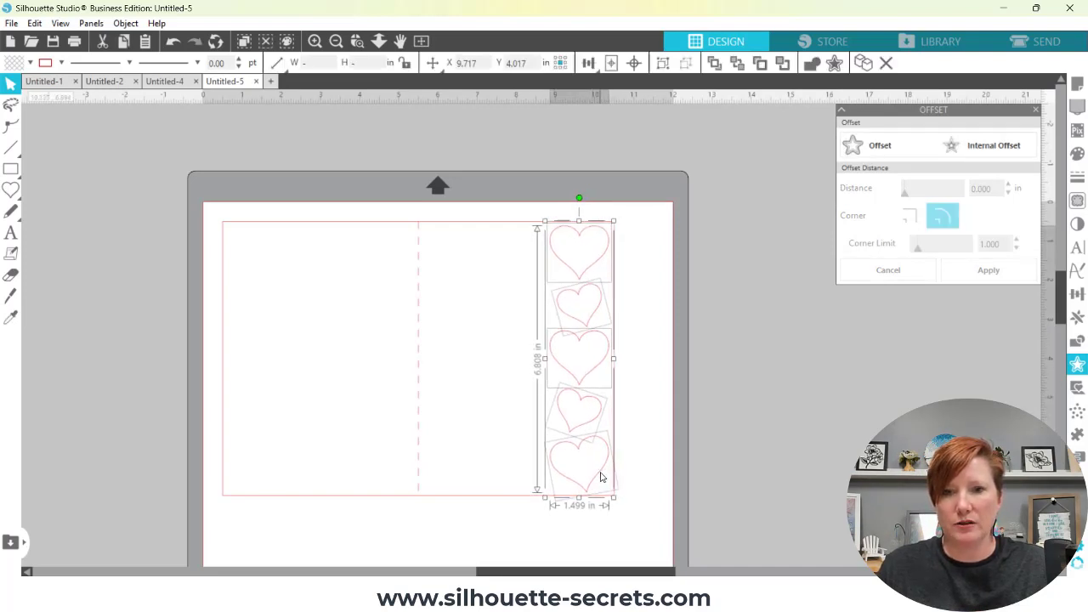
left_click(624, 466)
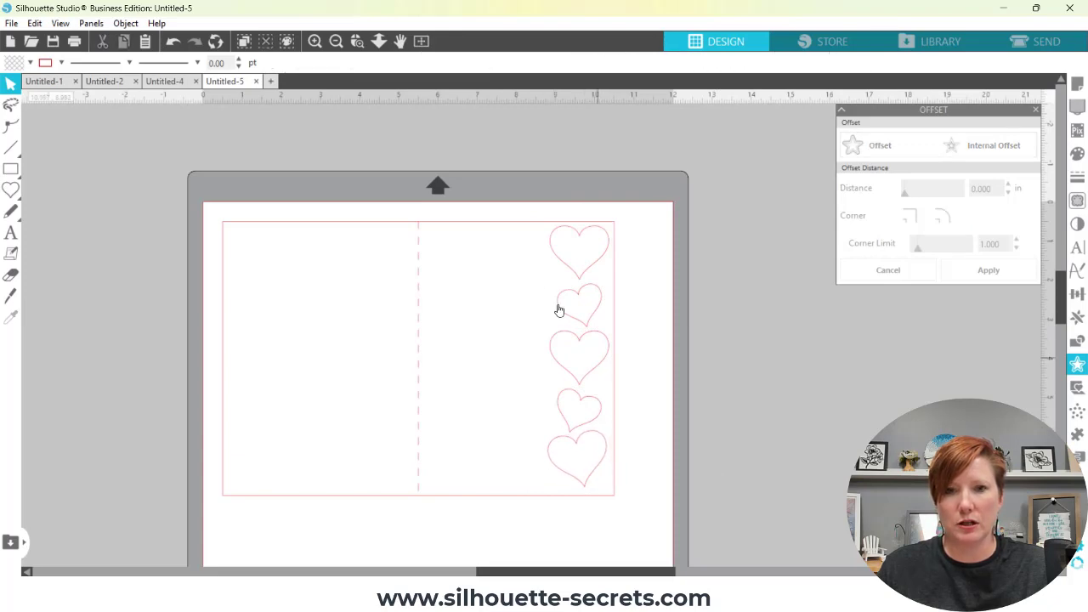
Step: Realign the five repositioned hearts to center and space them evenly from top to bottom
left_click_drag(534, 209, 617, 504)
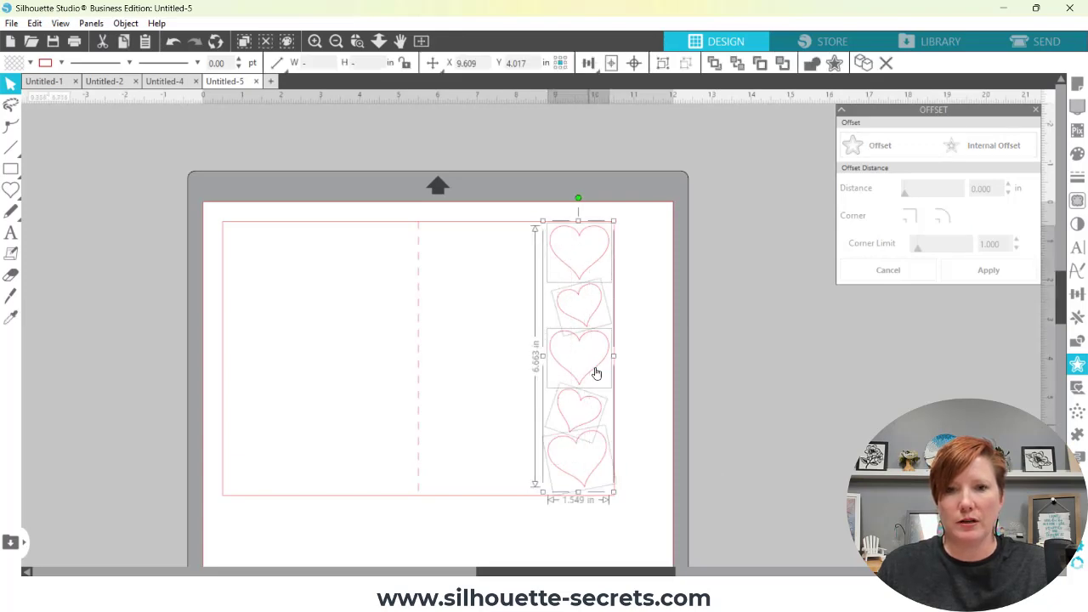
mouse_move(590, 65)
left_click(612, 85)
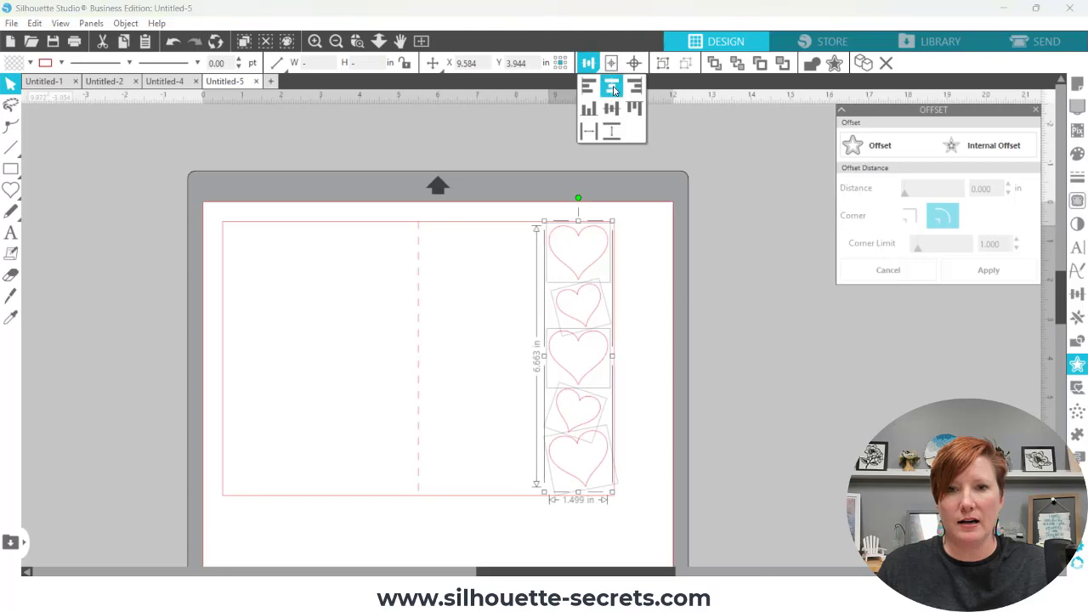
left_click(610, 131)
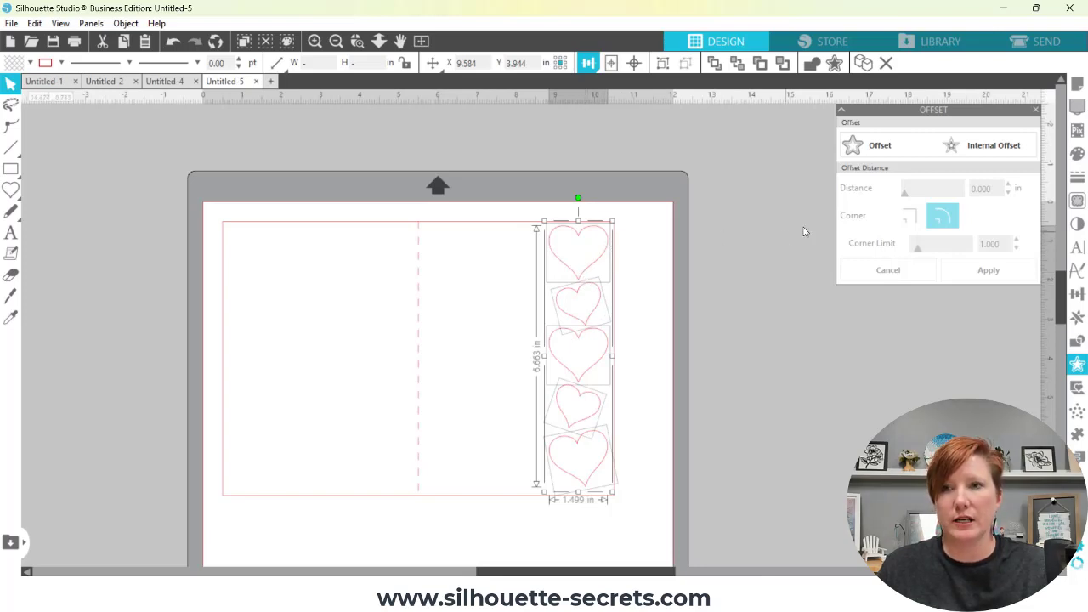
Step: Apply an external offset of 0.110 in with rounded corners to the column of five hearts
left_click(867, 150)
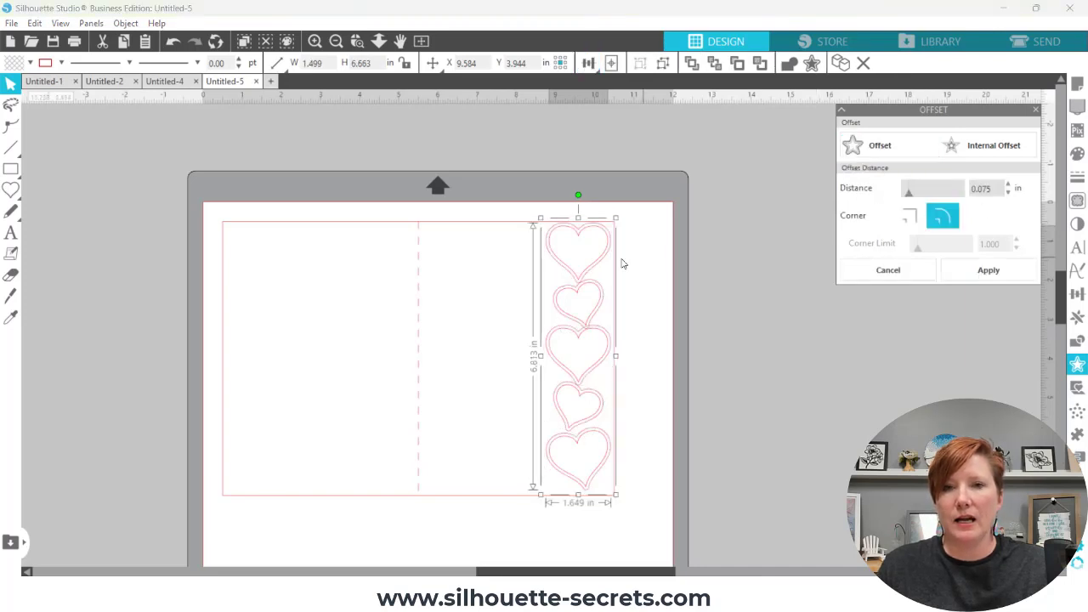
left_click(1009, 186)
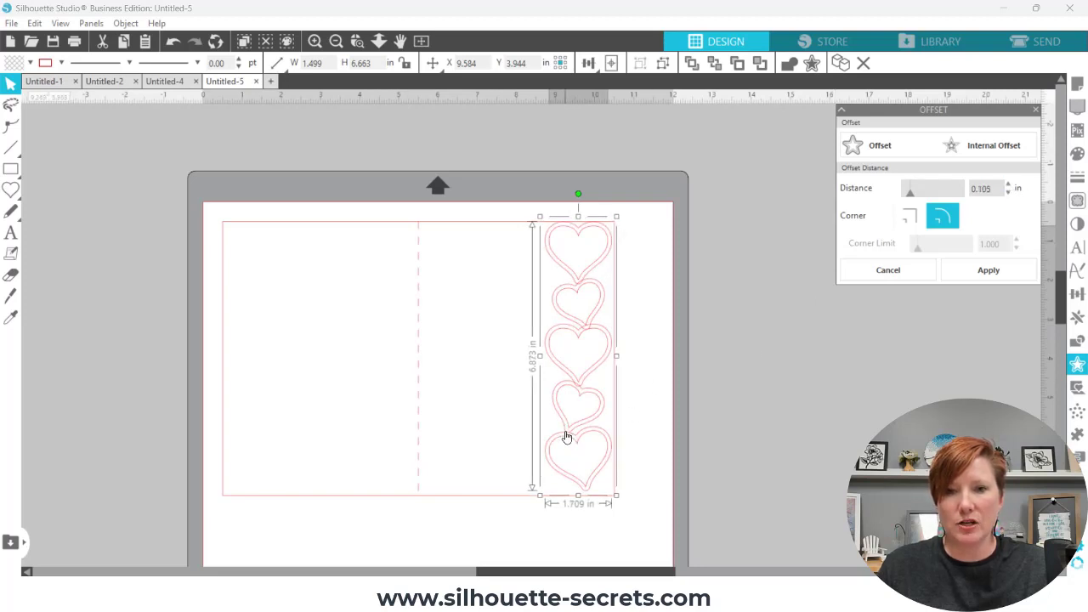
left_click(1009, 186)
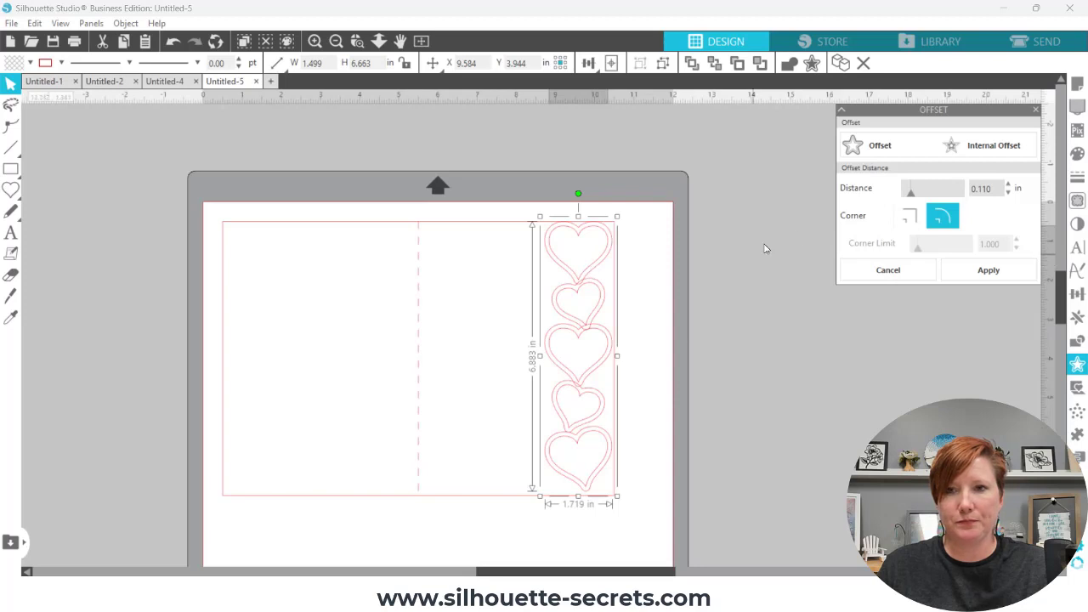
left_click(984, 272)
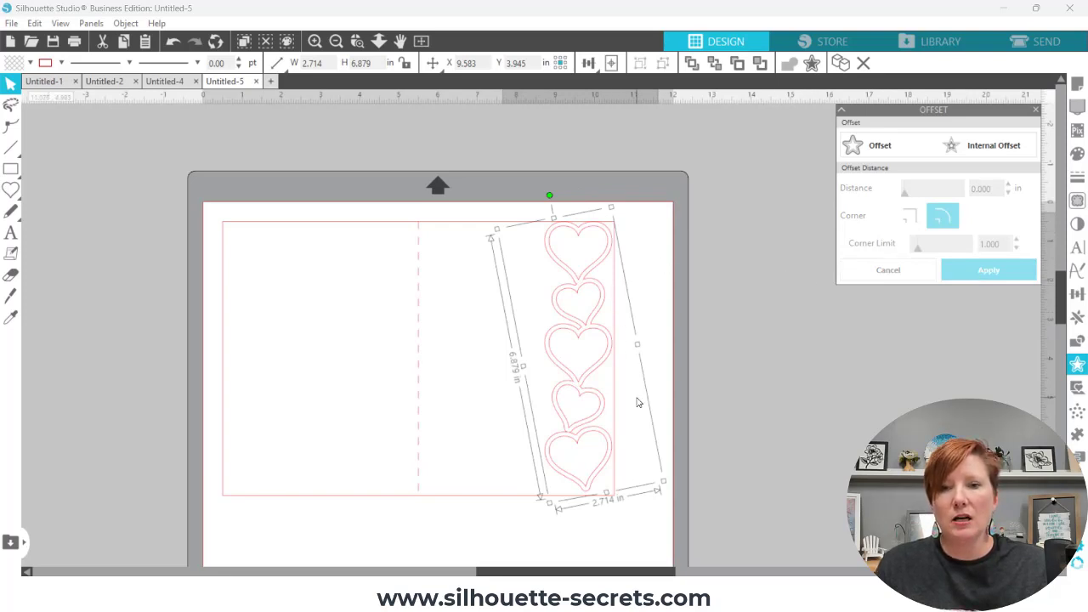
left_click(707, 369)
Step: Shorten the card rectangle from its right side to about 8.88 in wide so its edge crosses the hearts
left_click(614, 376)
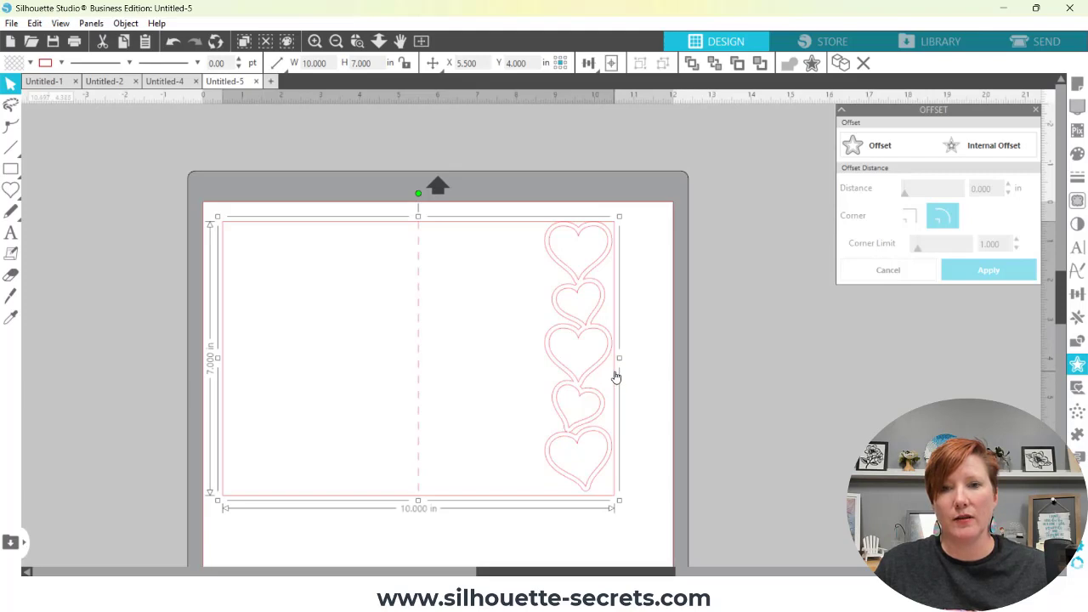
left_click_drag(620, 357, 576, 369)
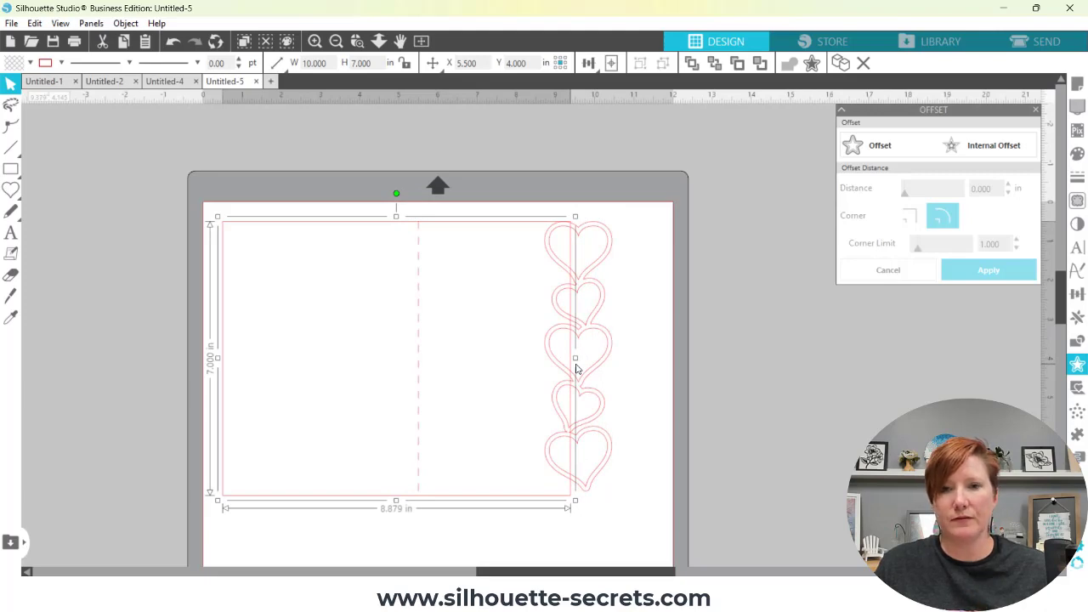
left_click_drag(576, 369, 576, 369)
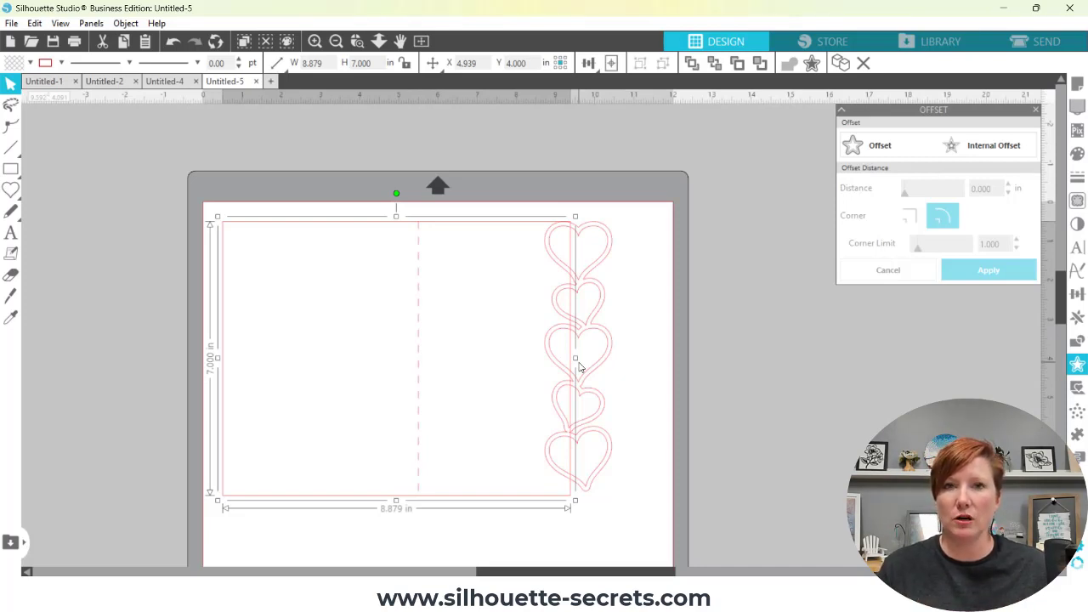
Step: Try to weld the card rectangle to the offset outline around the heart column, and undo the weld
left_click(607, 231, "shift")
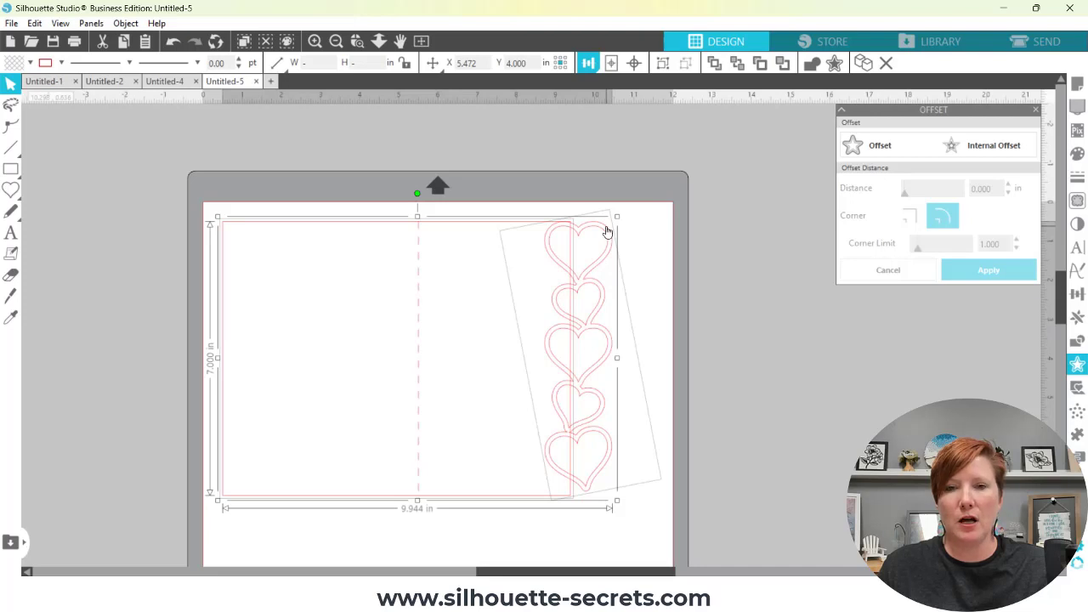
right_click(607, 231)
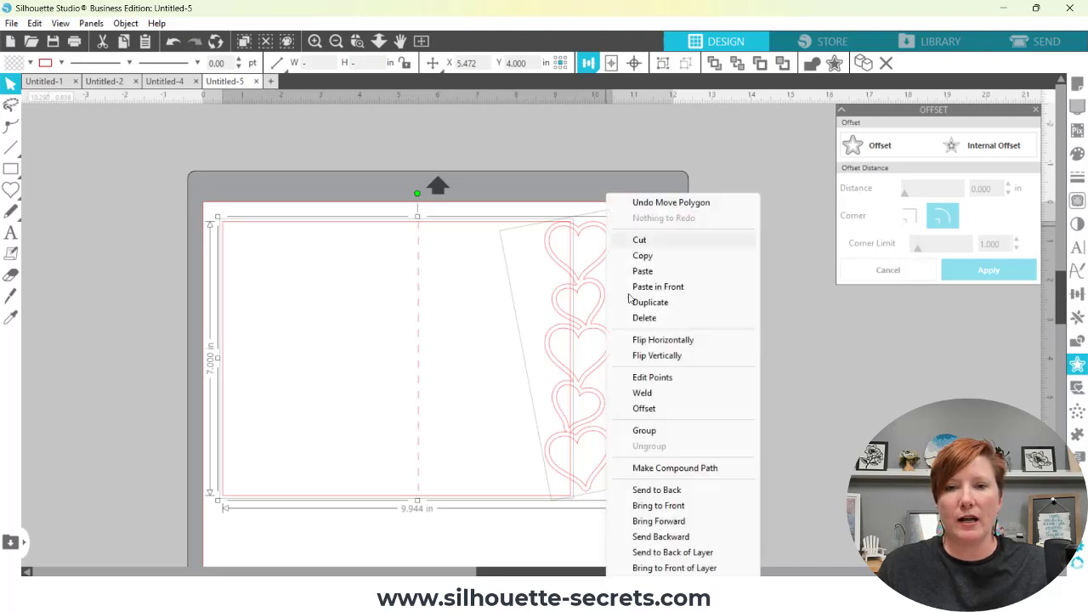
left_click(643, 393)
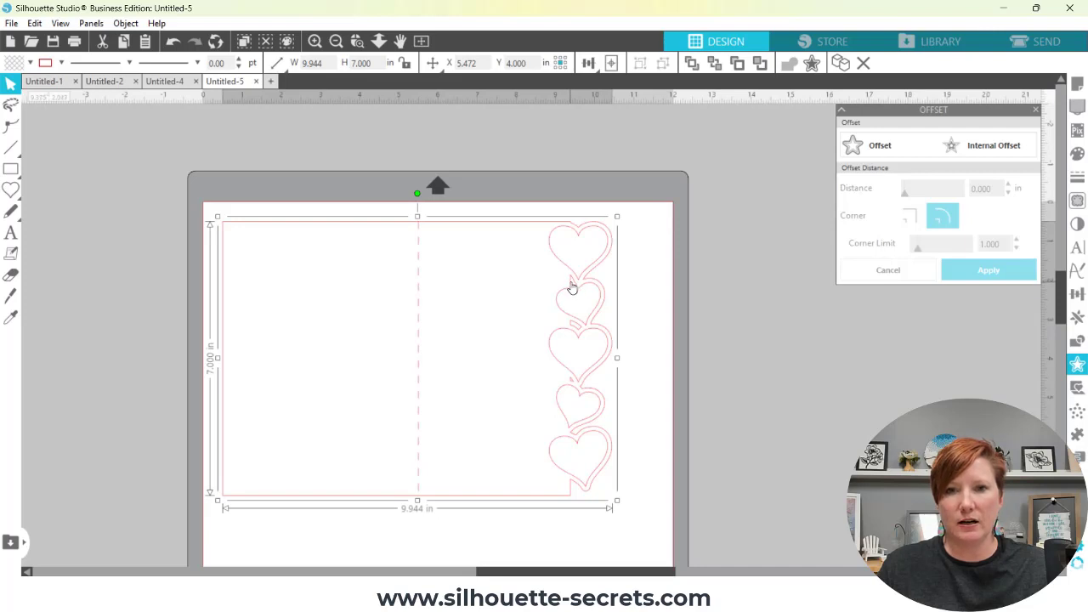
left_click(217, 41)
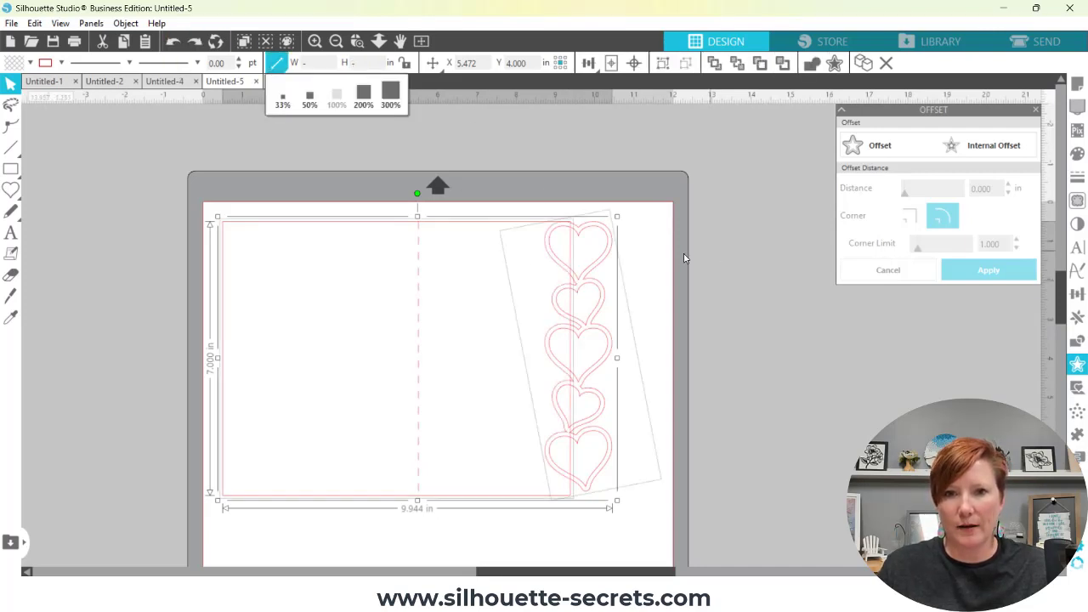
Step: Widen the card rectangle from its right side to about 9.08 in so its edge runs through the hearts' centers
left_click(357, 41)
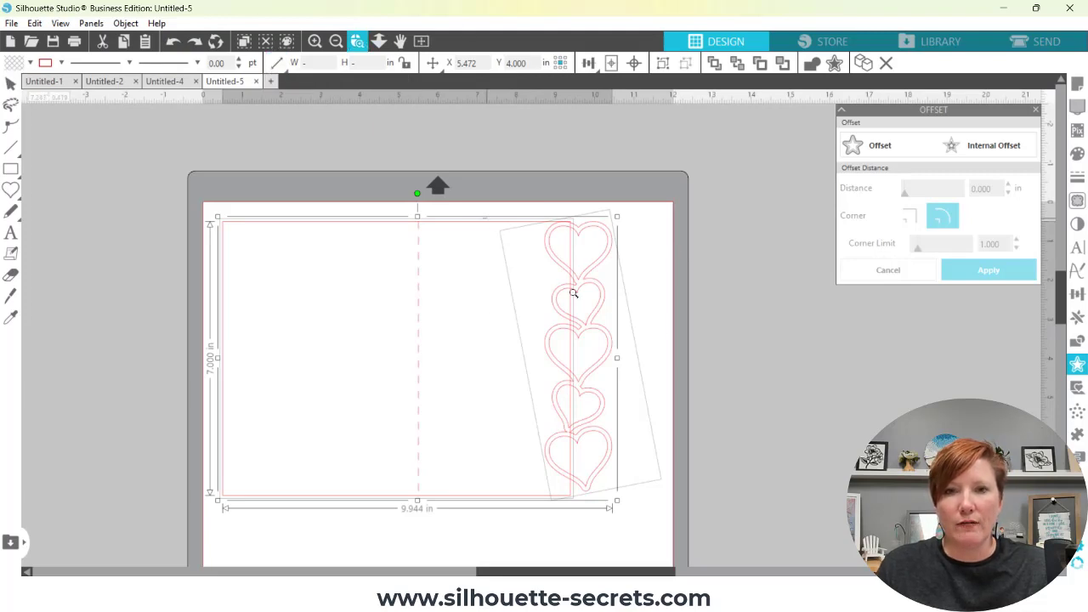
left_click_drag(573, 294, 709, 358)
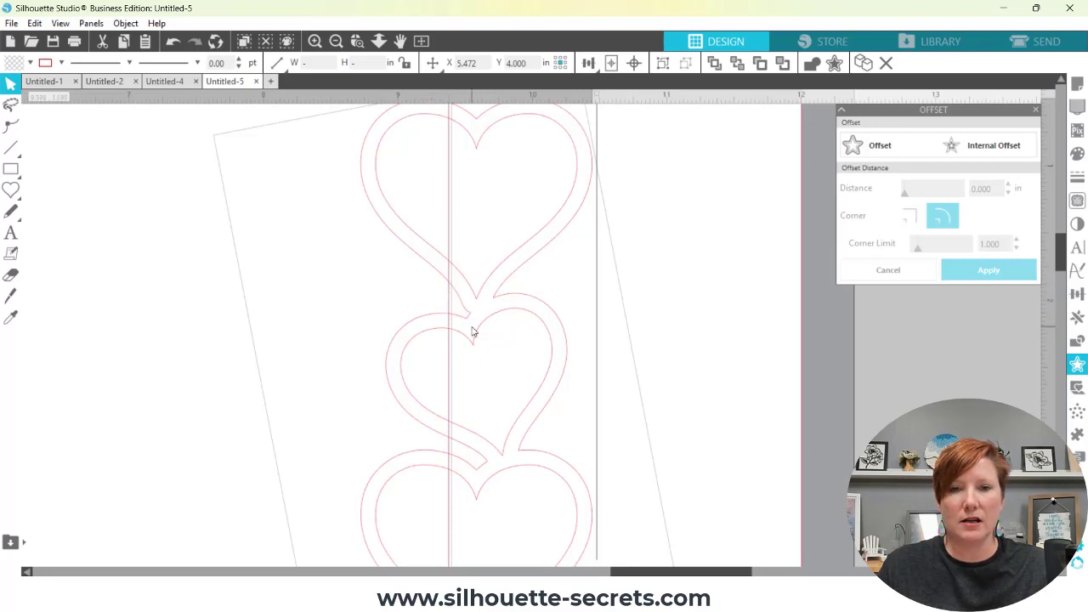
left_click(336, 42)
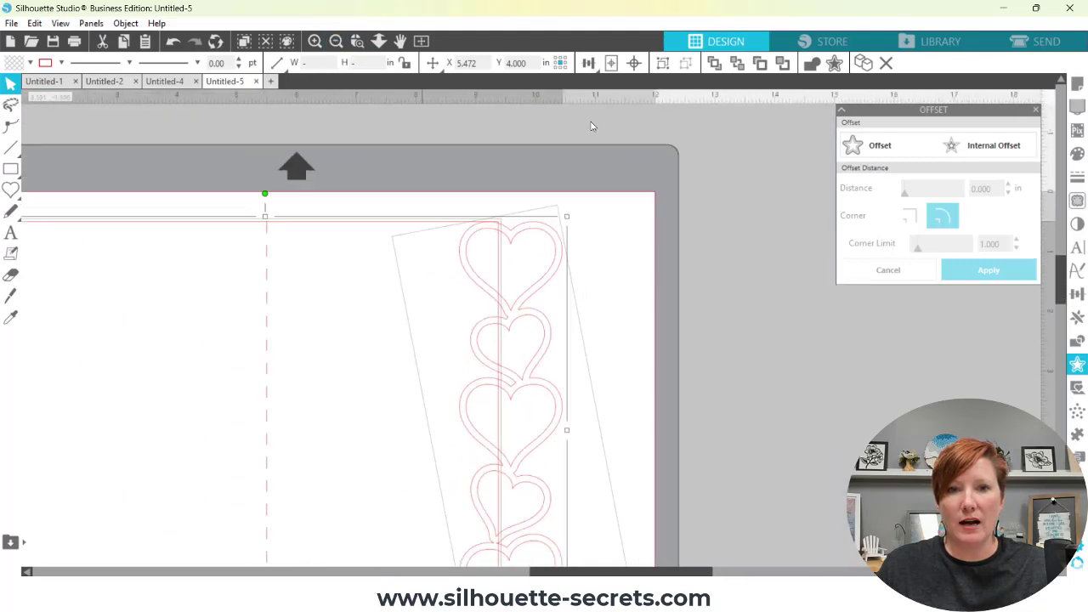
left_click(500, 317)
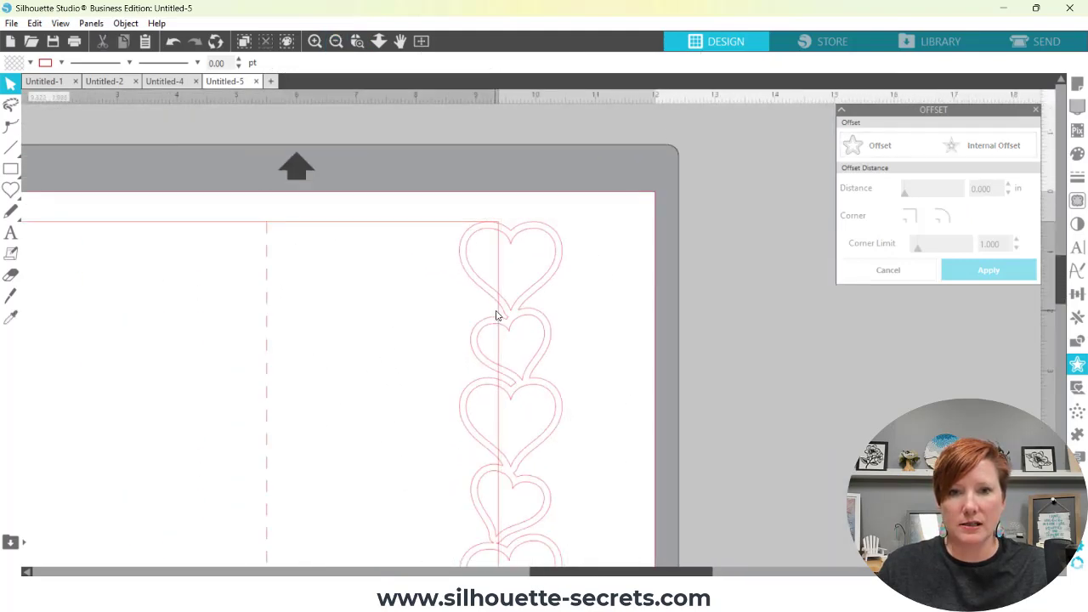
left_click_drag(504, 432, 516, 436)
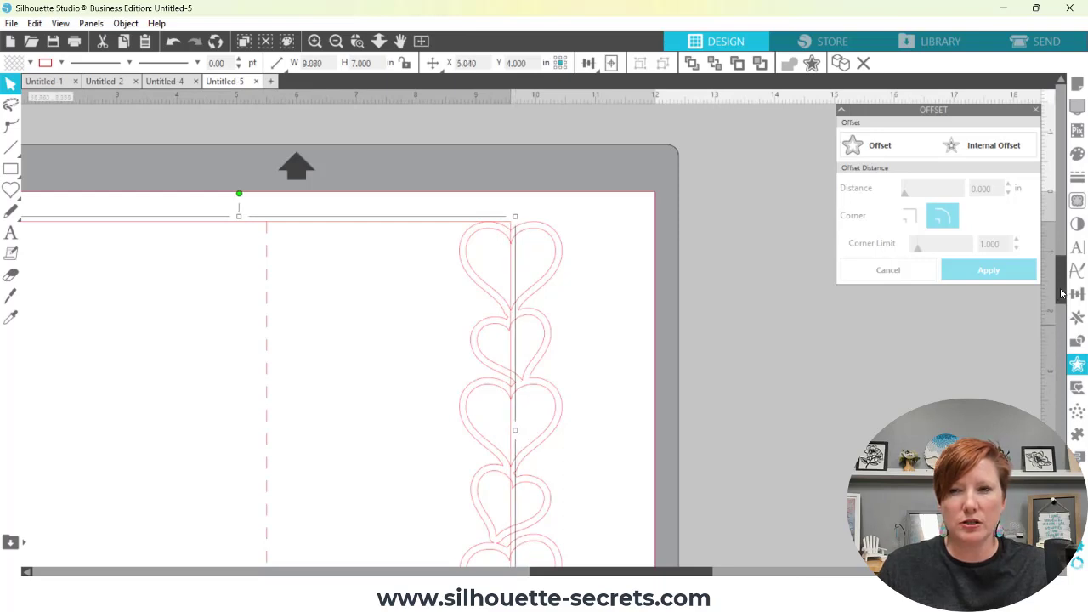
mouse_move(1061, 293)
left_mouse_down()
mouse_move(1063, 318)
mouse_move(1063, 299)
left_mouse_up()
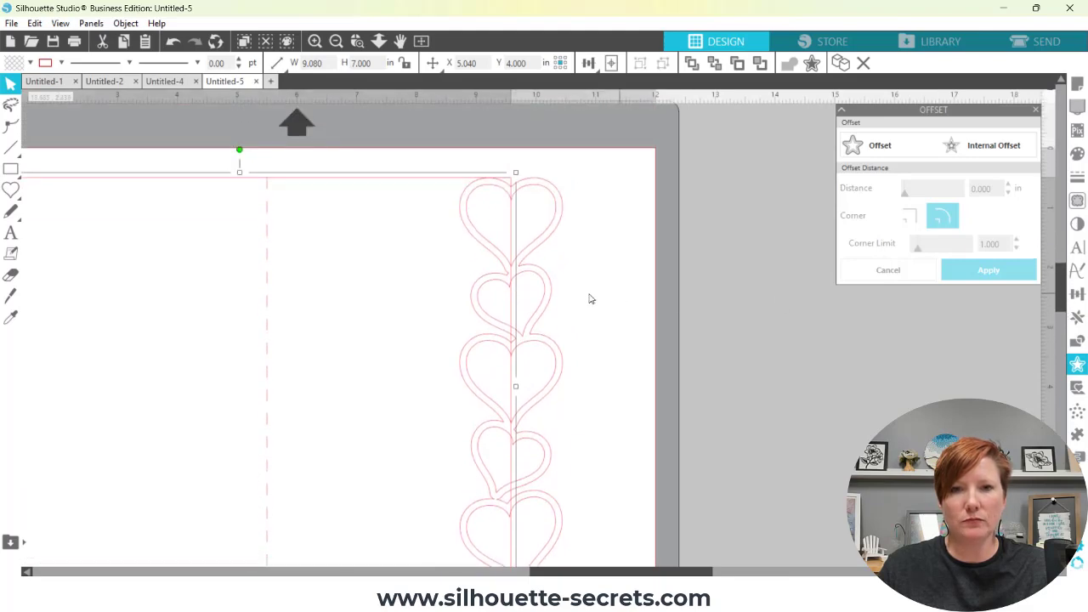
left_click(357, 42)
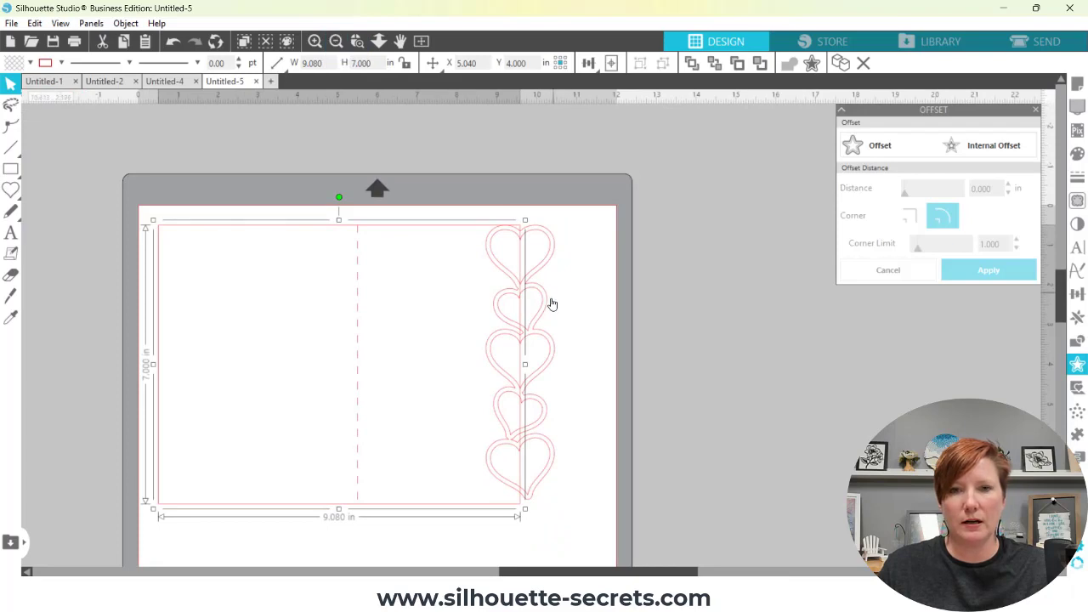
left_click_drag(552, 303, 637, 243)
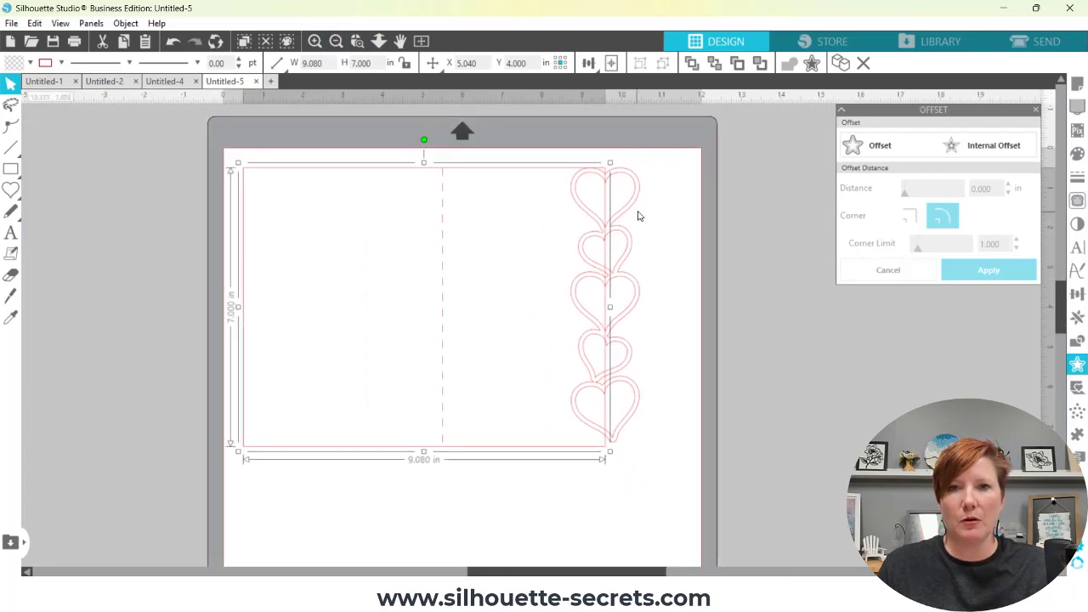
left_click(562, 156)
left_click(593, 181)
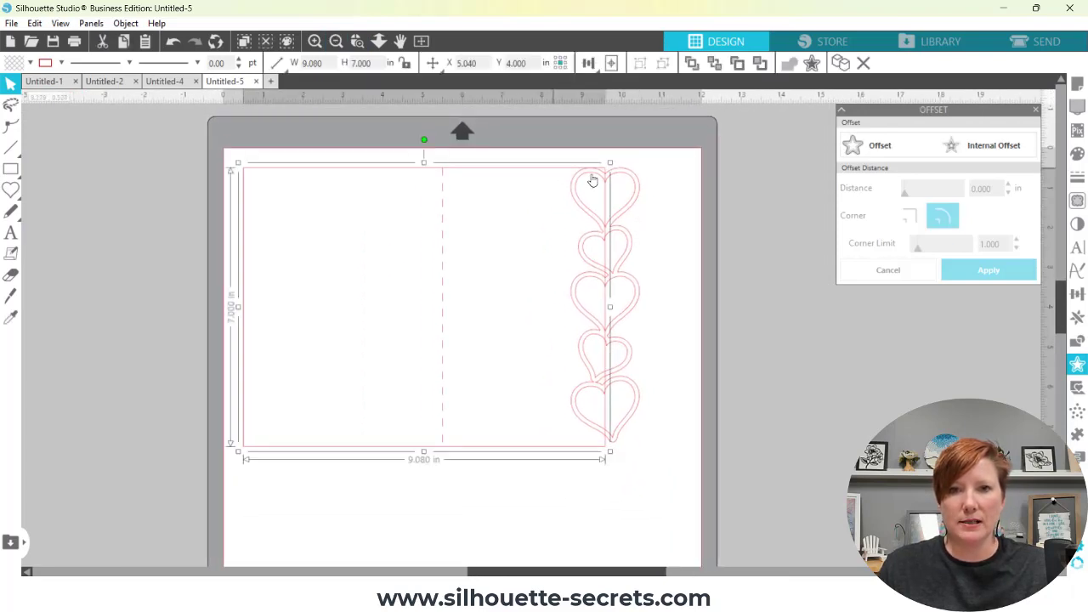
left_click(637, 179, "shift")
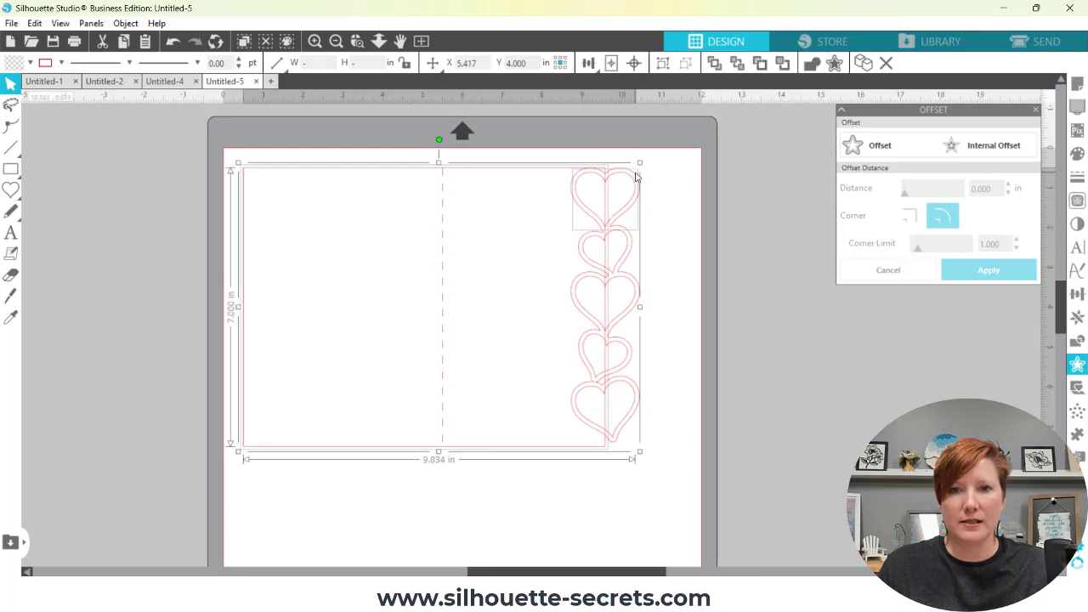
right_click(637, 178)
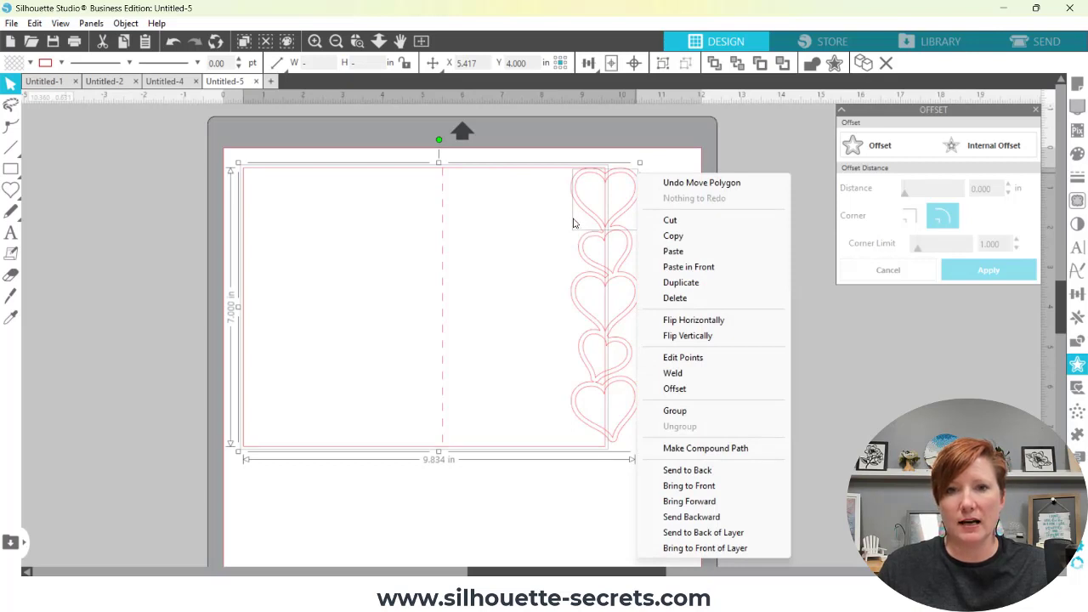
left_click(638, 157)
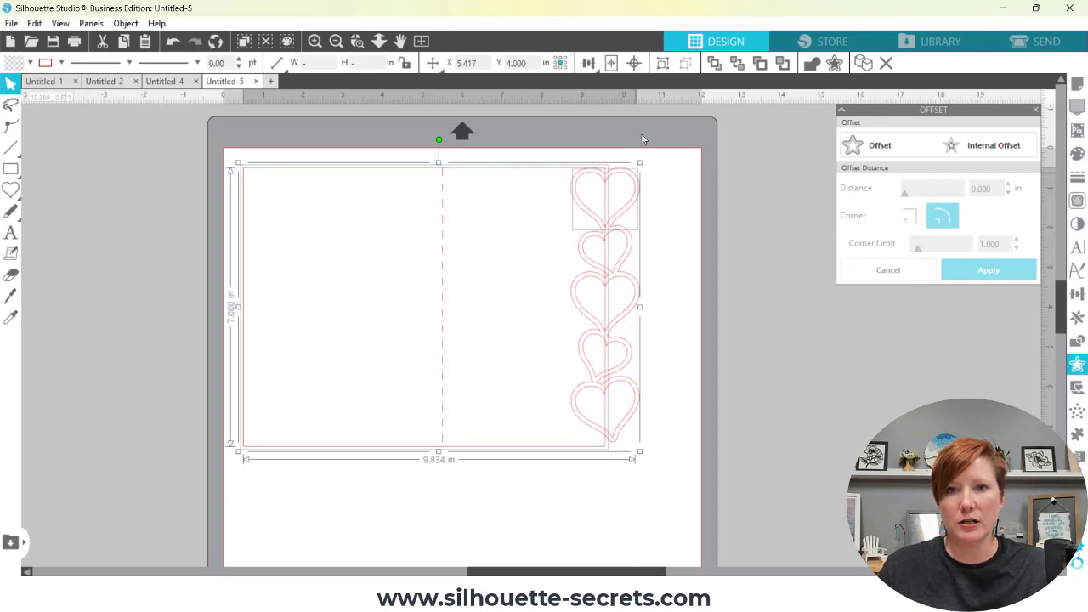
Step: Weld the widened card rectangle to the offset outline of the heart column, leaving out the individual hearts
left_click(542, 172)
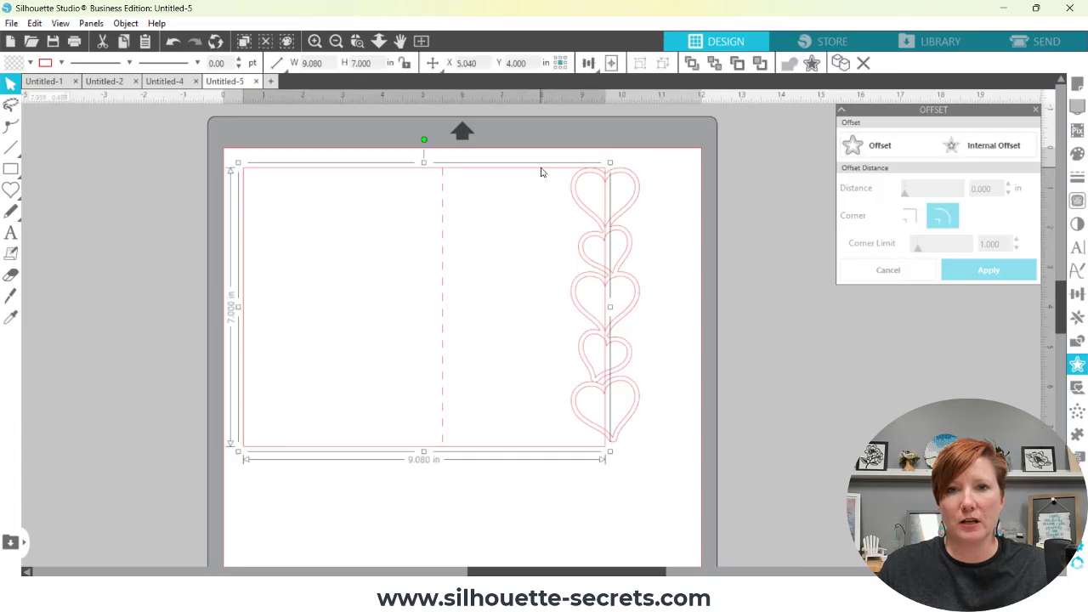
left_click(640, 204, "shift")
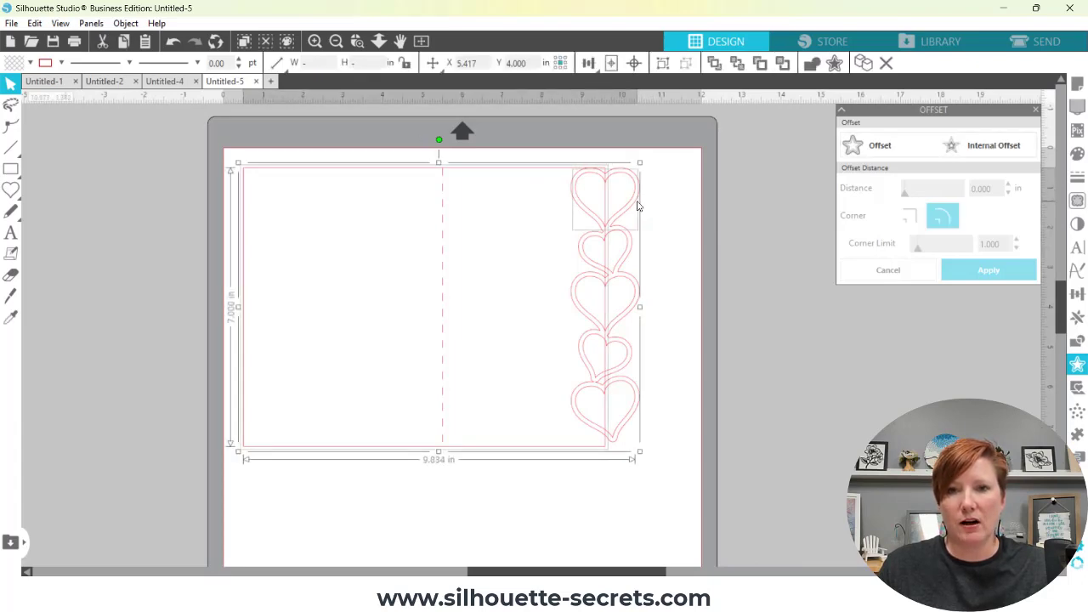
left_click(633, 212, "shift")
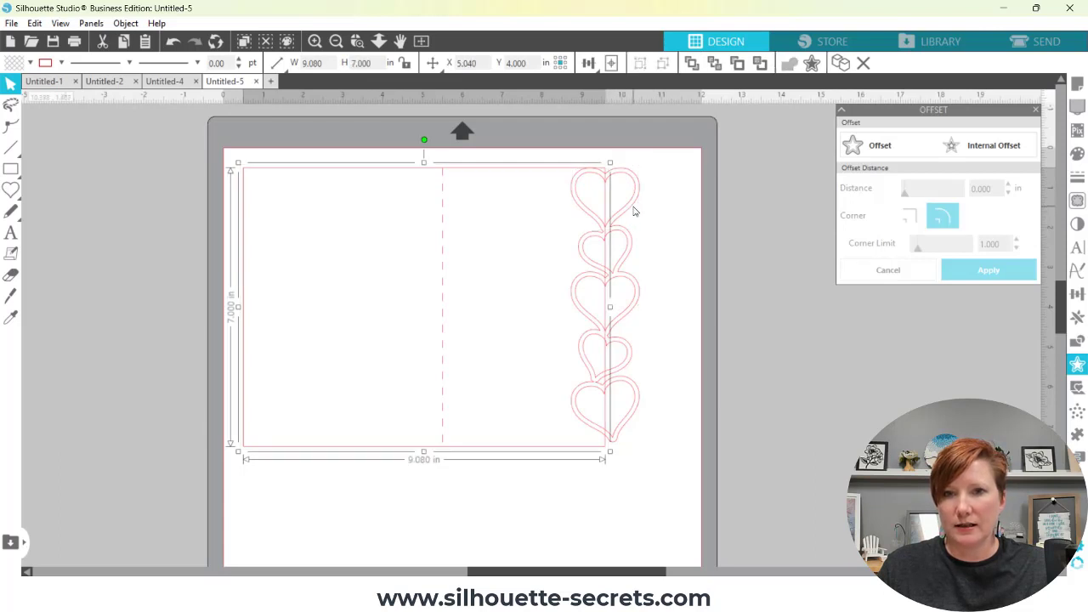
left_click(632, 243, "shift")
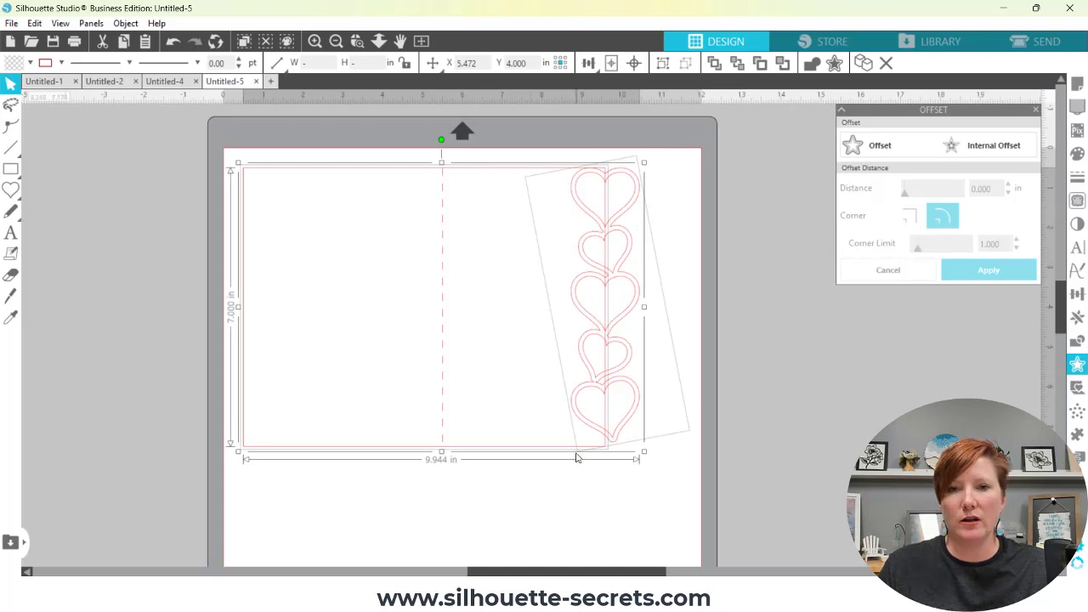
right_click(630, 346)
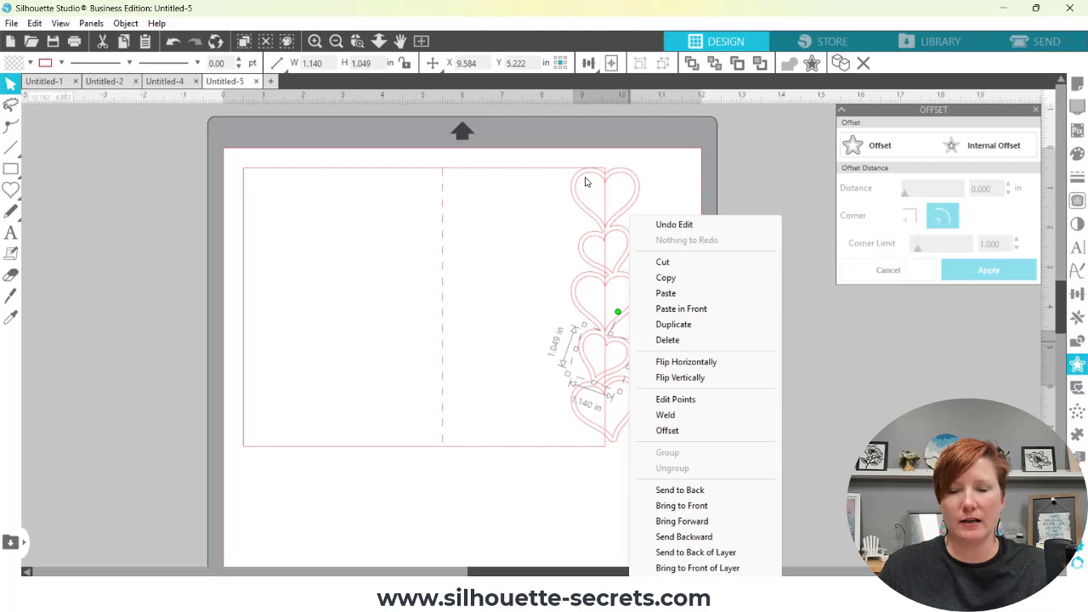
left_click(555, 132)
key("ctrl+a")
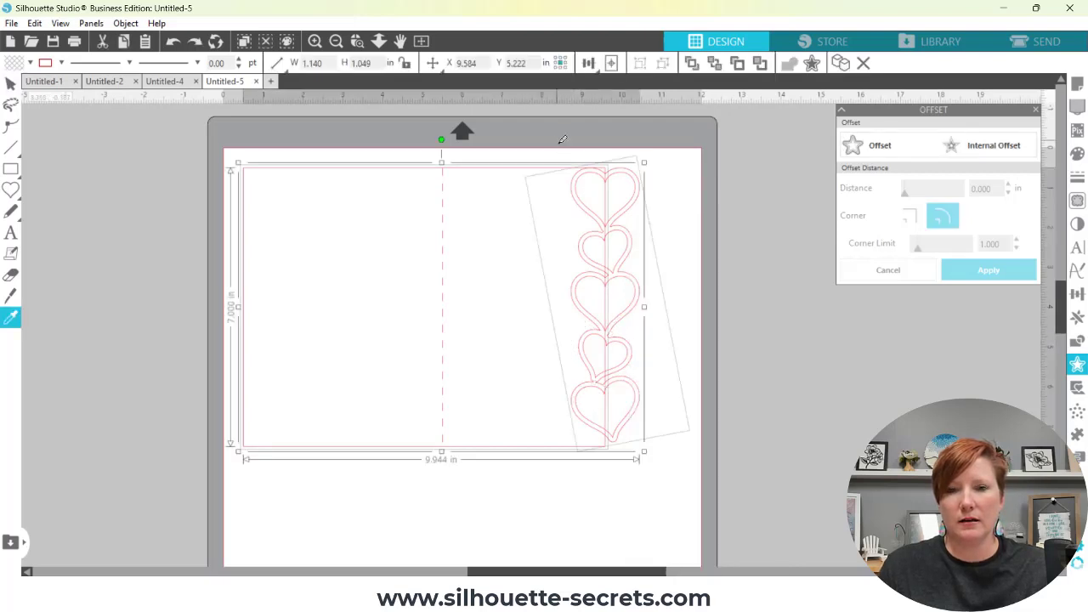
key("Escape")
right_click(563, 170)
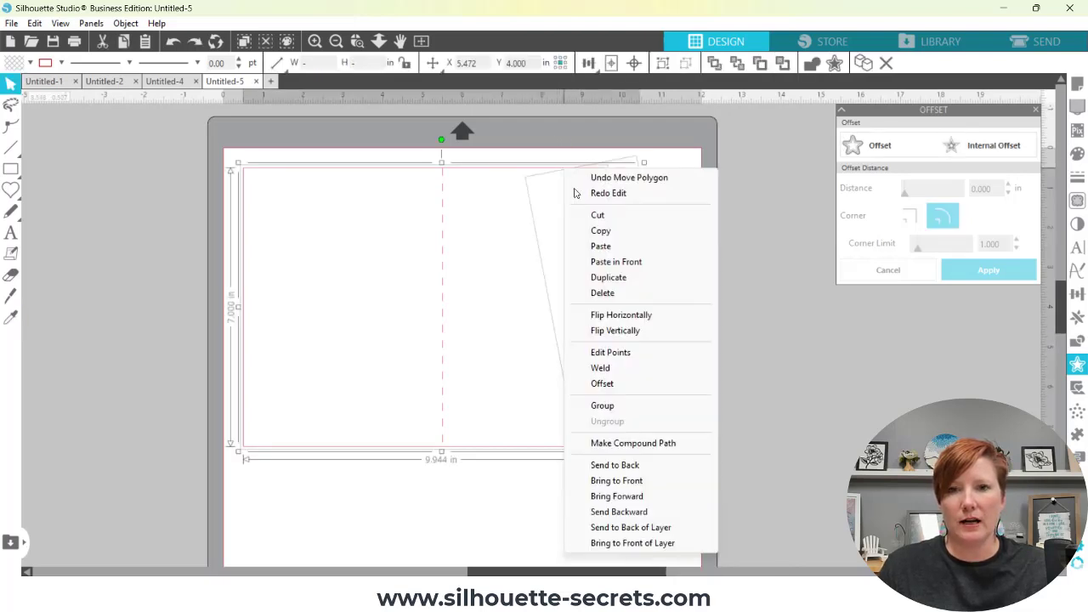
left_click(621, 367)
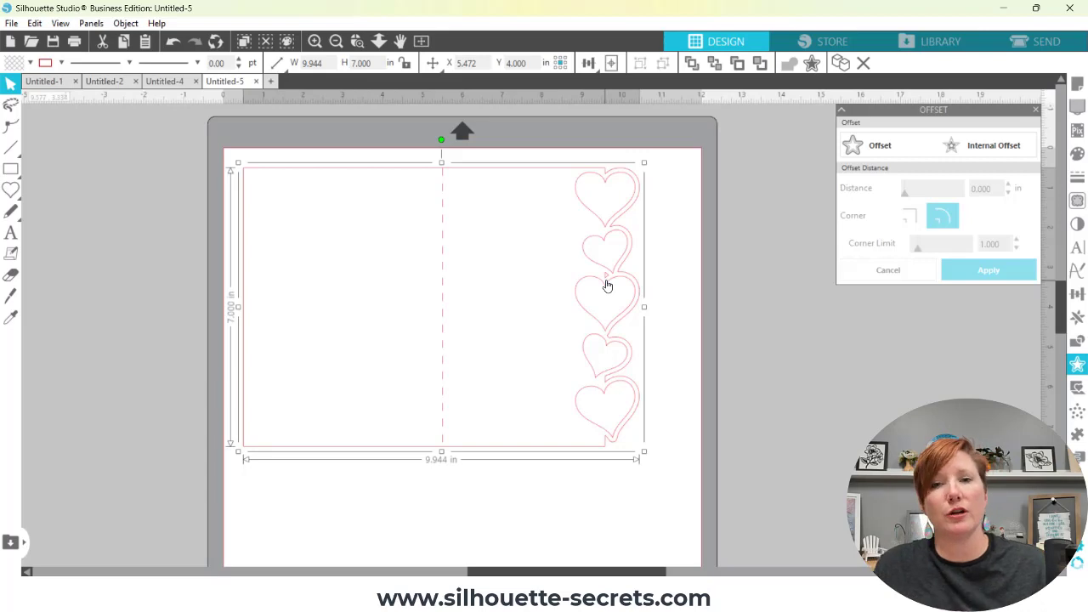
Step: Release the welded card's compound path and delete the tiny triangular leftover between the second and third hearts
left_click(357, 41)
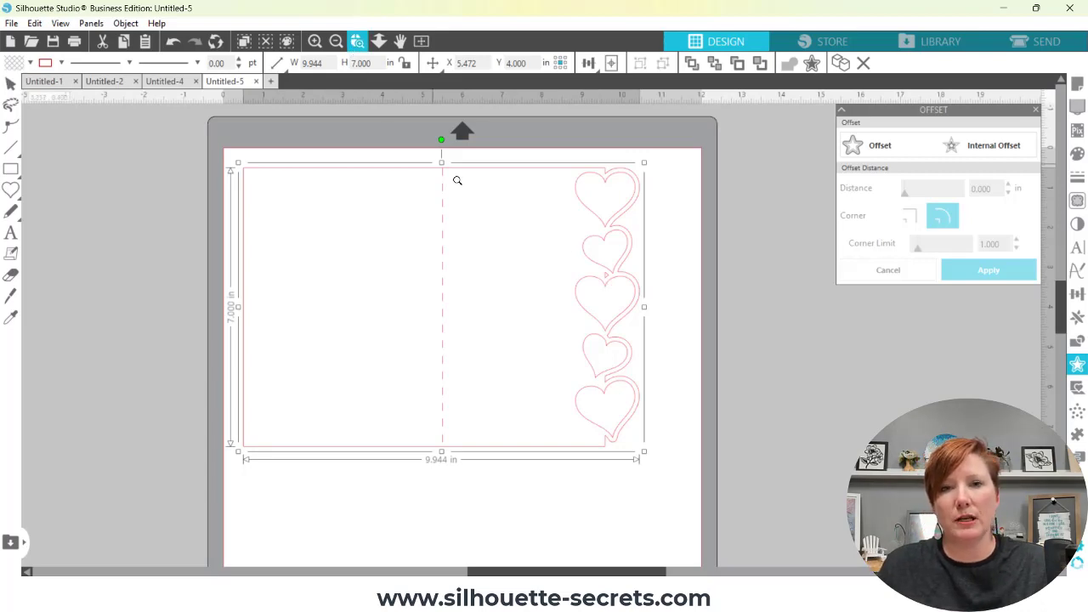
left_click_drag(464, 150, 709, 377)
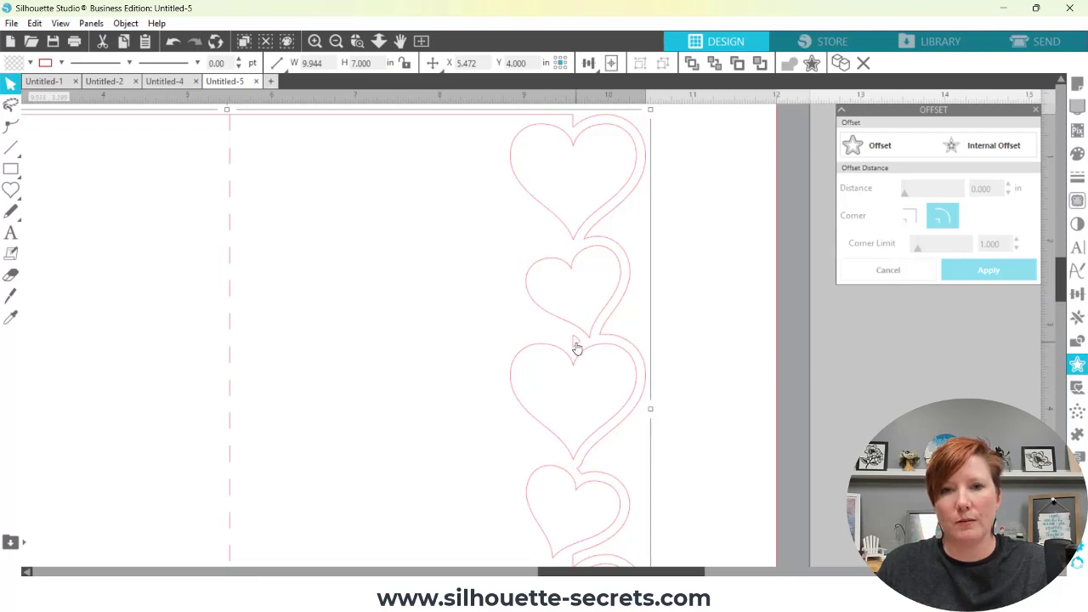
right_click(576, 349)
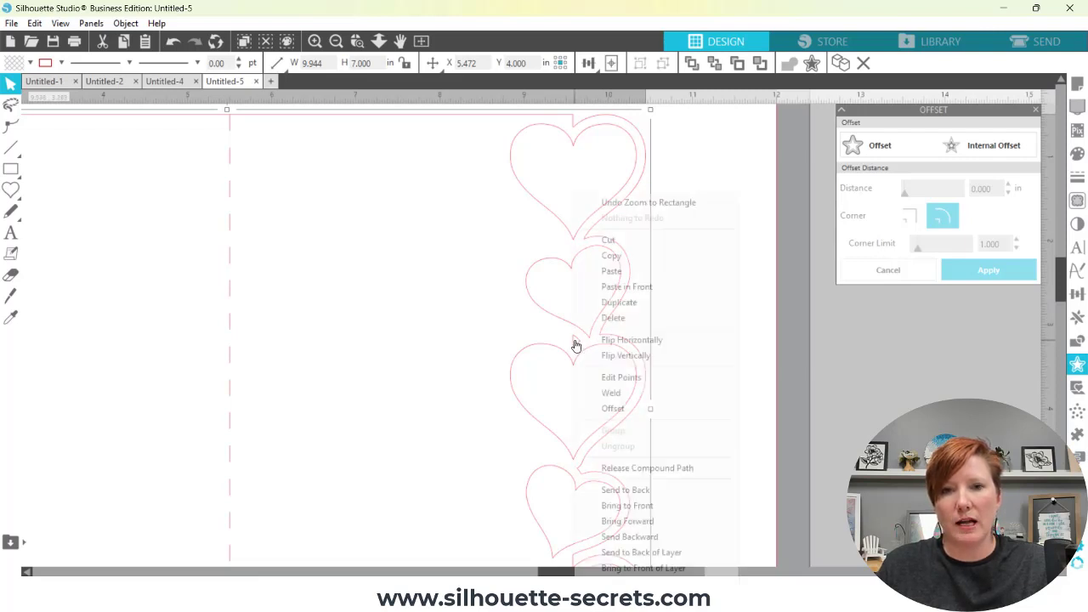
left_click(617, 469)
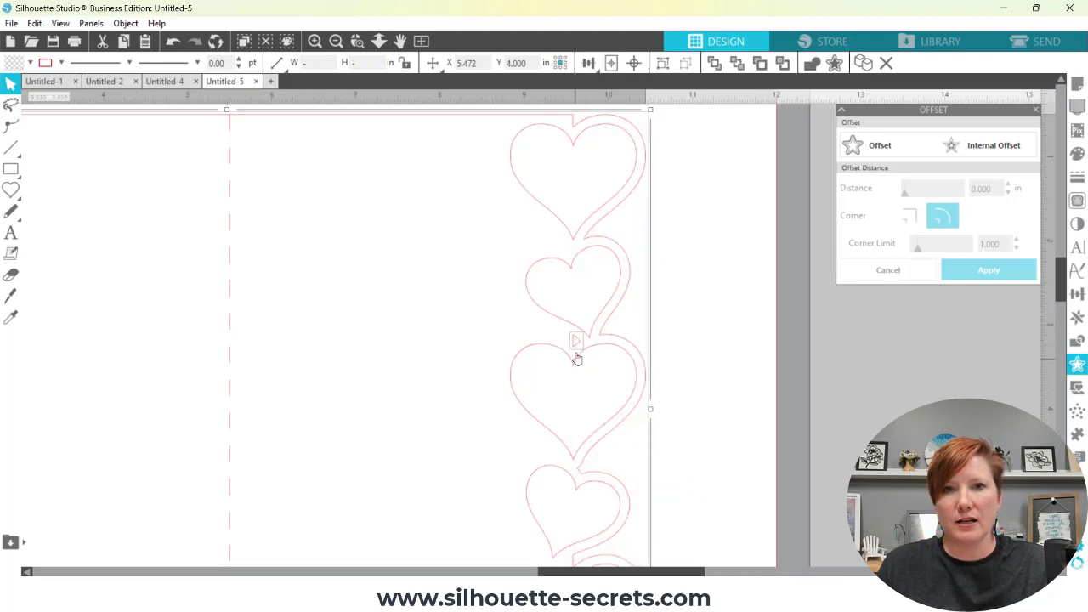
left_click(336, 41)
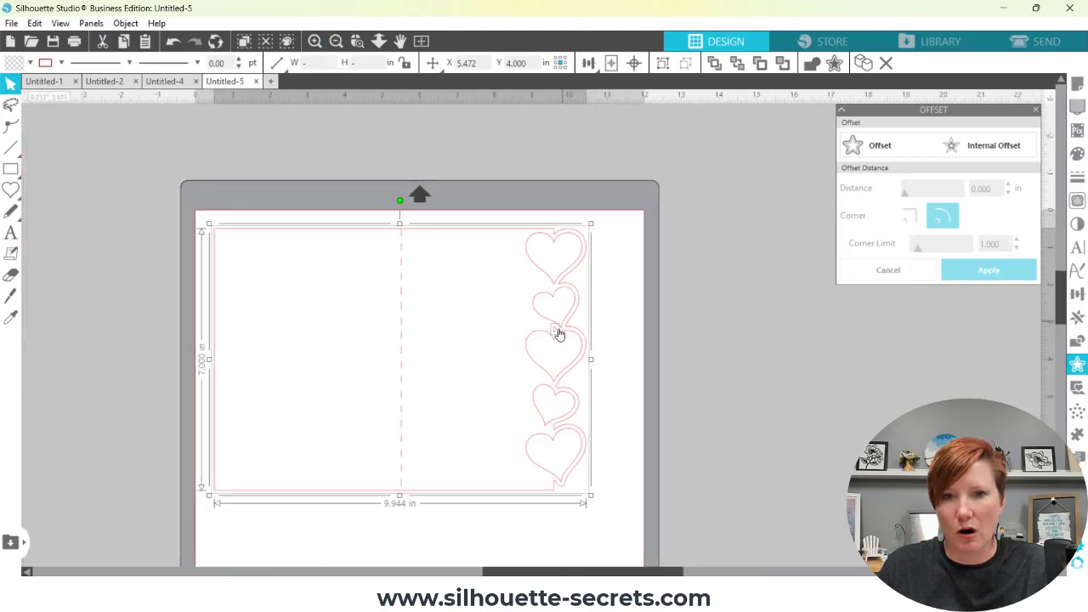
left_click(605, 325)
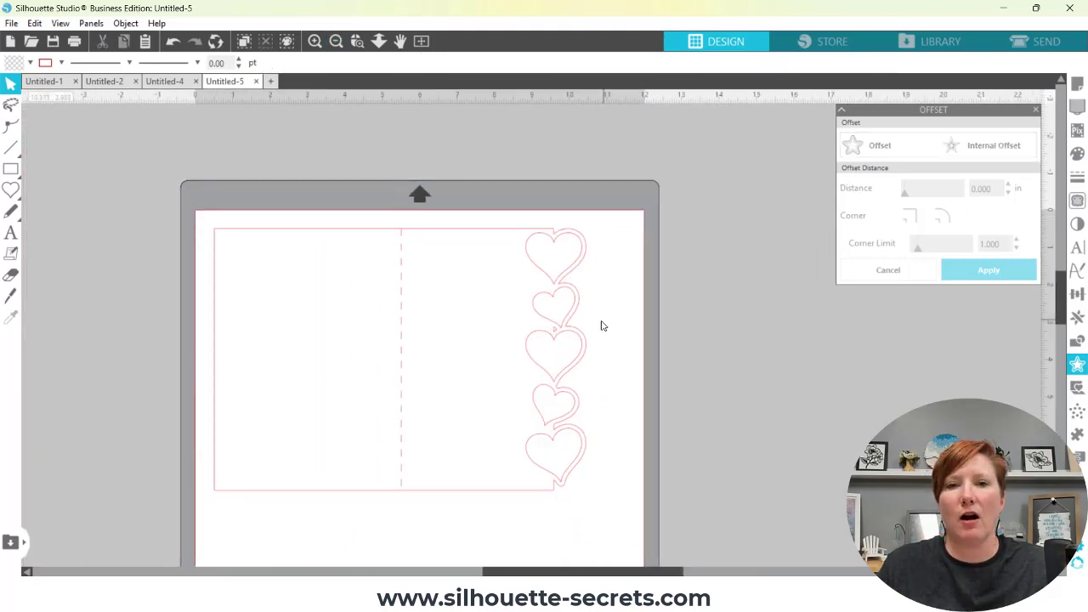
left_click(553, 333)
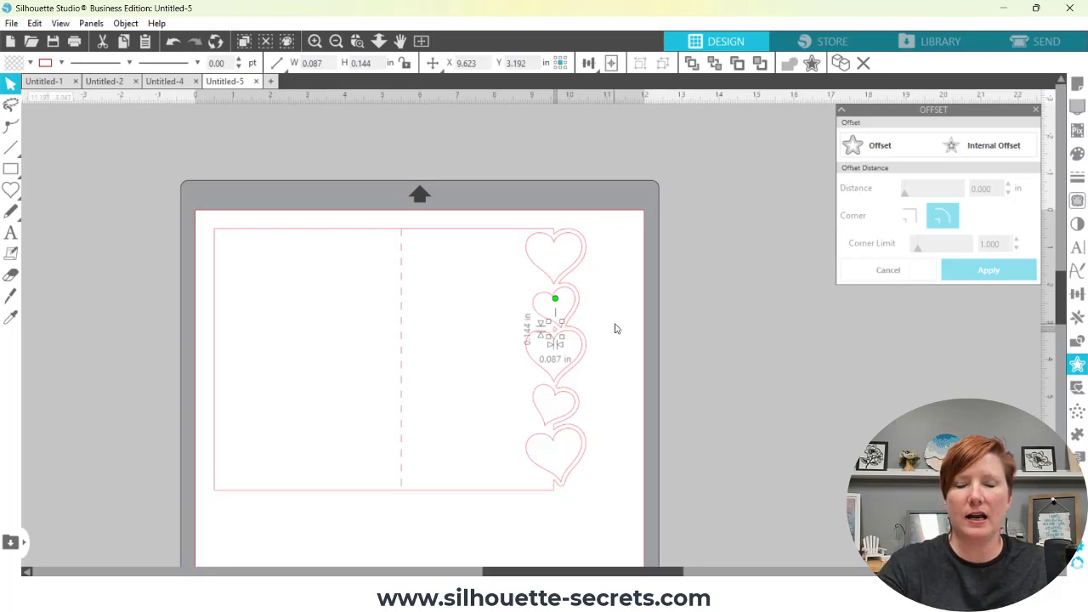
left_click(616, 328)
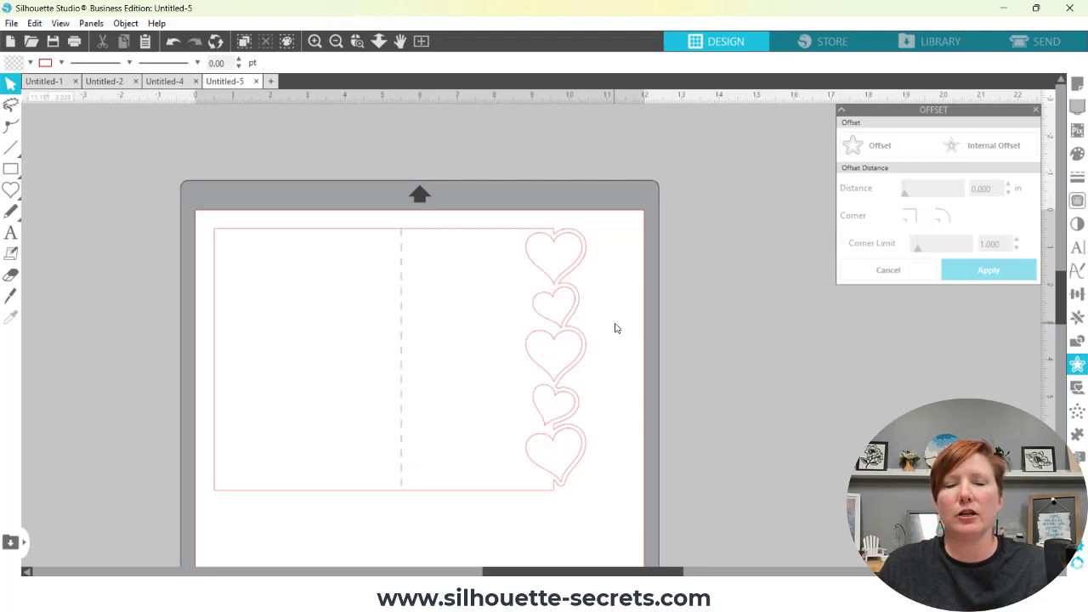
Step: Try a black fill on the welded card shape, and return it to no fill
left_click(470, 233)
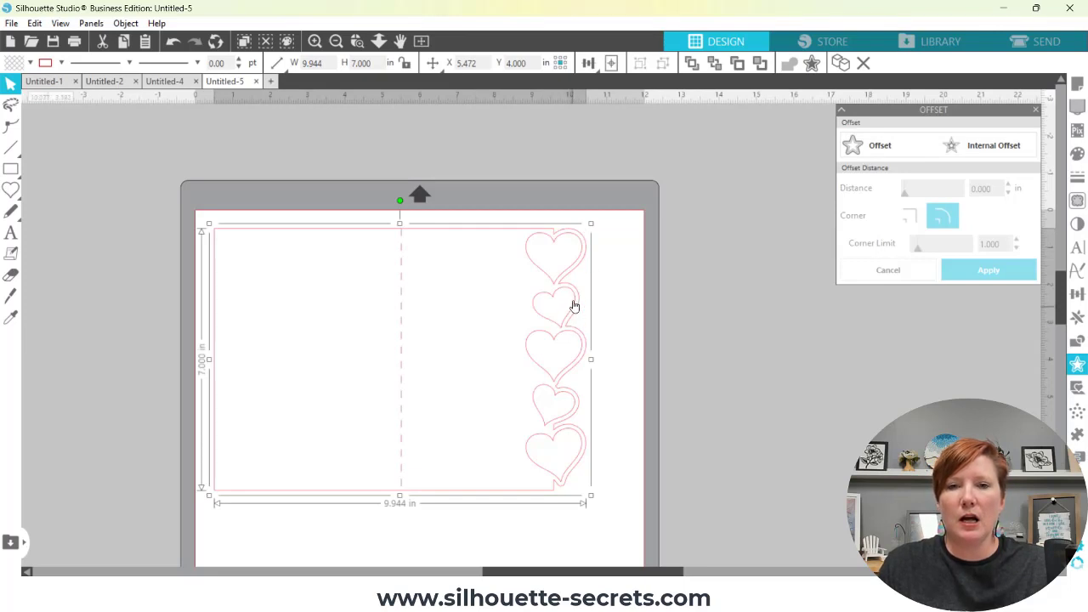
left_click(30, 63)
left_click(14, 84)
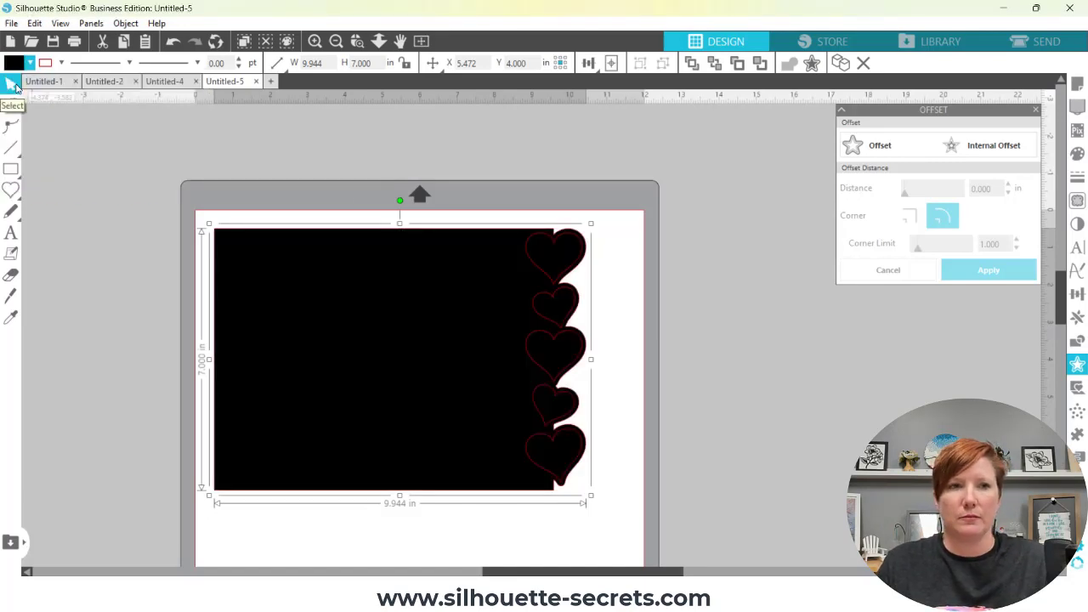
left_click(30, 63)
left_click(51, 86)
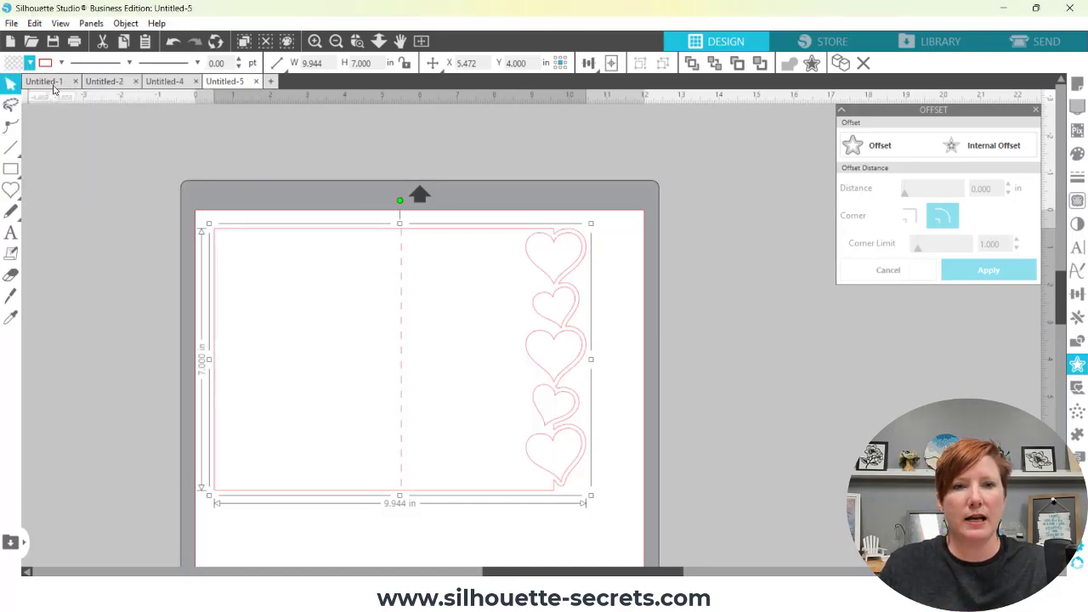
left_click(476, 170)
left_click_drag(474, 157, 643, 525)
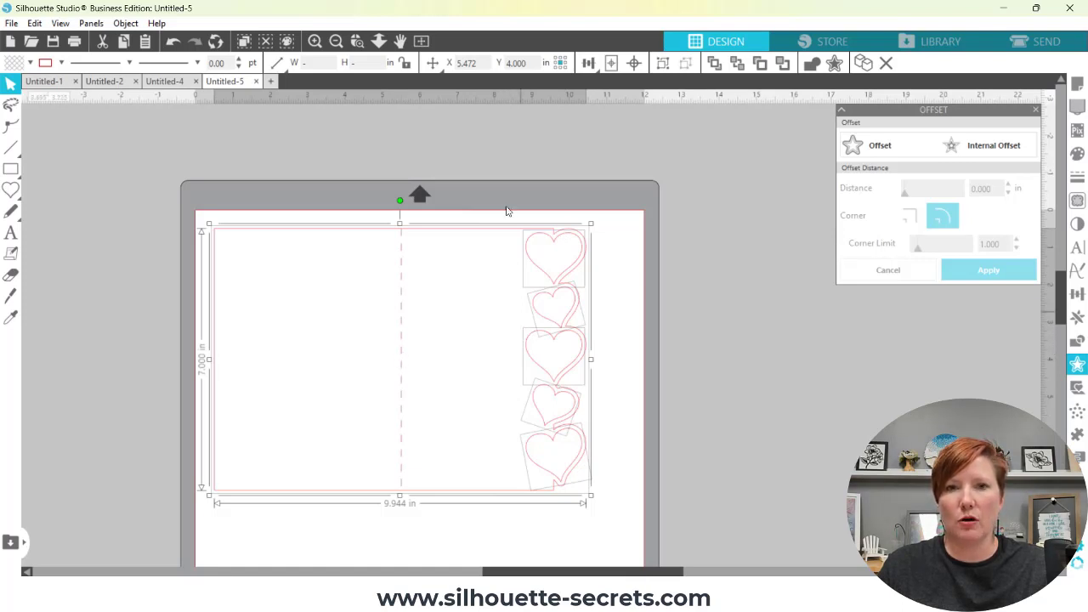
right_click(559, 396)
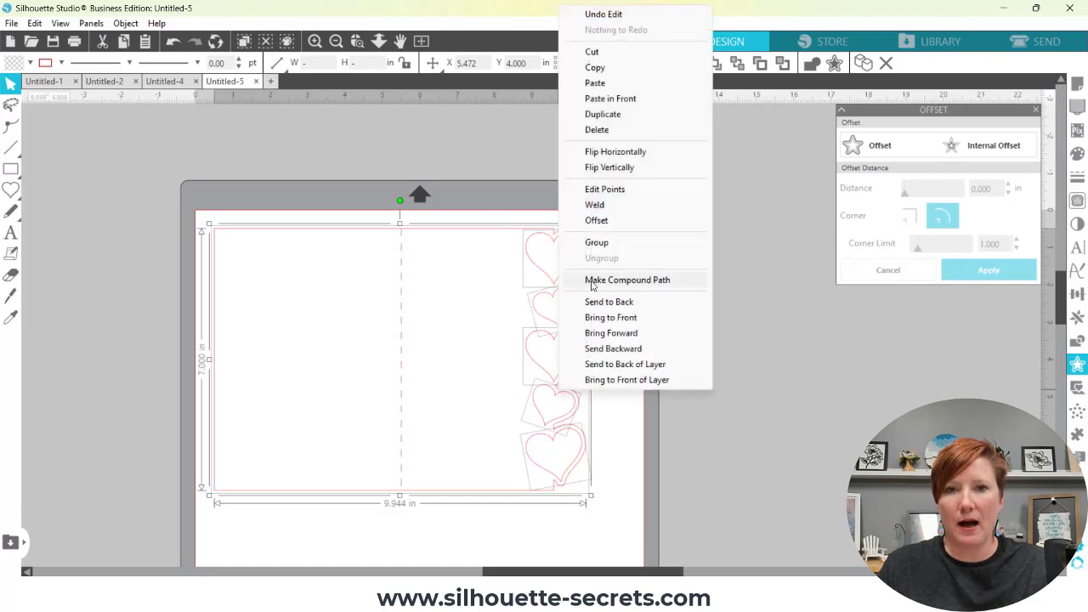
left_click(512, 198)
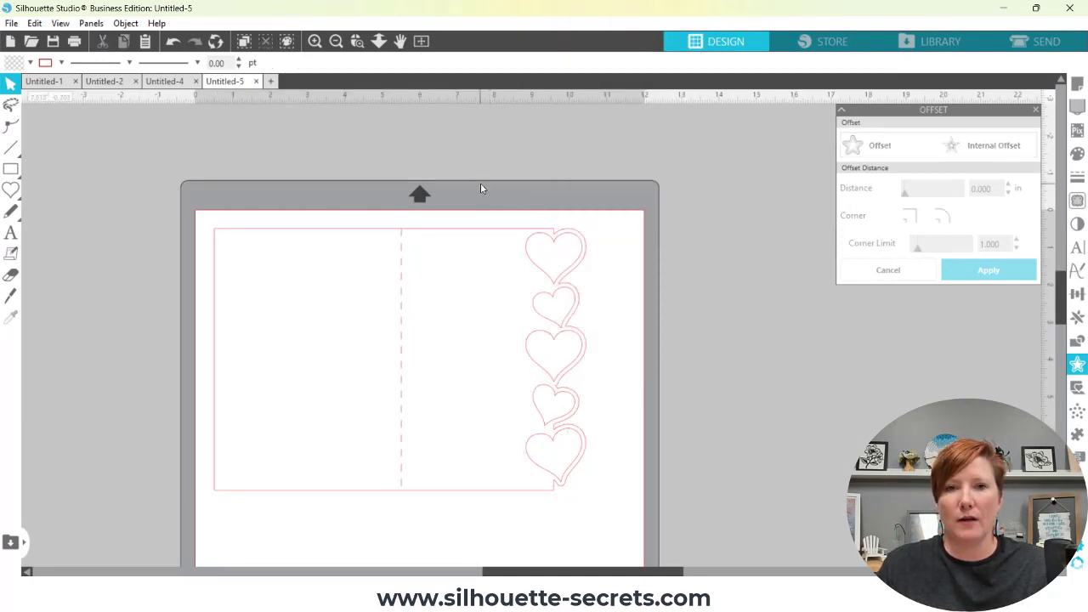
Step: Fill the card outline and all five hearts with light pink, leaving out the fold line
left_click_drag(479, 183, 633, 533)
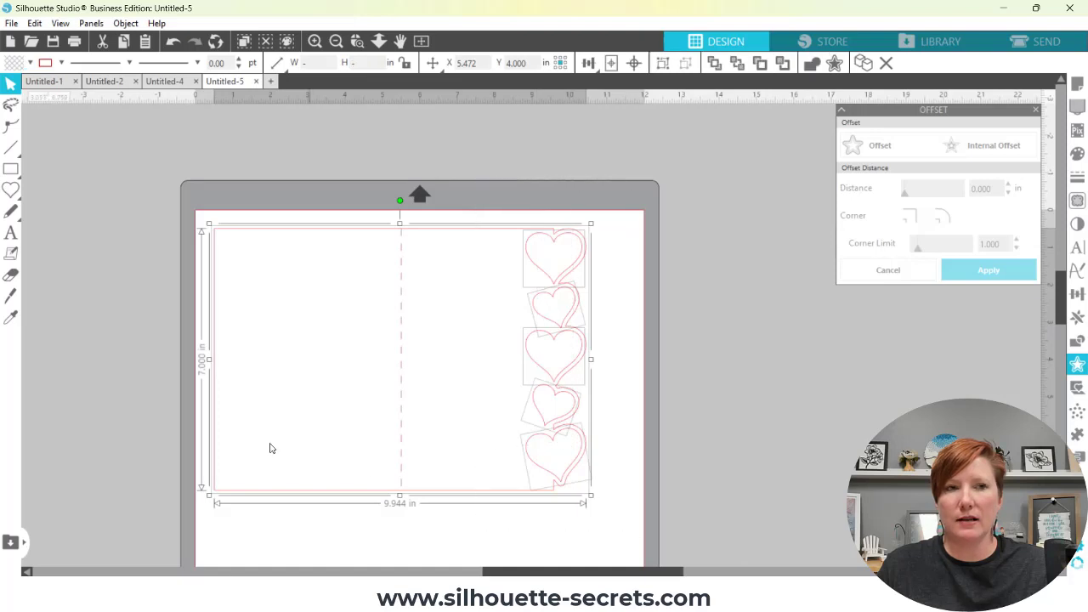
left_click(30, 62)
left_click(51, 95)
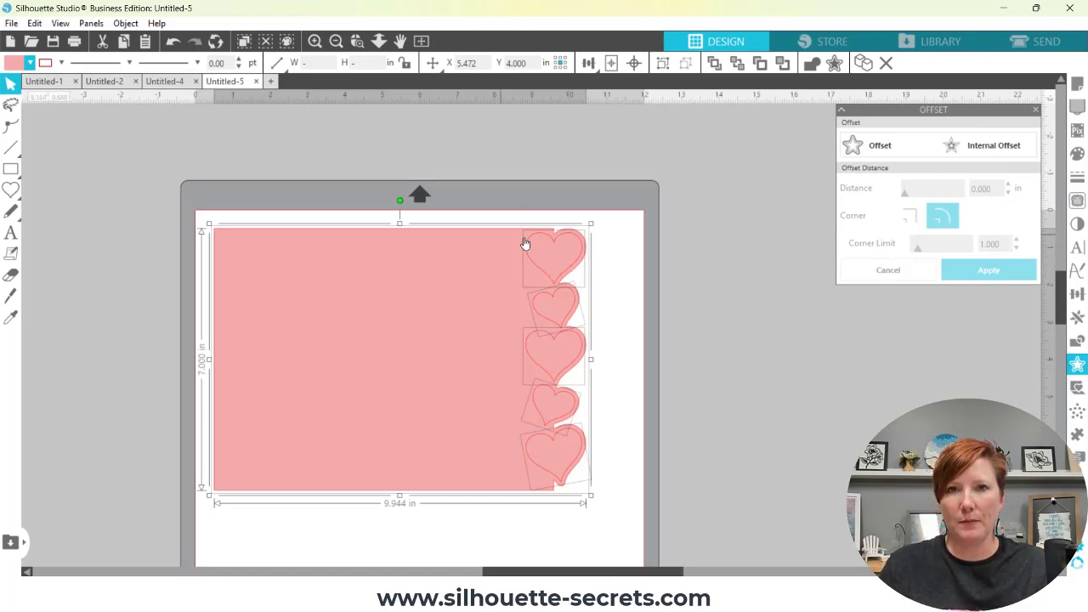
Step: Make a compound path of the card and its five hearts, and send it behind the dashed fold line
right_click(553, 371)
left_click(625, 469)
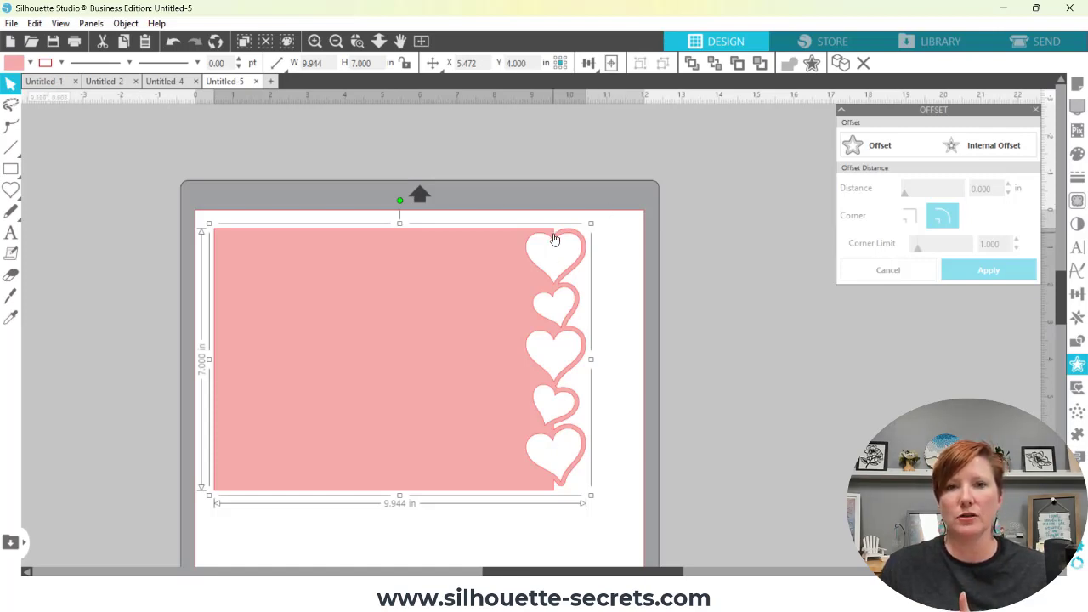
right_click(501, 267)
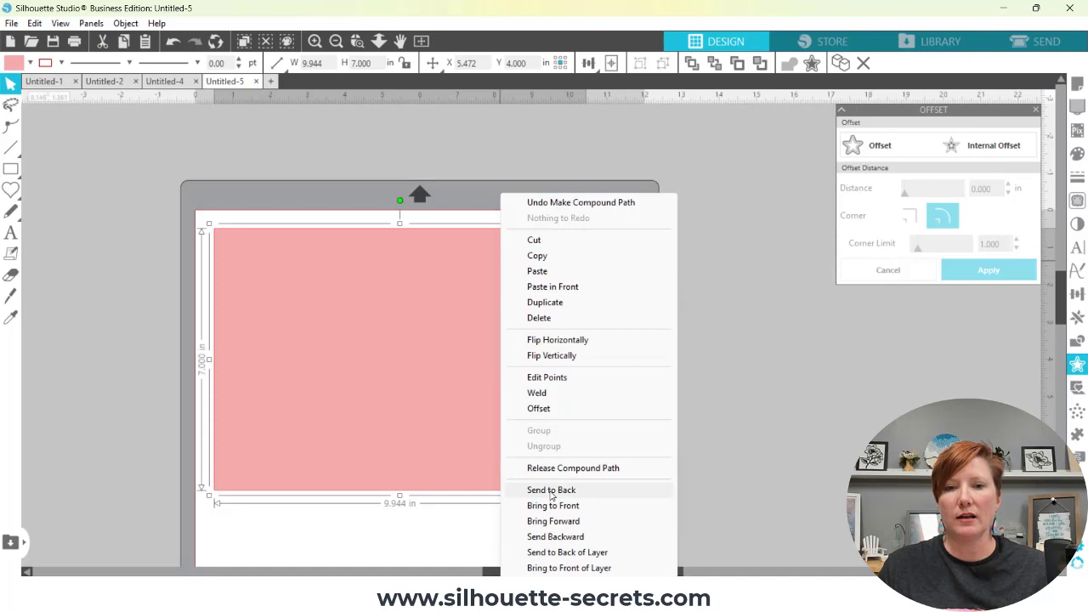
left_click(551, 491)
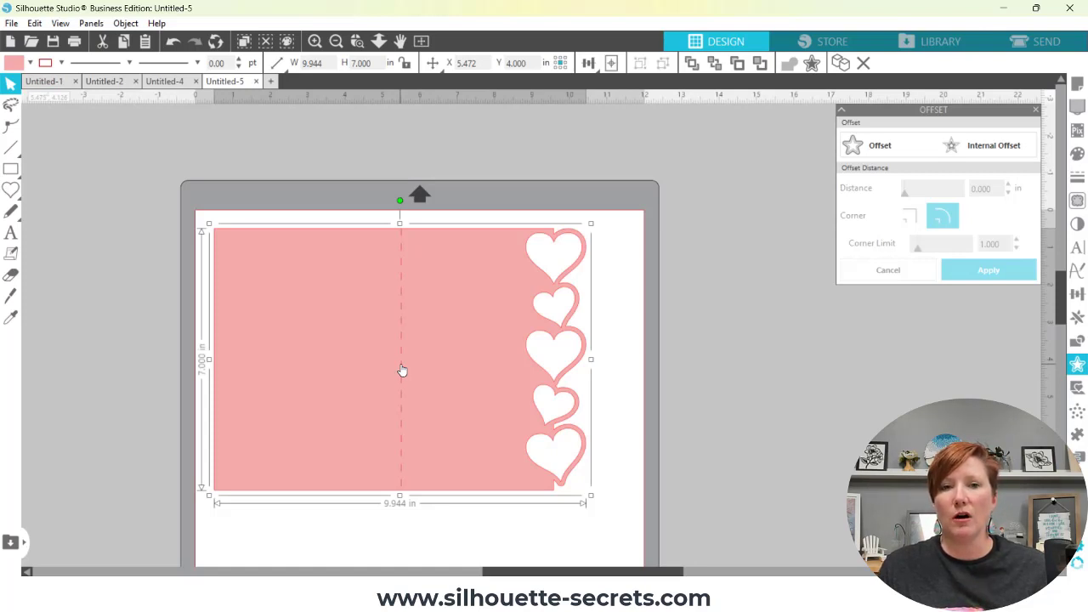
Step: Group the pink heart-edge card with its dashed fold line
left_click_drag(349, 186, 445, 313)
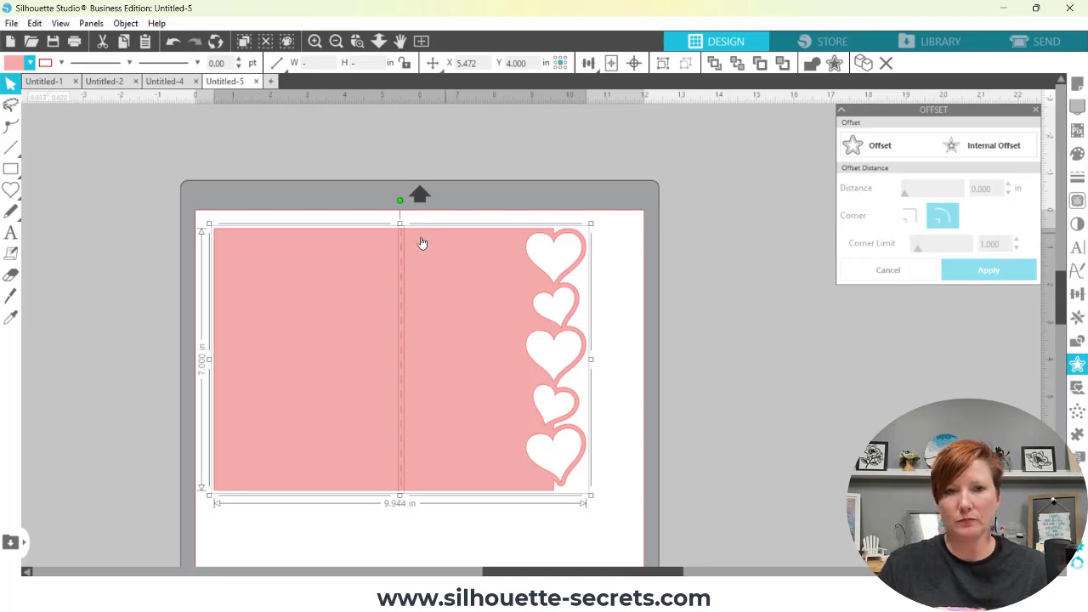
left_click_drag(377, 214, 407, 299)
right_click(407, 299)
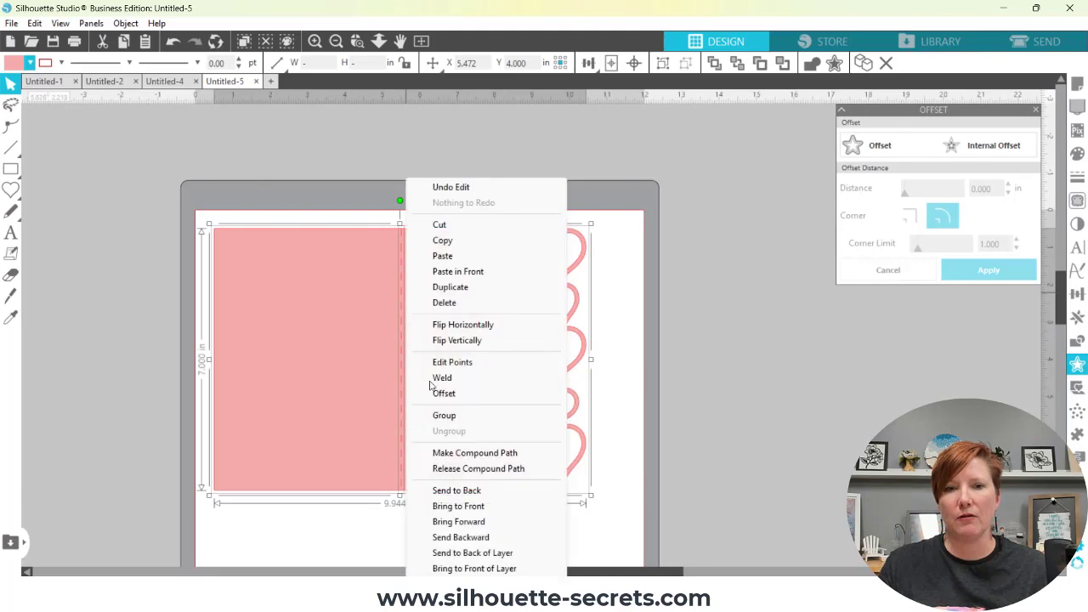
left_click(444, 416)
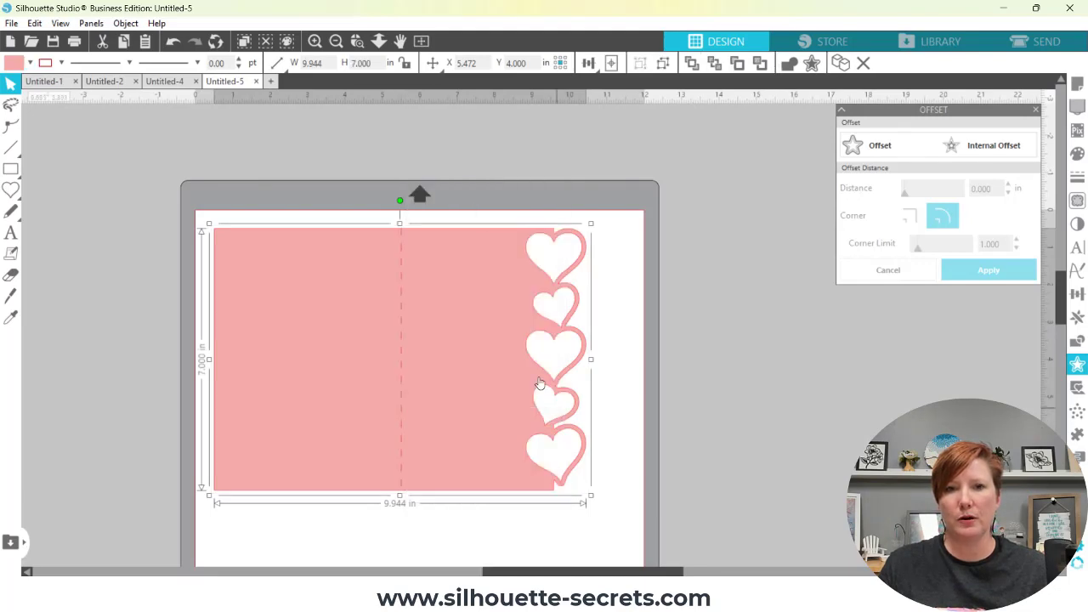
Step: Move the grouped heart-edge card off the mat into the empty workspace on its left
mouse_move(458, 354)
left_mouse_down()
mouse_move(489, 355)
mouse_move(484, 315)
mouse_move(653, 375)
mouse_move(445, 377)
mouse_move(607, 343)
mouse_move(471, 357)
mouse_move(473, 343)
left_mouse_up()
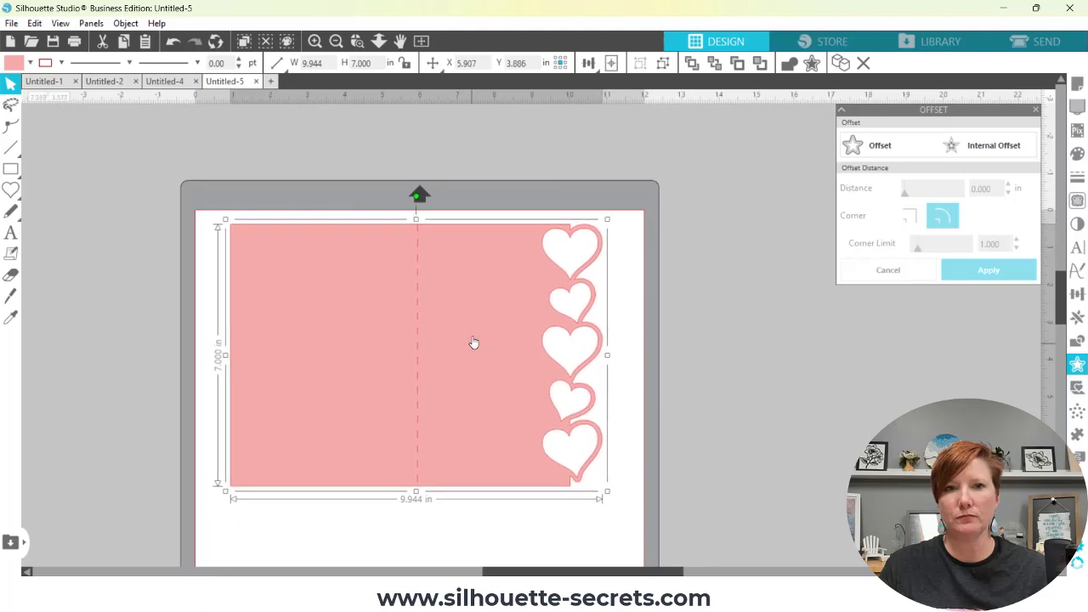
left_click(335, 42)
left_click(336, 43)
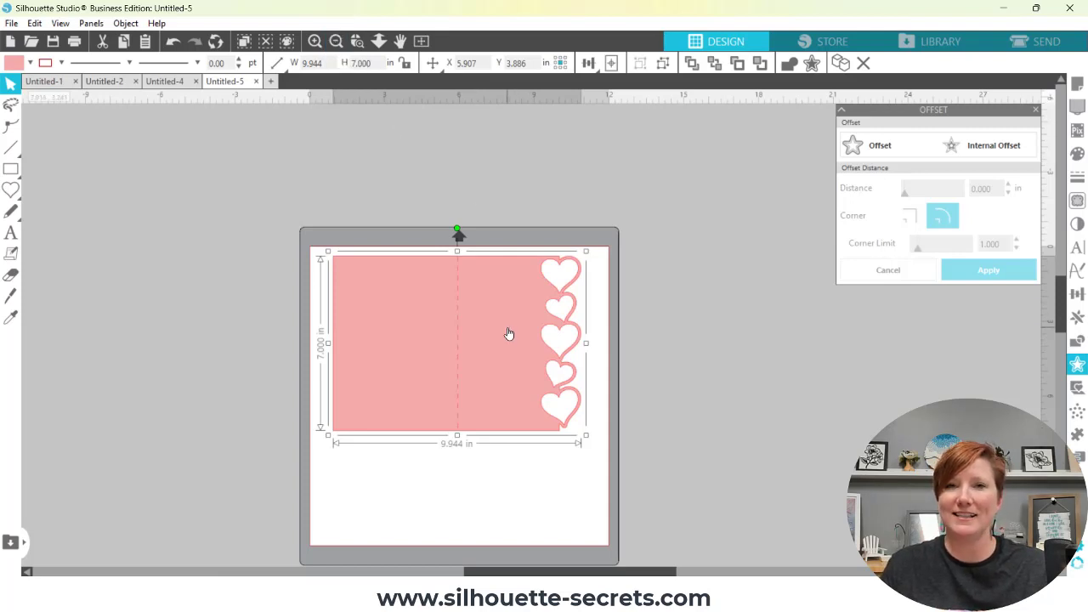
left_click_drag(475, 296, 212, 228)
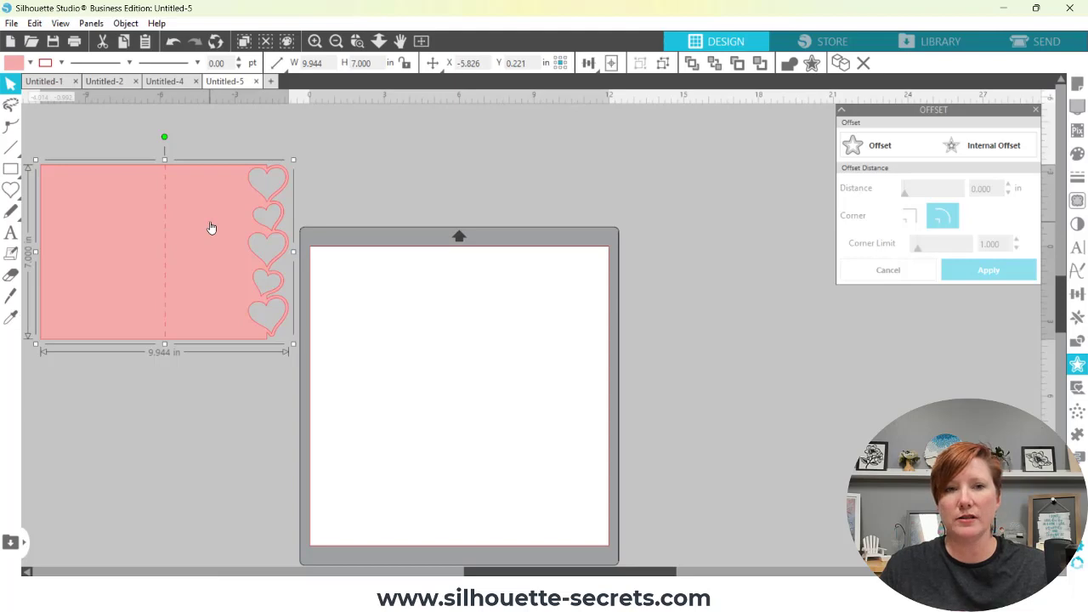
Step: Create a new Card project with the New Project Wizard
left_click(11, 23)
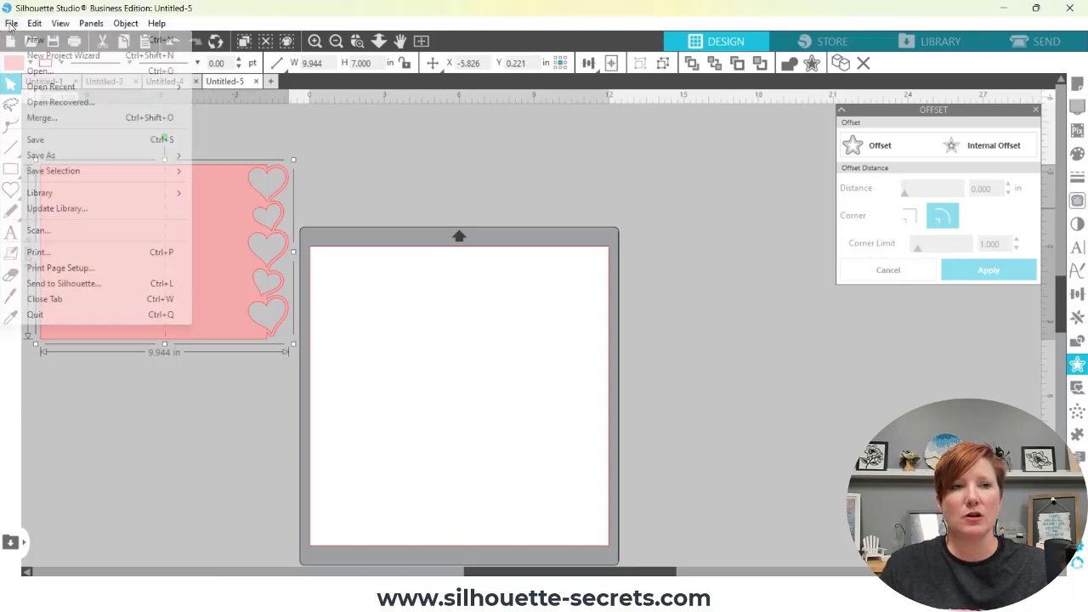
left_click(109, 55)
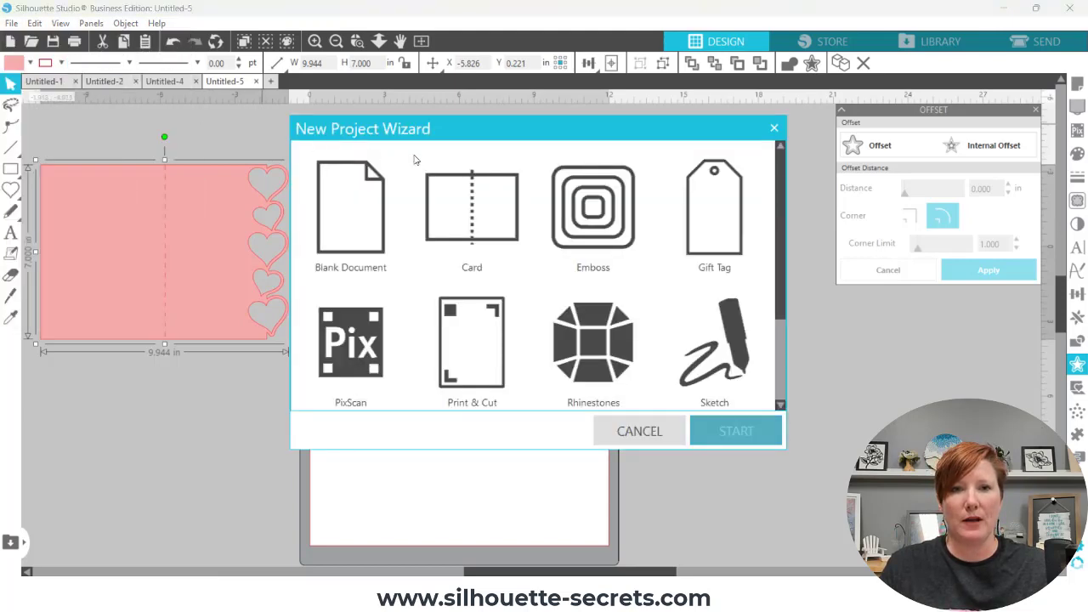
left_click(476, 244)
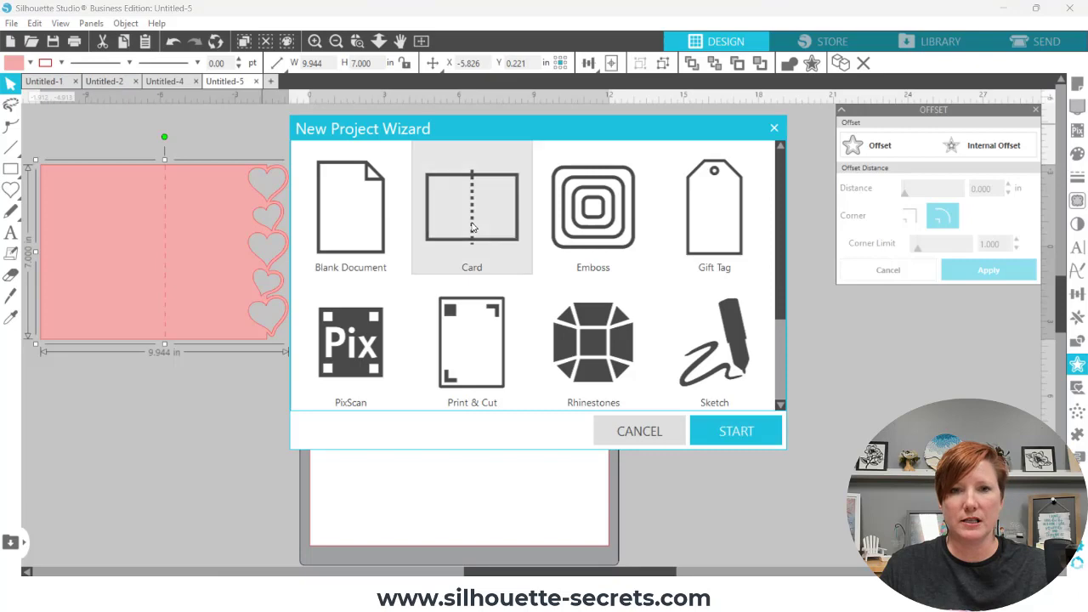
left_click(740, 425)
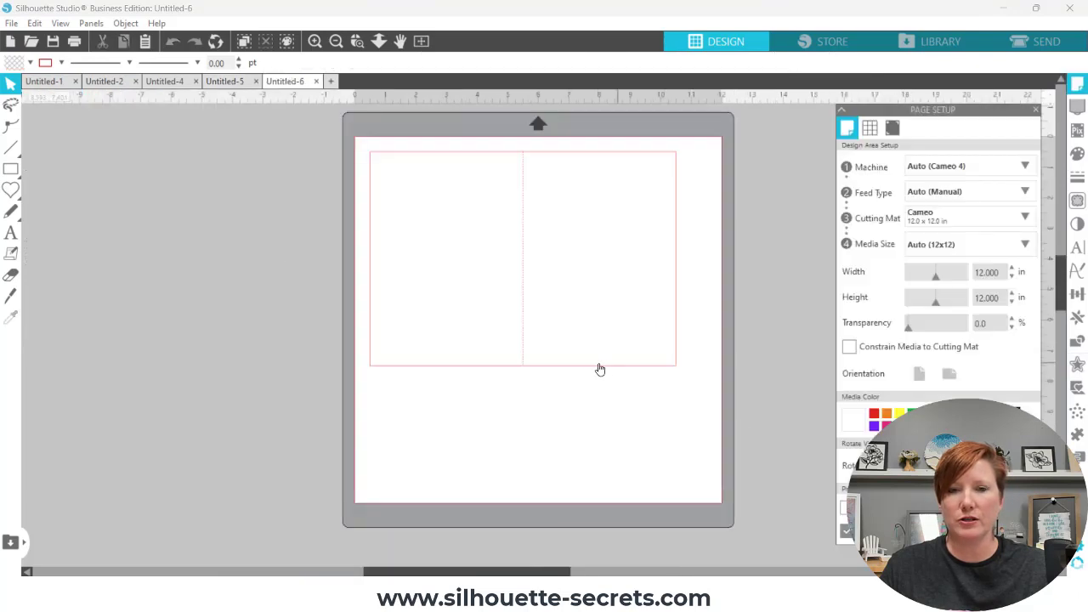
Step: Ungroup the new card's outline from its center fold line
left_click(524, 304)
right_click(525, 303)
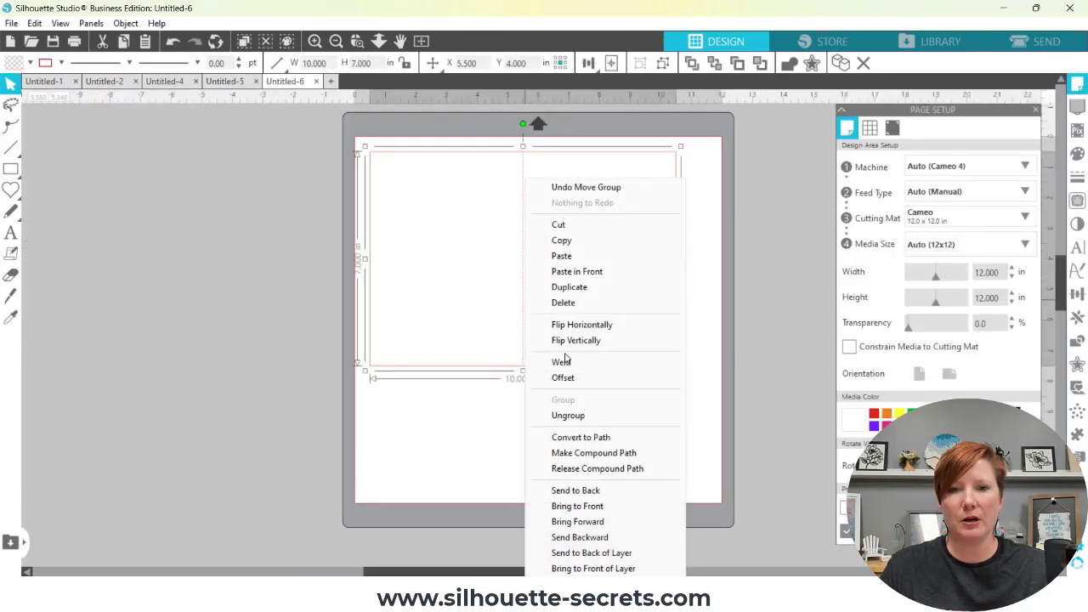
left_click(568, 416)
left_click(584, 304)
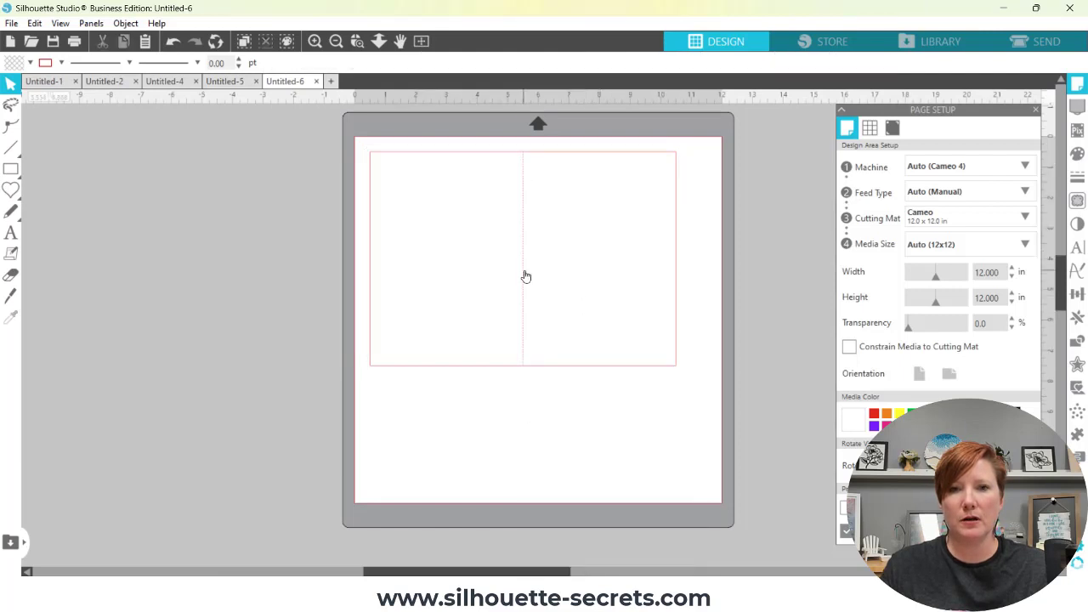
Step: Change the fold line's style to the widely spaced long-dash pattern
left_click(525, 277)
left_click(1077, 177)
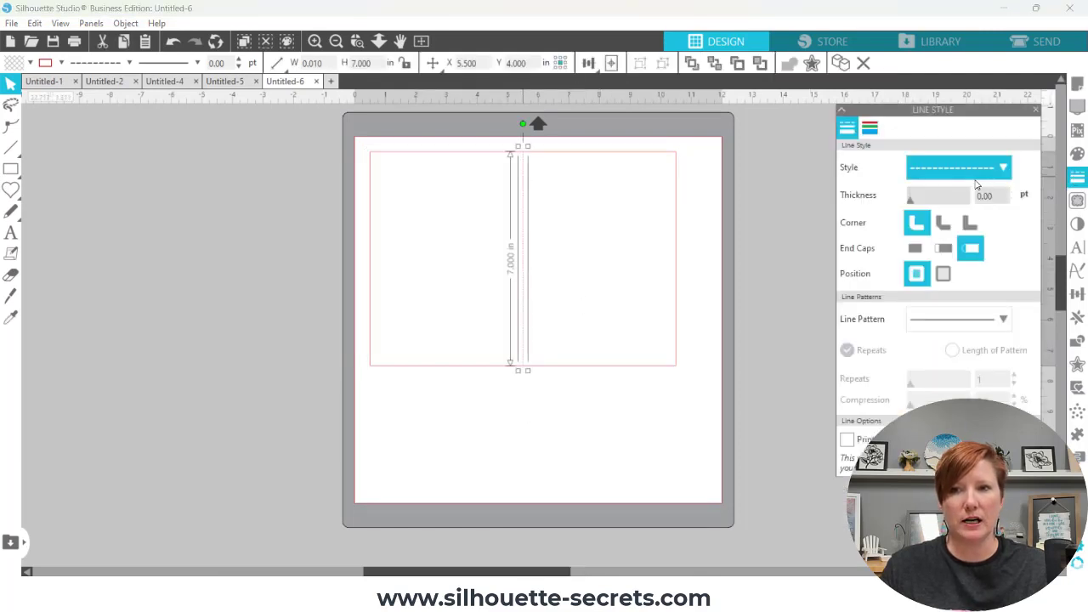
left_click(961, 174)
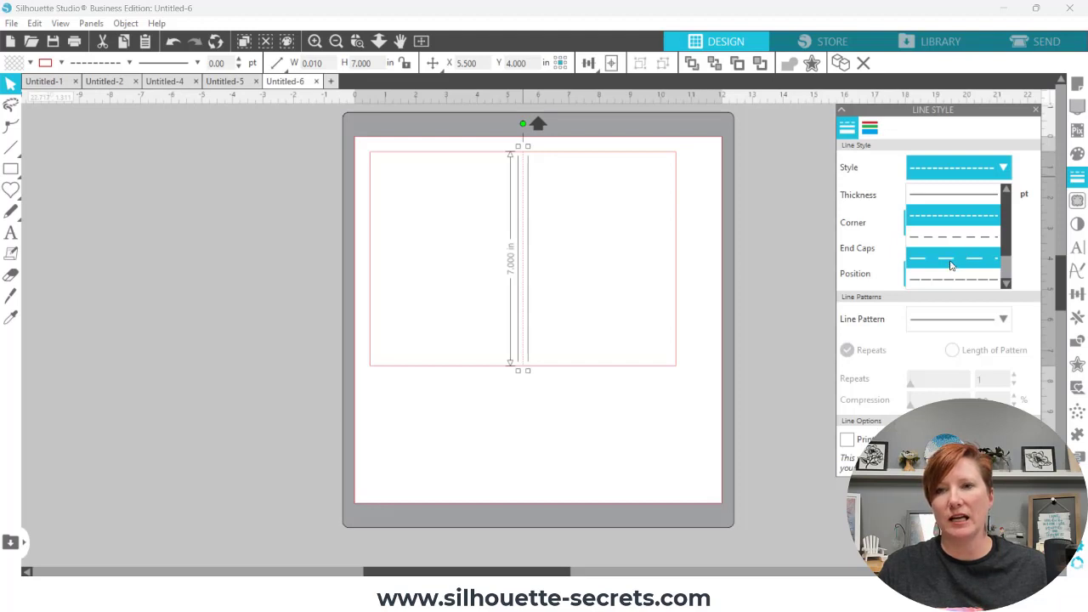
left_click(950, 259)
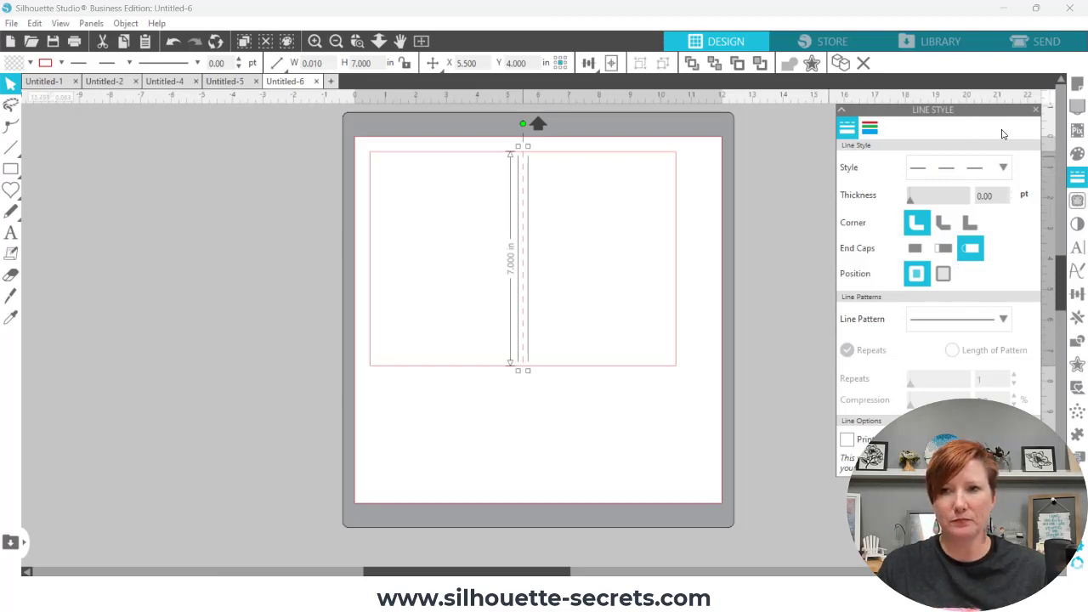
left_click(1036, 110)
left_click(555, 154)
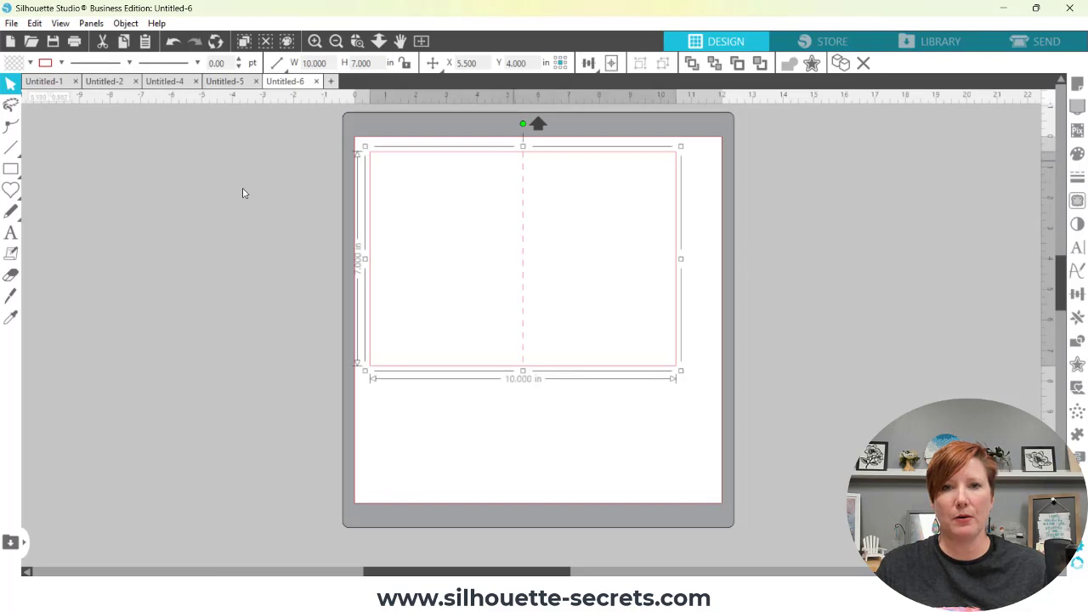
Step: Draw a heart flexishape about 2.02 by 1.86 in on the card's right half and convert it to a path
left_click(10, 190)
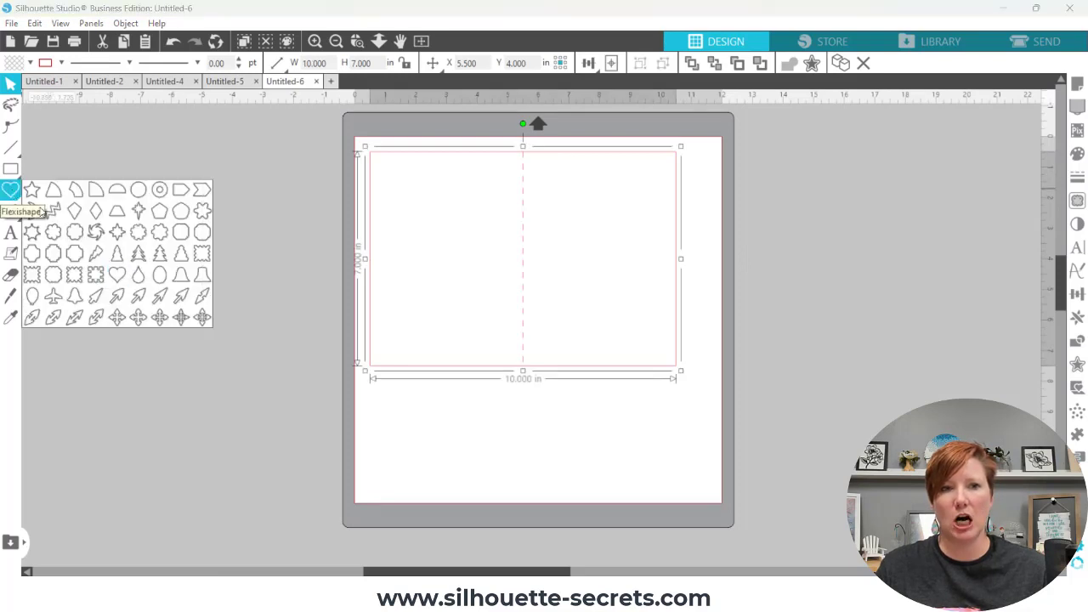
left_click(116, 274)
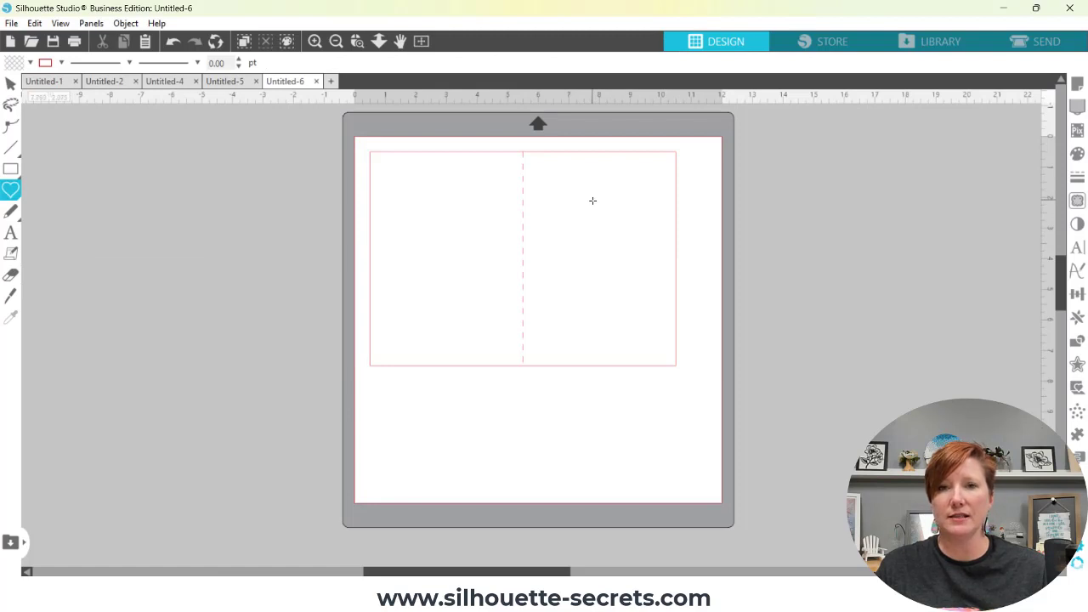
left_click_drag(593, 201, 594, 249)
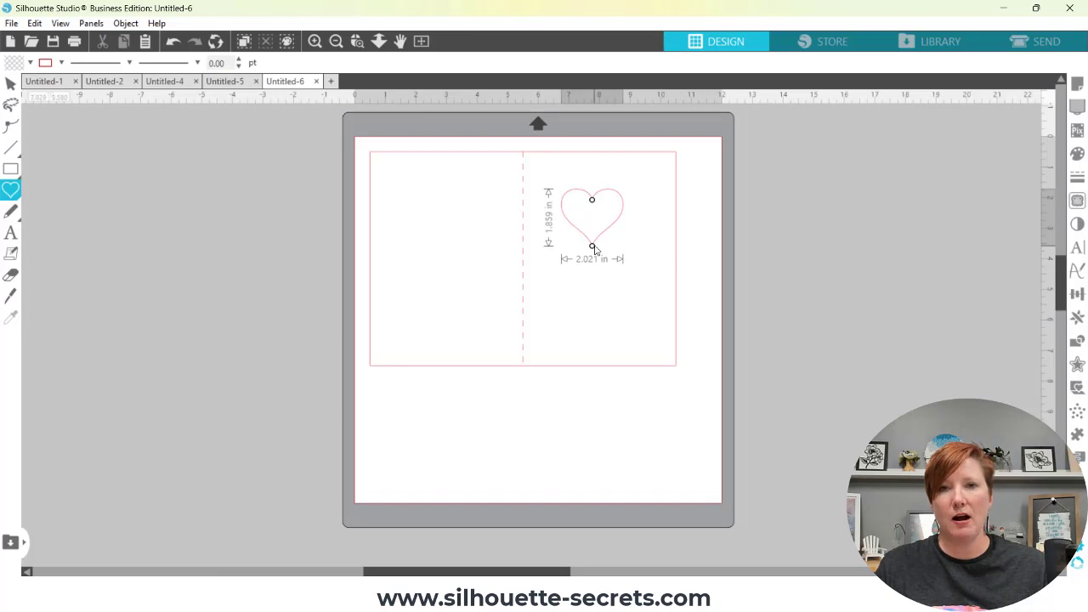
left_click_drag(594, 248, 594, 250)
right_click(596, 246)
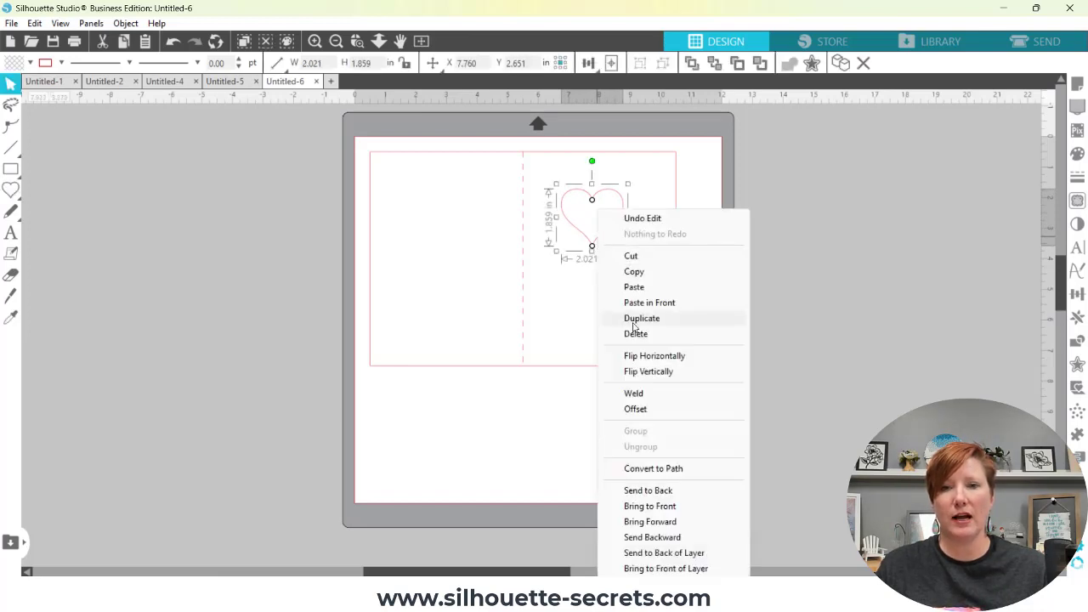
left_click(644, 469)
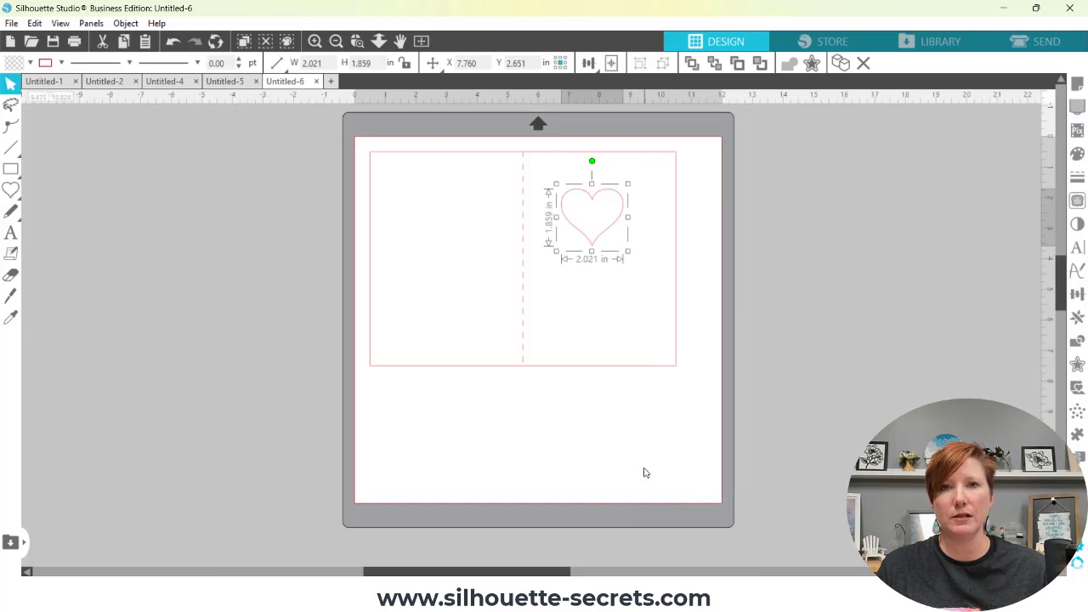
Step: Add a point on the heart's lower-right edge and adjust its handles to bend that edge inward
double_click(605, 238)
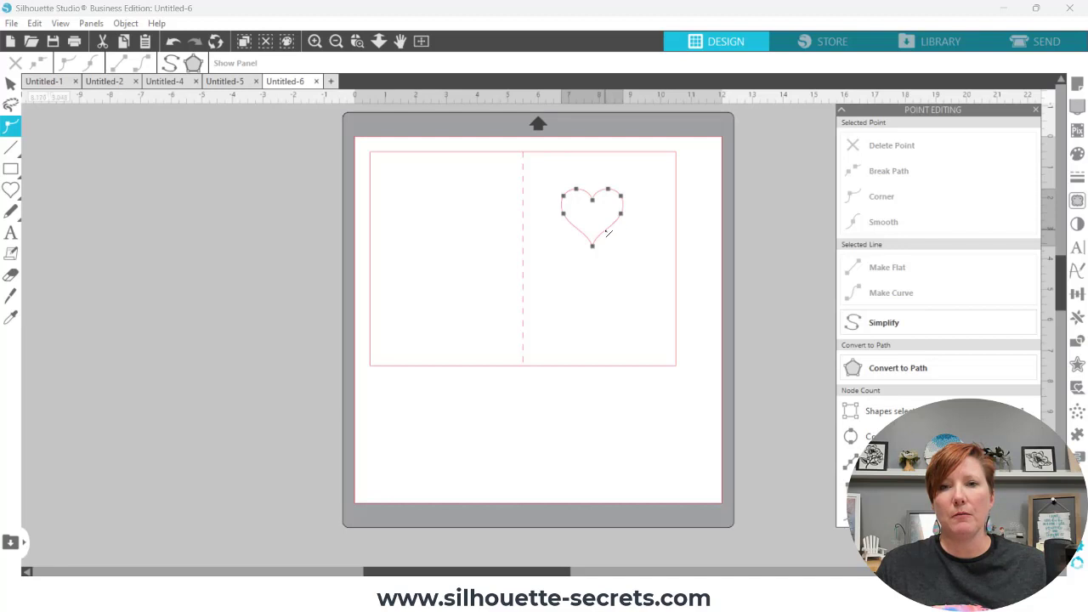
left_click(605, 225)
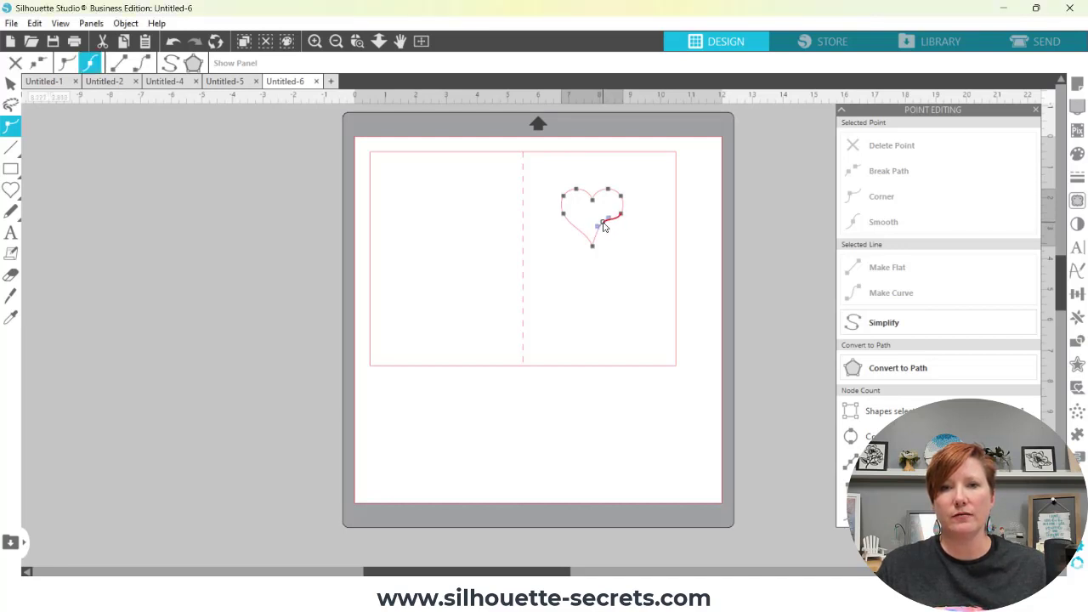
left_click(604, 224)
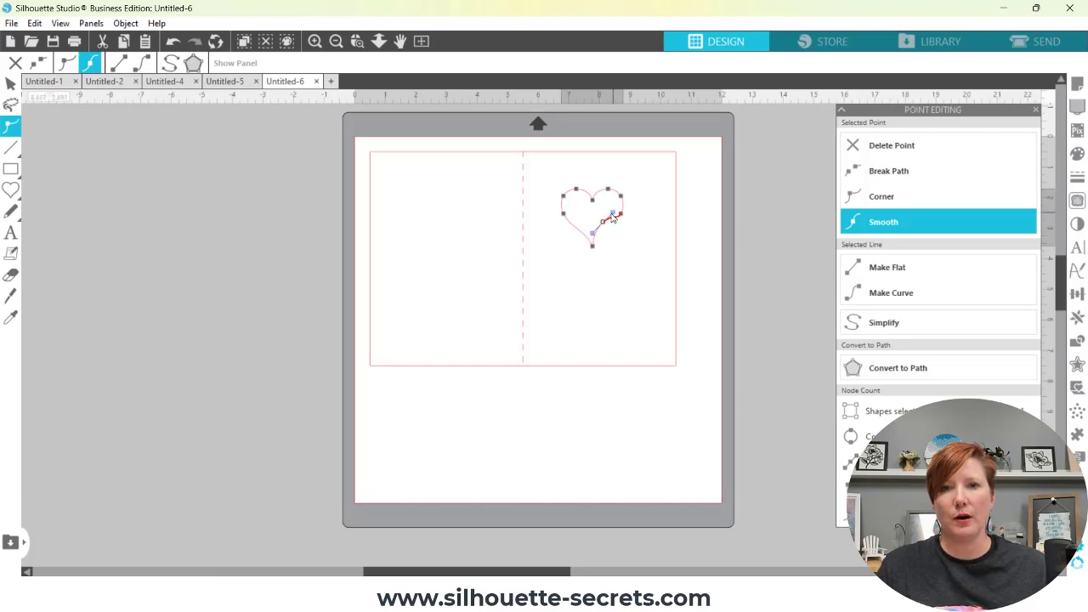
left_click(624, 245)
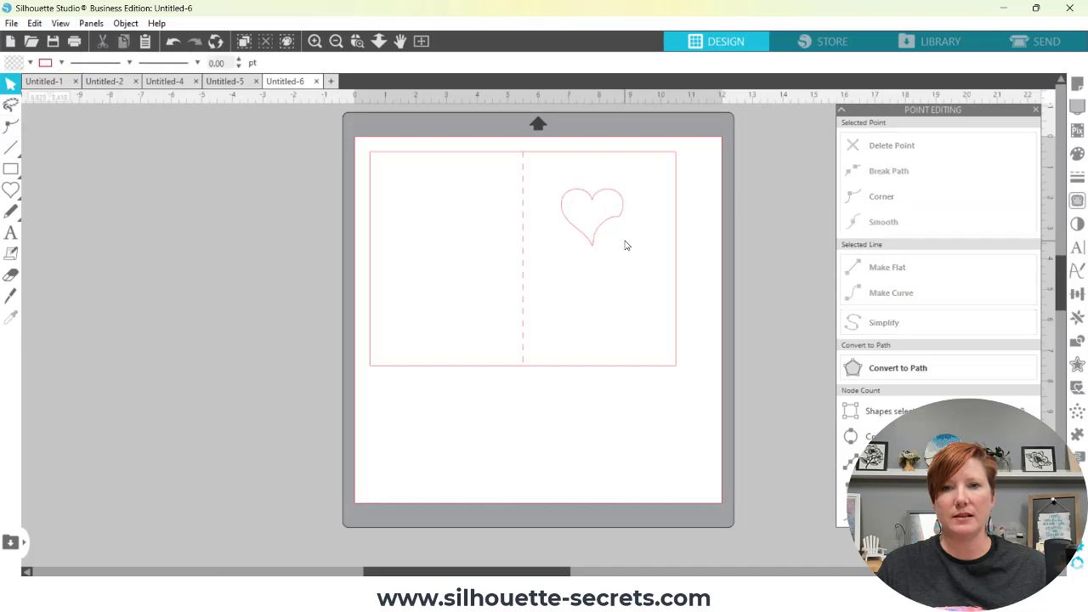
left_click(604, 228)
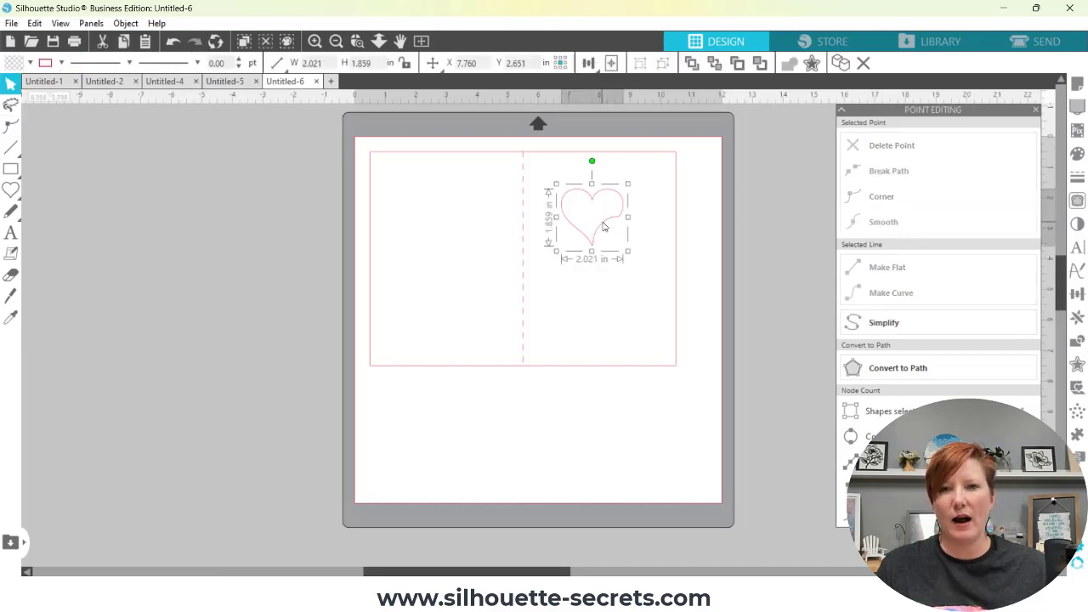
left_click(604, 228)
left_click(604, 229)
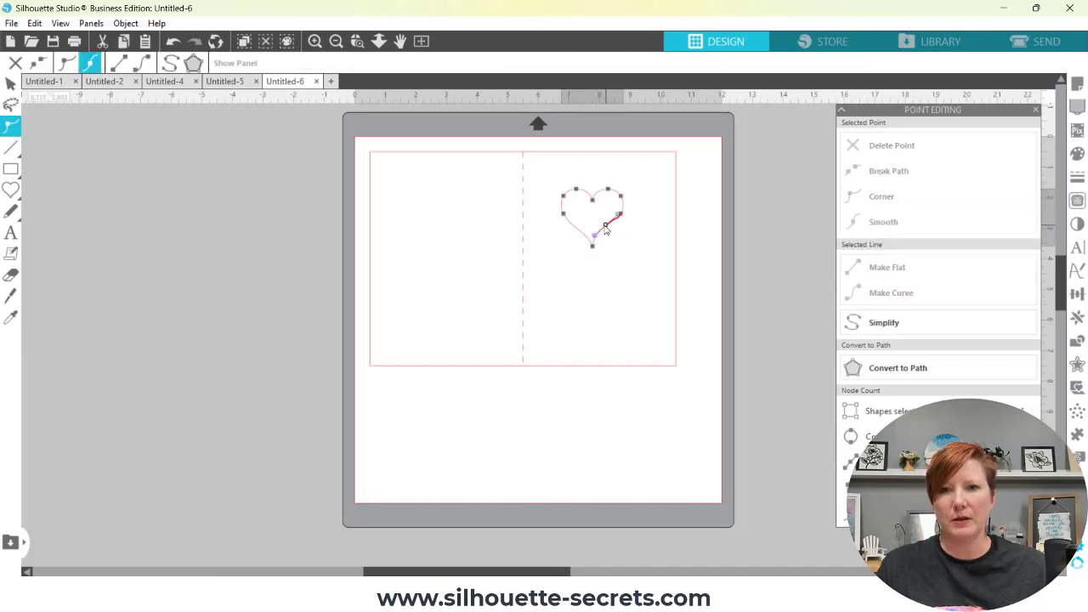
left_click(618, 215)
left_click(628, 221)
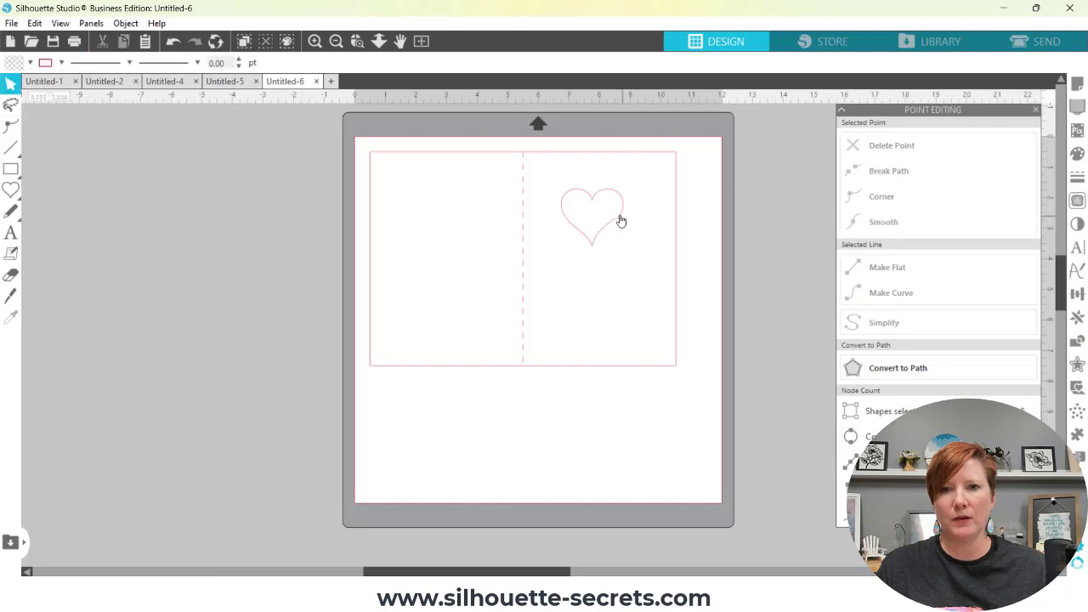
Step: Reshape the curve at the point where the heart's right lobe meets its lower edge to make it rounder
left_click(619, 219)
left_click(624, 218)
left_click(622, 216)
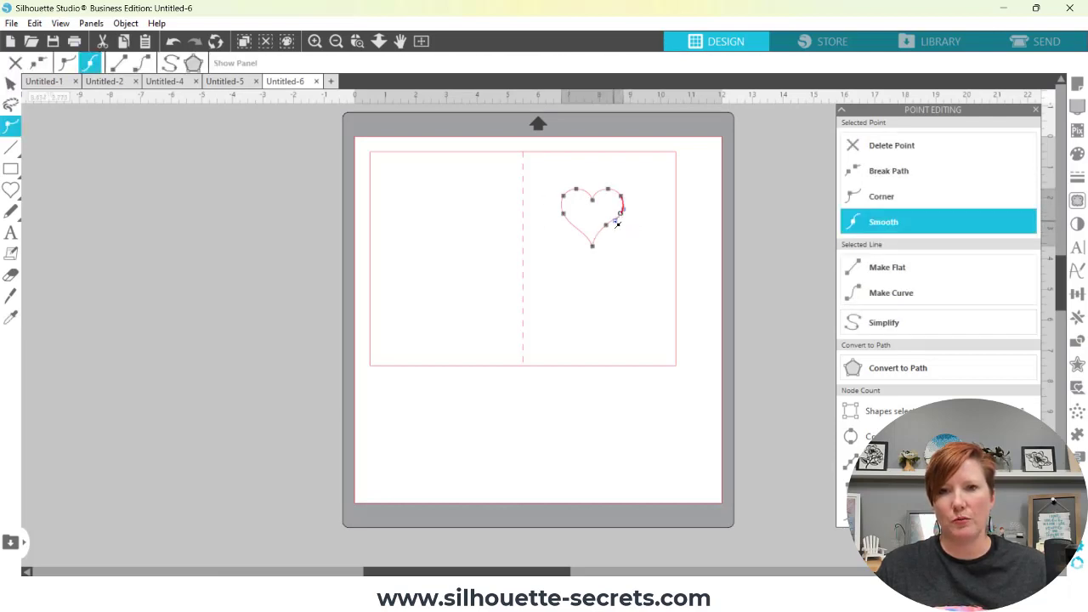
left_click(636, 233)
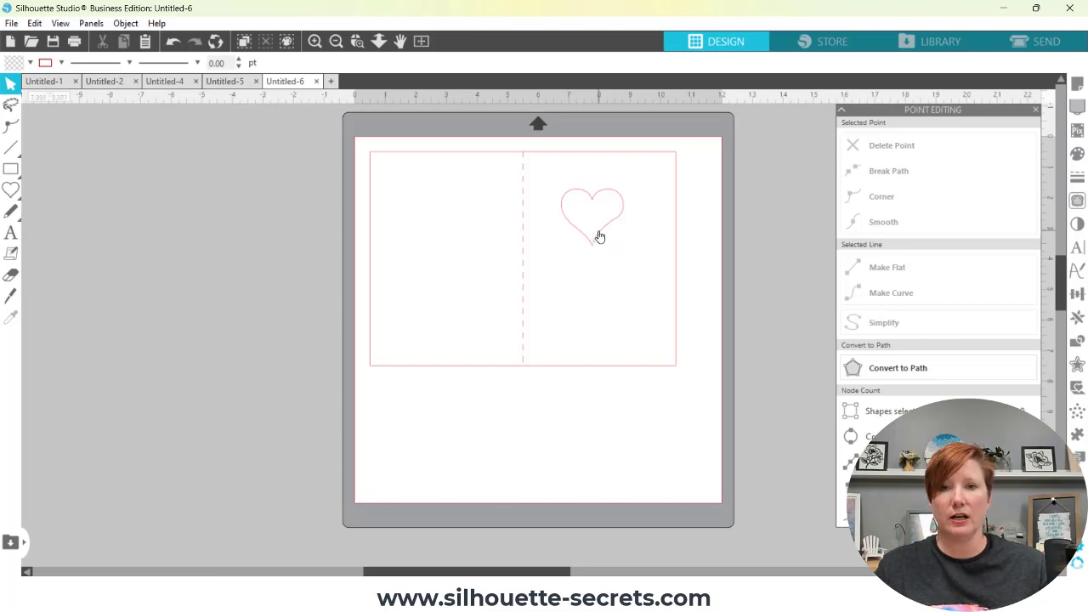
Step: Arrange the heart at about 1.38 in wide with a tilted 0.76 in copy in the card's upper-right corner, and duplicate the pair below
left_click(598, 238)
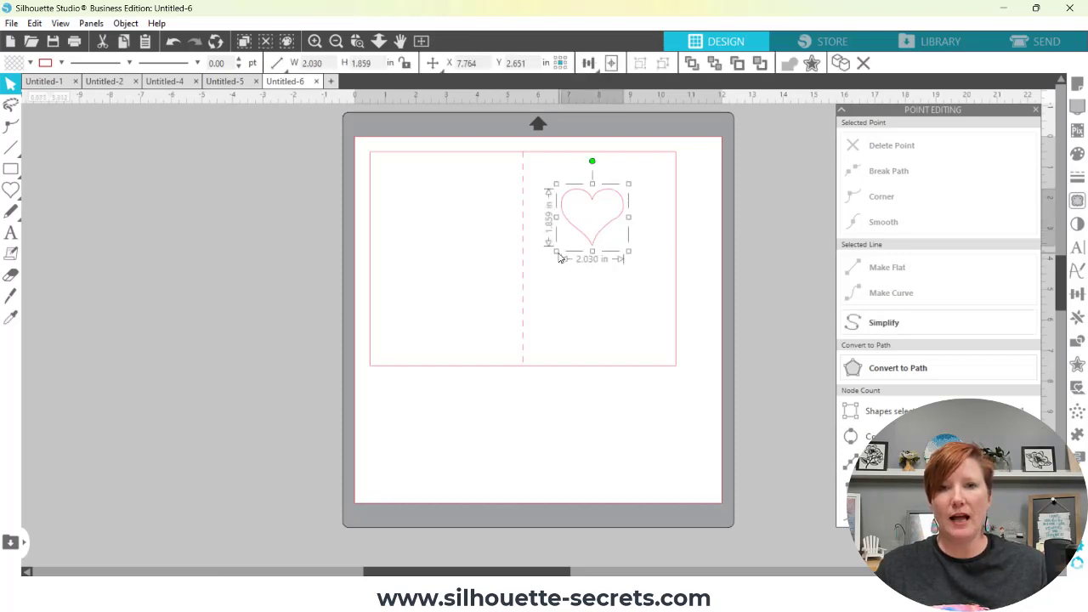
left_click_drag(559, 257, 656, 208)
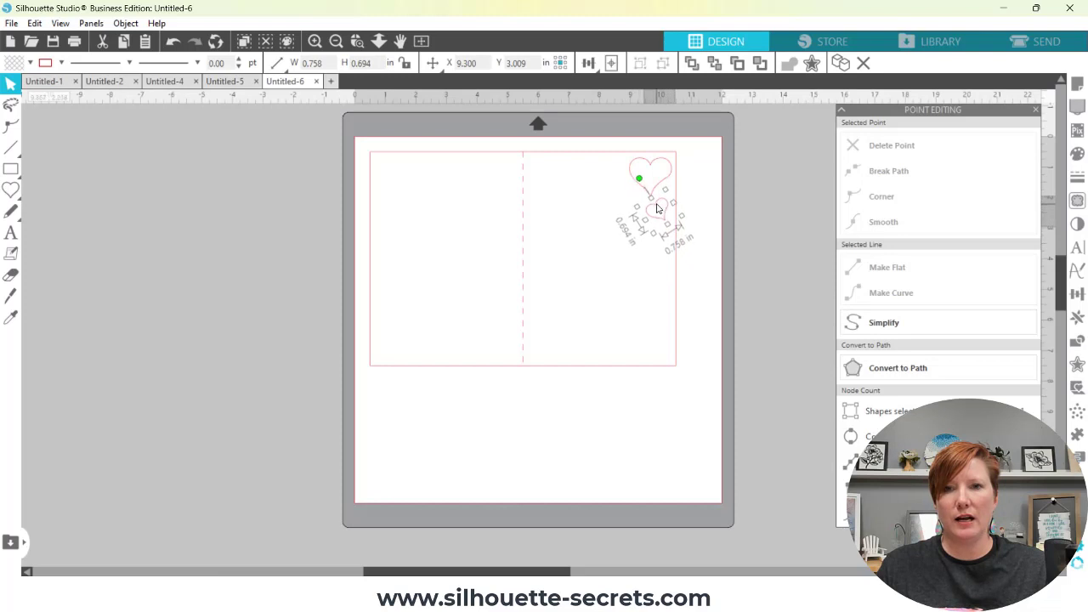
left_click_drag(612, 168, 655, 276)
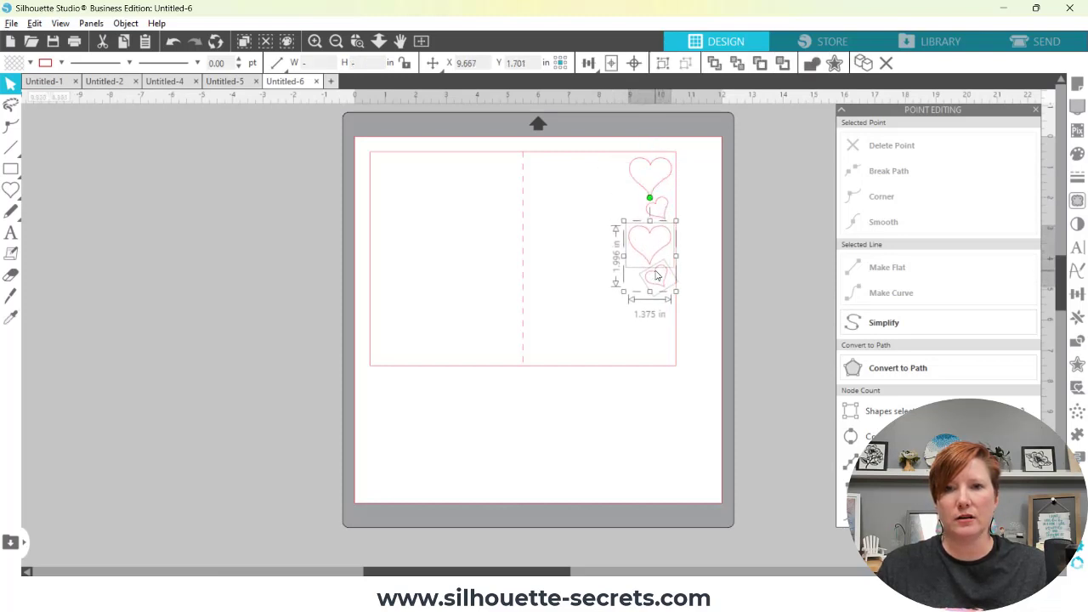
left_click(666, 291)
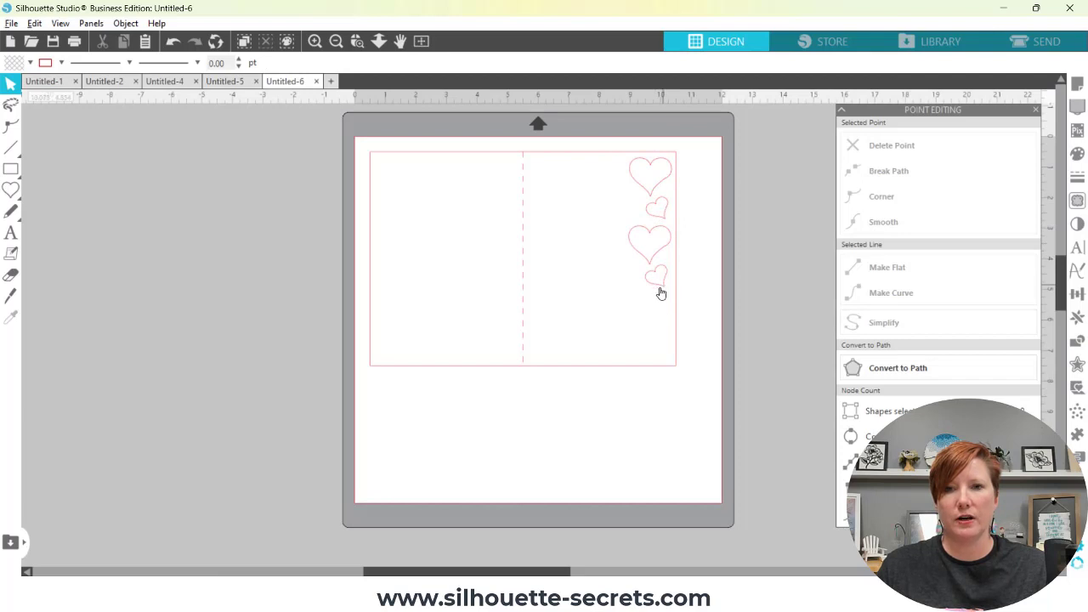
Step: Place a copy of the small tilted heart to the left of the upper small heart and flip it horizontally
left_click_drag(661, 292, 629, 210)
right_click(629, 206)
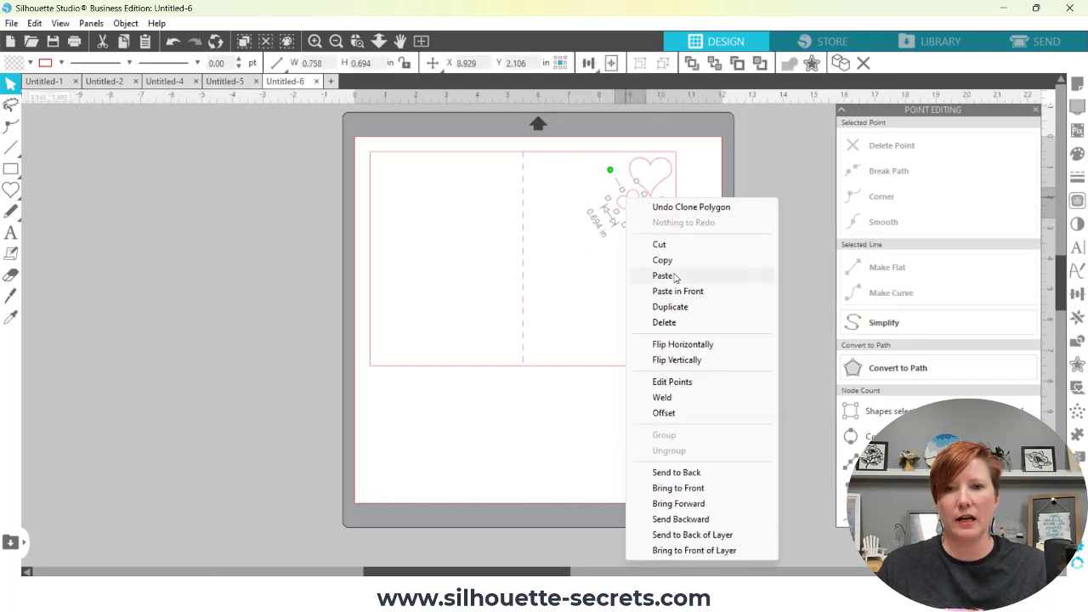
left_click(687, 347)
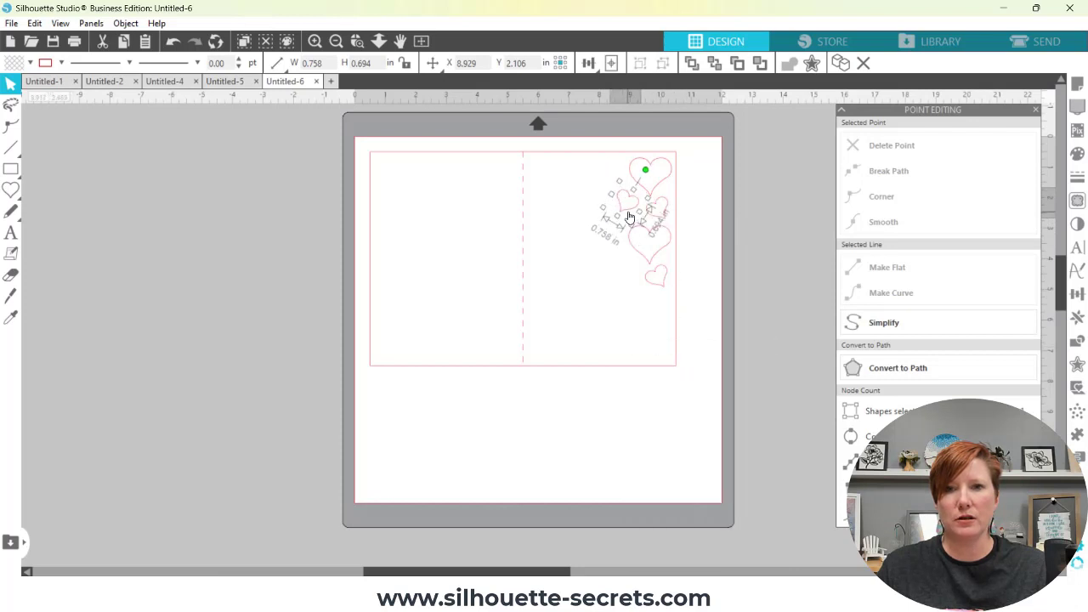
left_click_drag(629, 217, 635, 214)
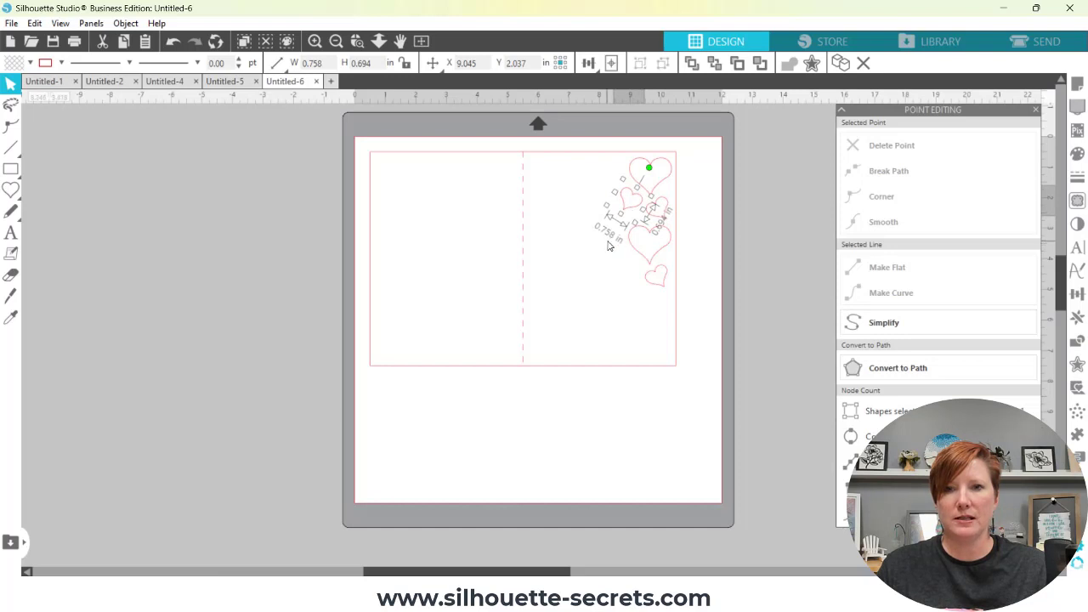
Step: Delete the lower duplicate pair of hearts and copy the three-heart cluster twice down the card's right edge
left_click(668, 285)
key("Delete")
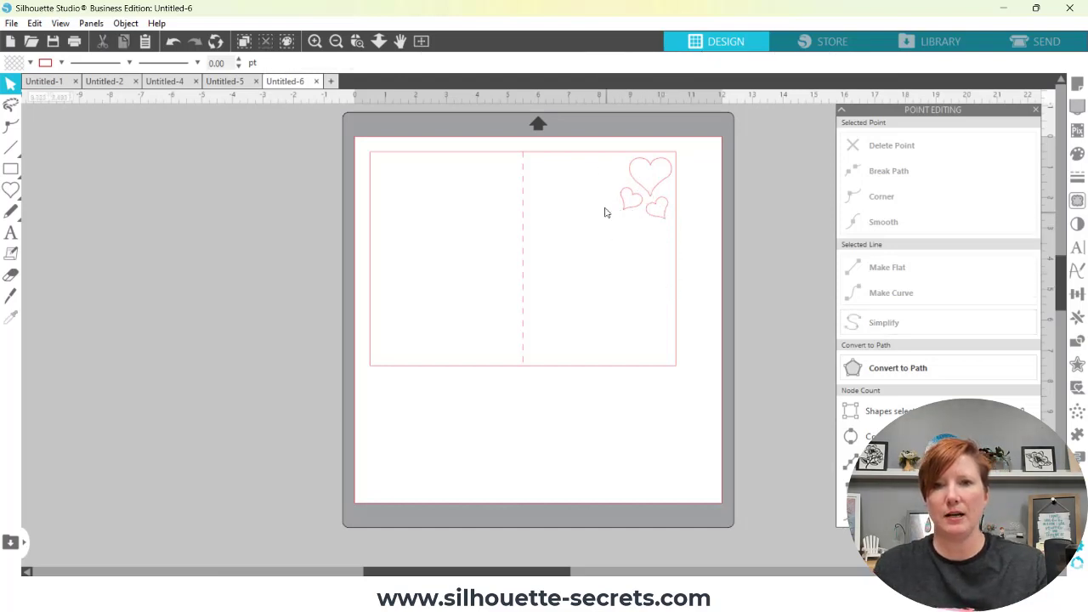
left_click_drag(606, 213, 649, 327)
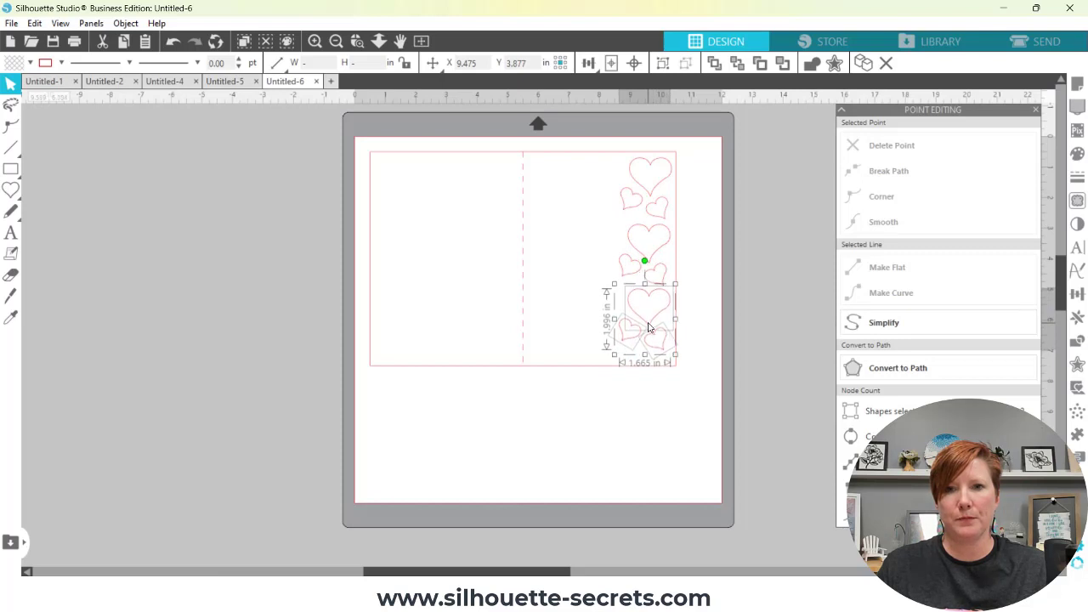
left_click(710, 234)
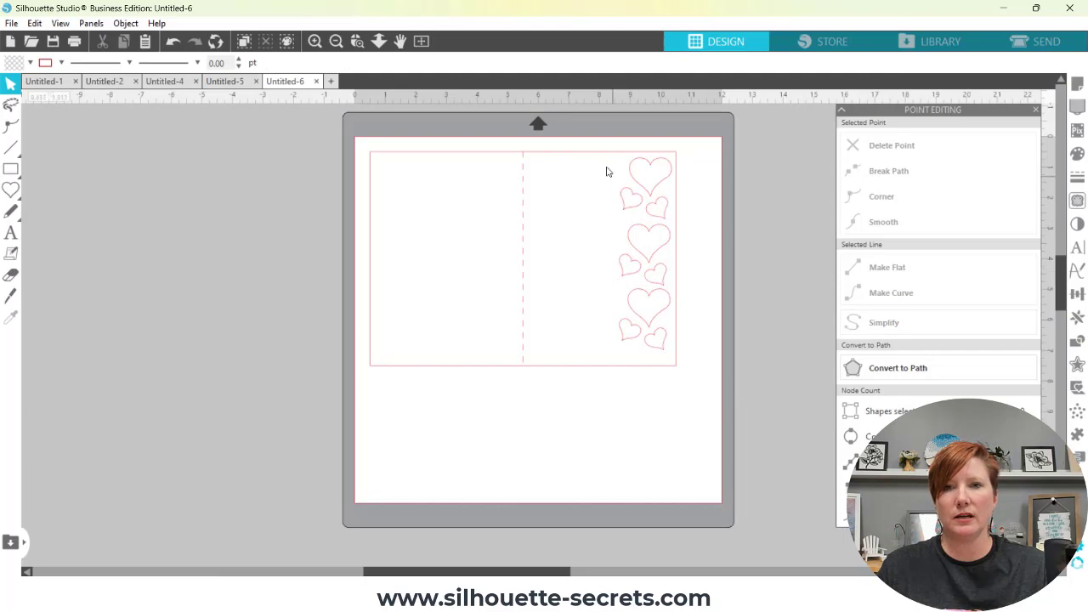
Step: Group the hearts of each of the three clusters into separate groups
left_click(655, 210)
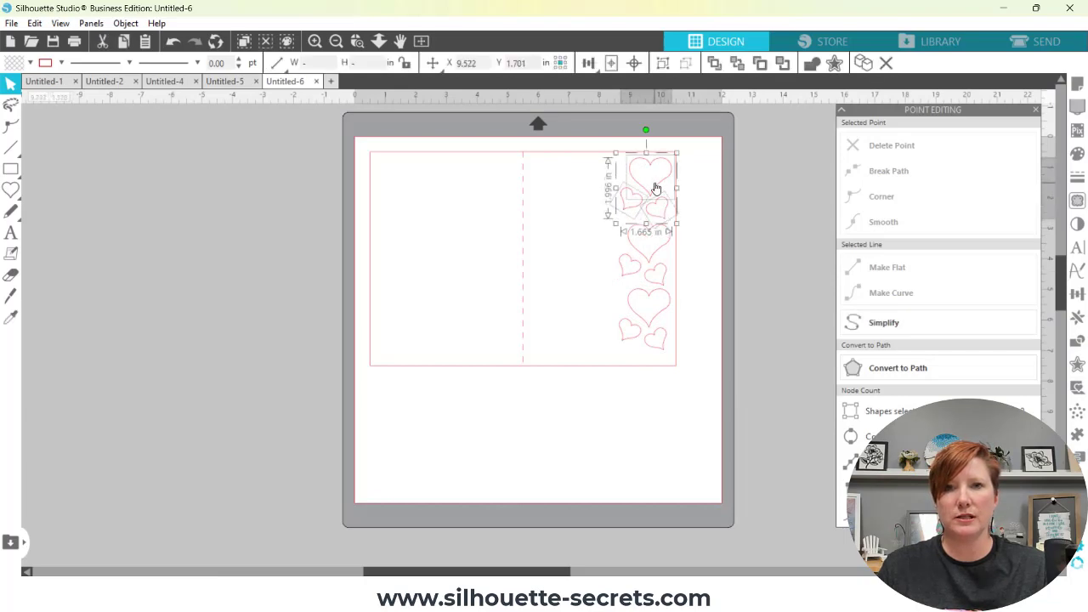
right_click(653, 197)
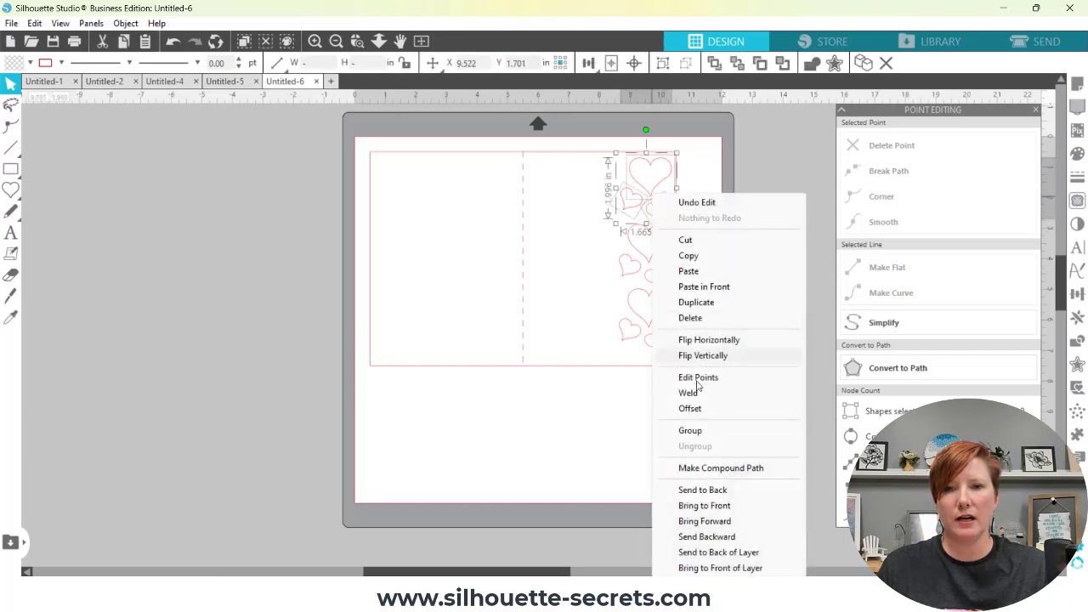
left_click(691, 432)
left_click_drag(658, 207, 657, 273)
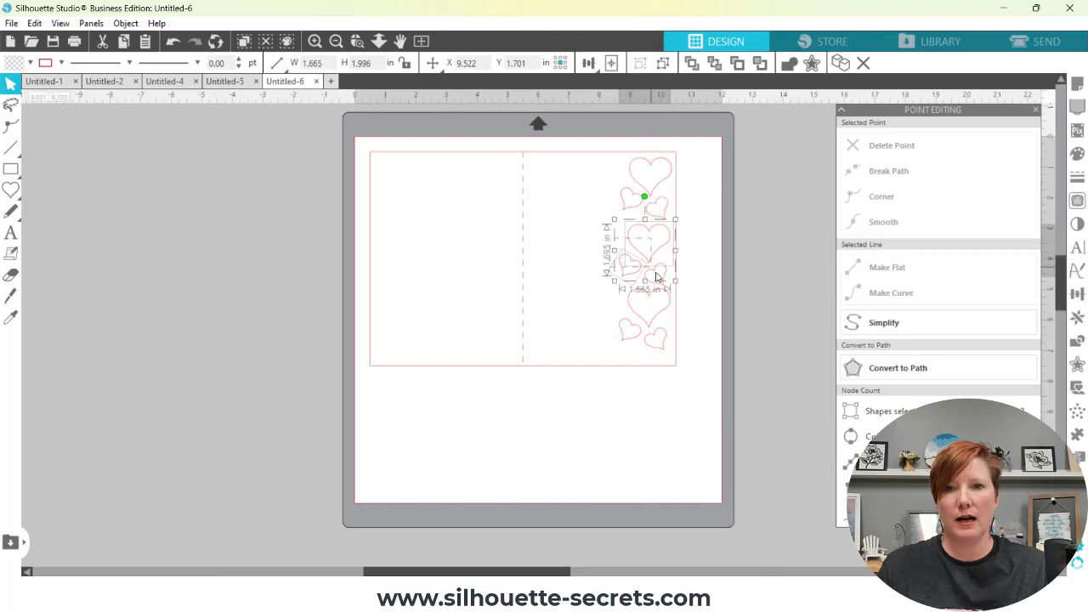
right_click(657, 273)
left_click(692, 426)
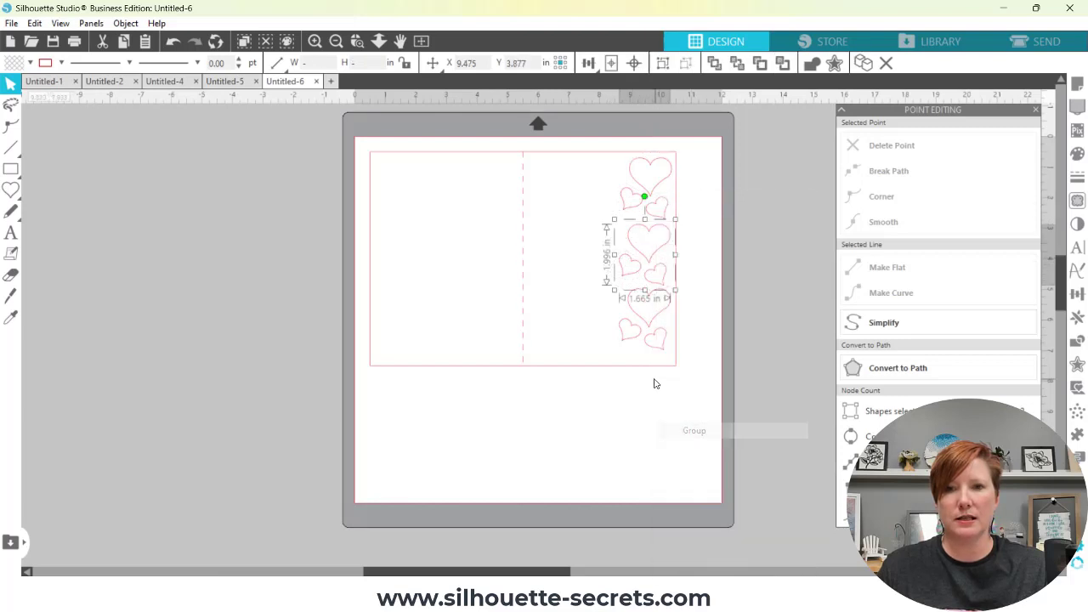
left_click(644, 334)
right_click(668, 340)
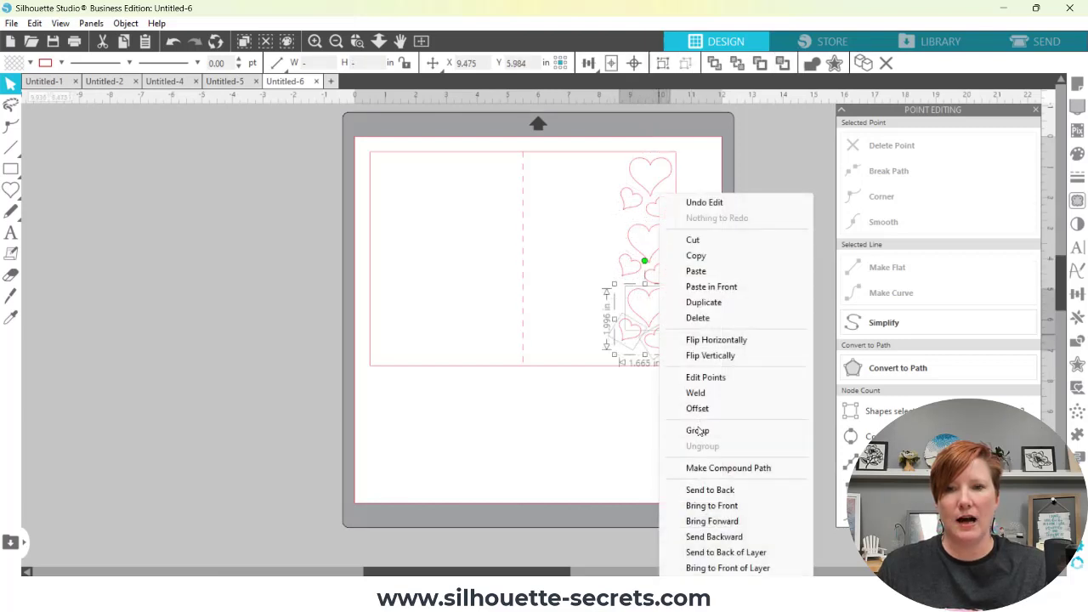
left_click(676, 424)
Step: Align the three heart clusters on their horizontal centers
left_click_drag(598, 169, 656, 315)
left_click(588, 65)
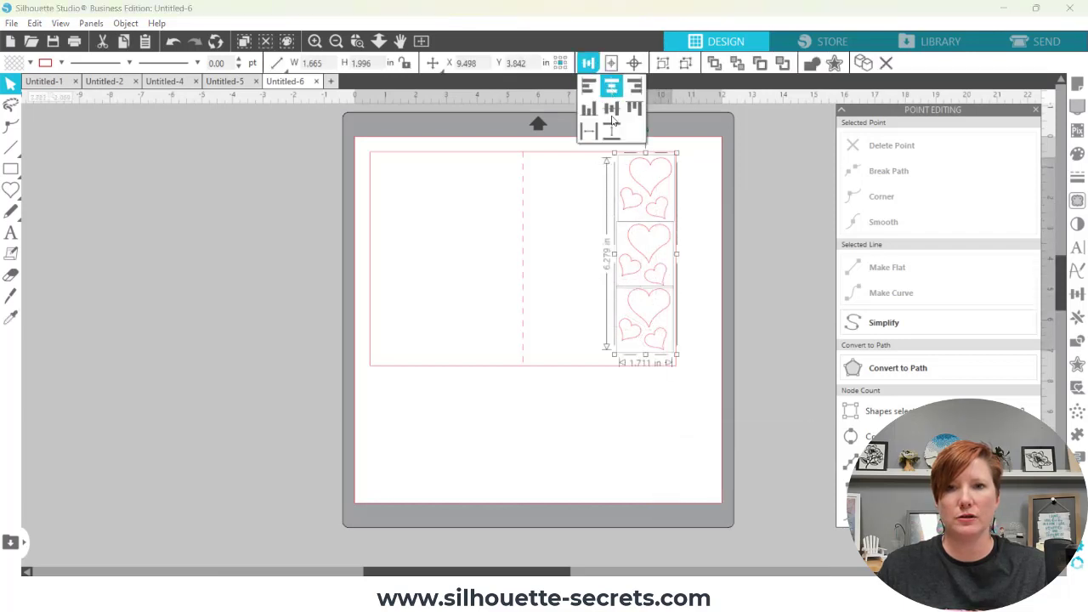
left_click(610, 83)
left_click(704, 227)
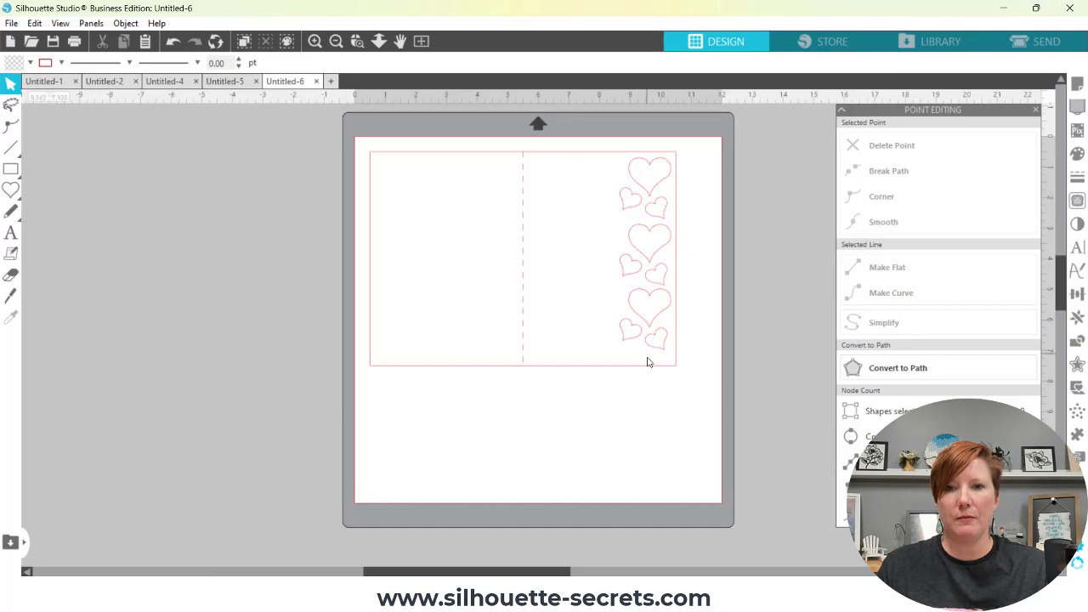
Step: Group the three heart clusters into a single border
left_click(656, 259)
left_click(668, 349, "shift")
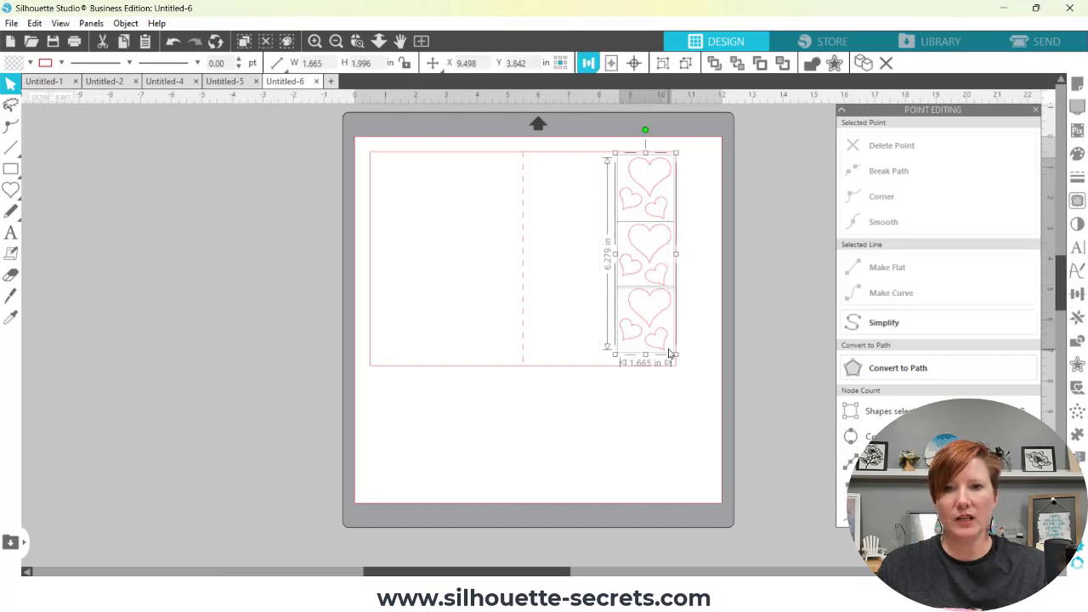
right_click(657, 248)
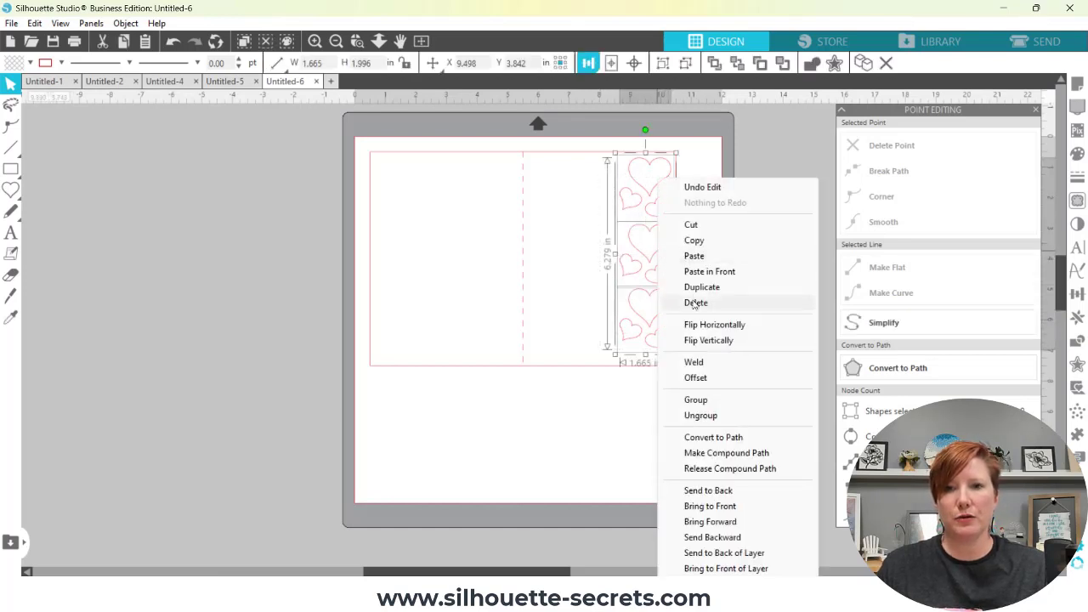
left_click(696, 399)
Step: Align the heart border, card outline and fold line on their vertical middle
key("ctrl+a")
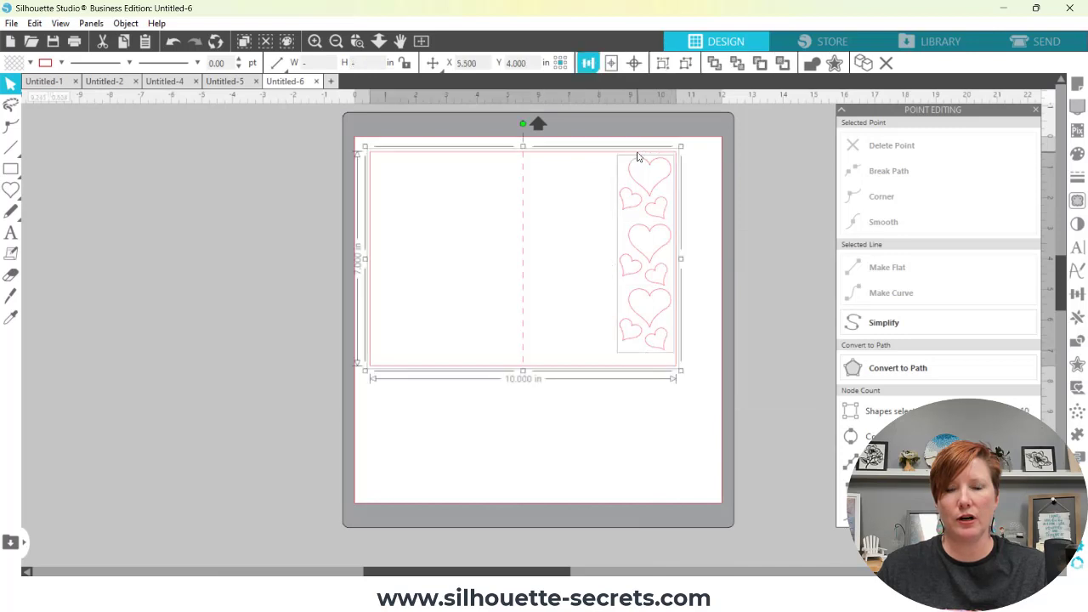
left_click(595, 73)
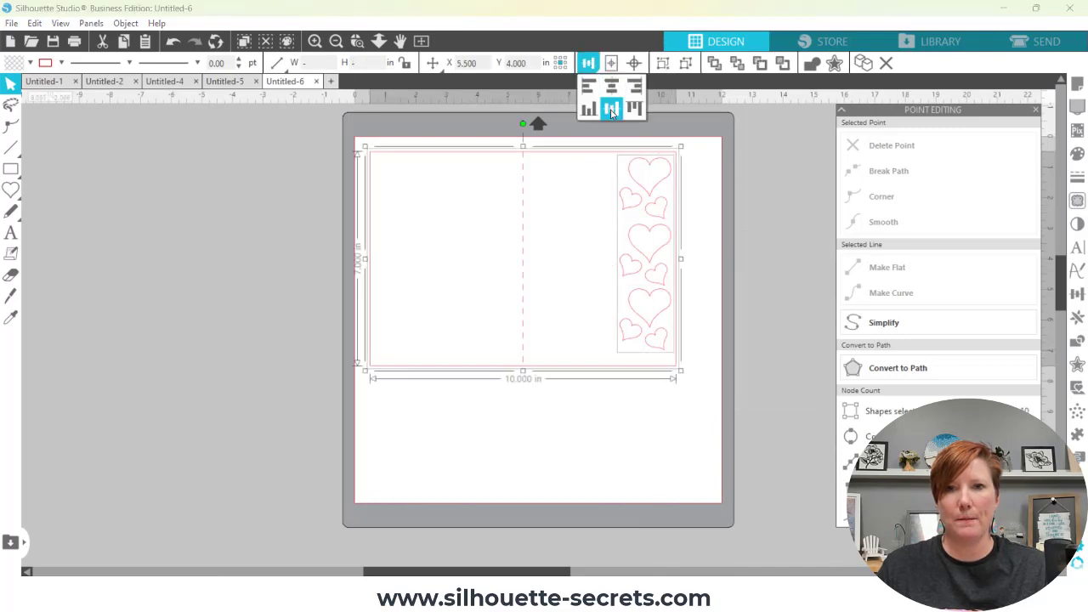
left_click(610, 109)
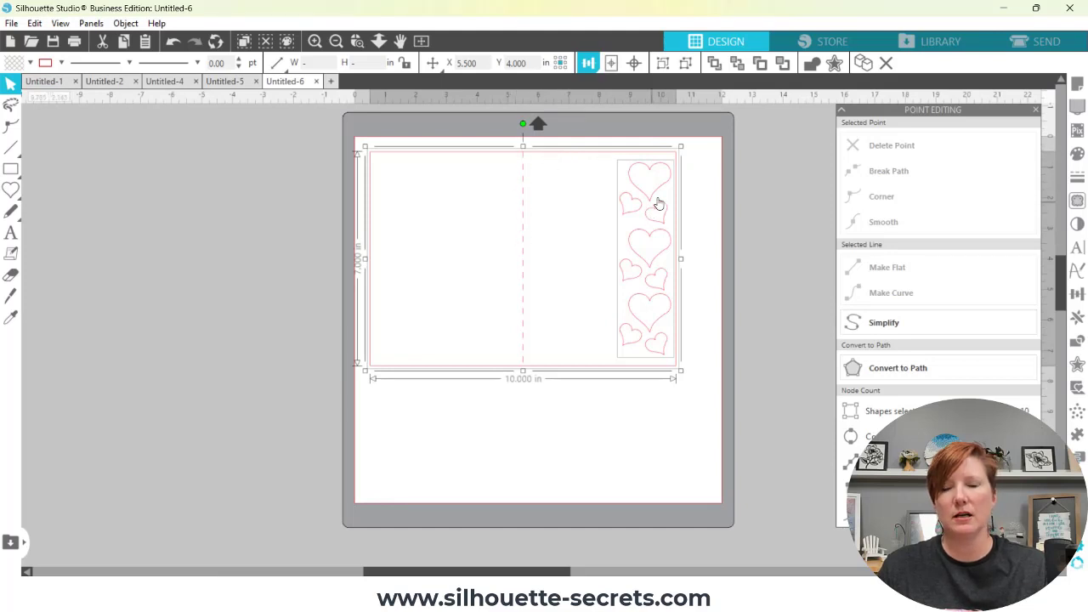
left_click(711, 193)
Step: Offset the grouped heart border outward by 0.165 in with rounded corners
left_click(651, 203)
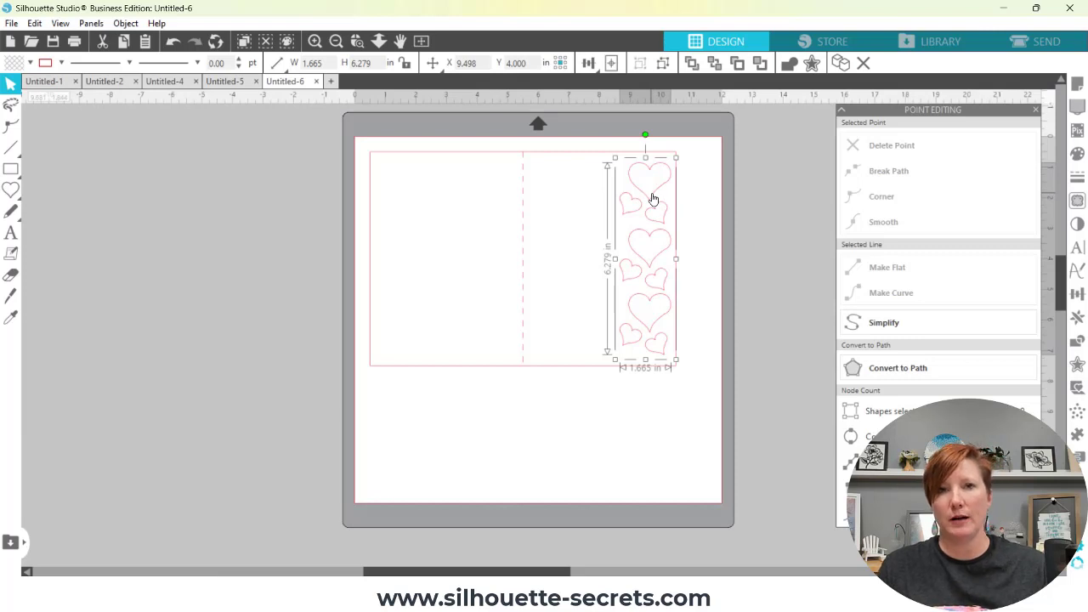
left_click(1078, 366)
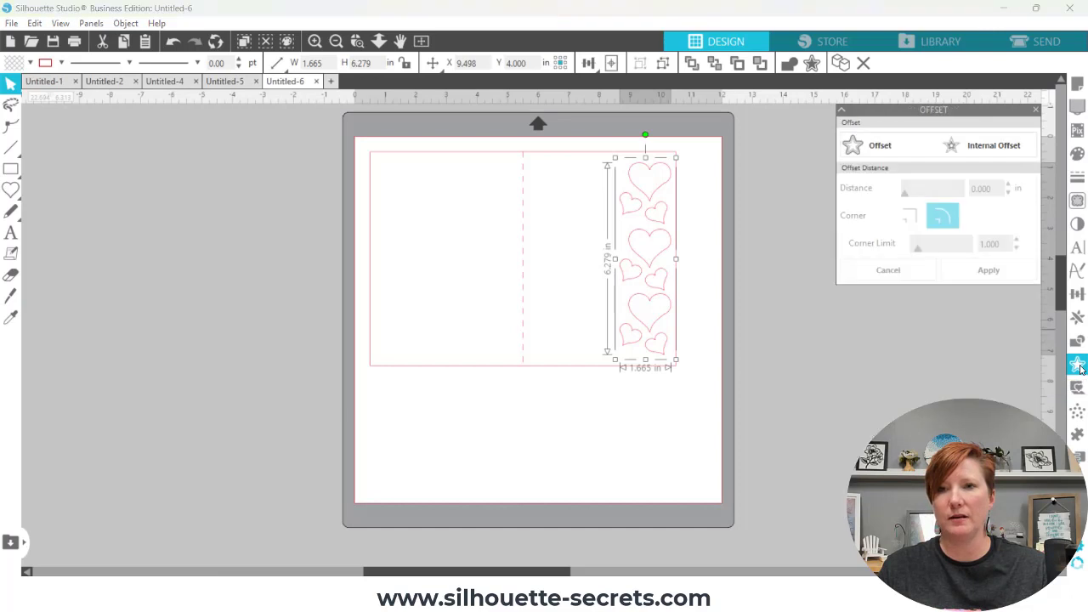
left_click(866, 151)
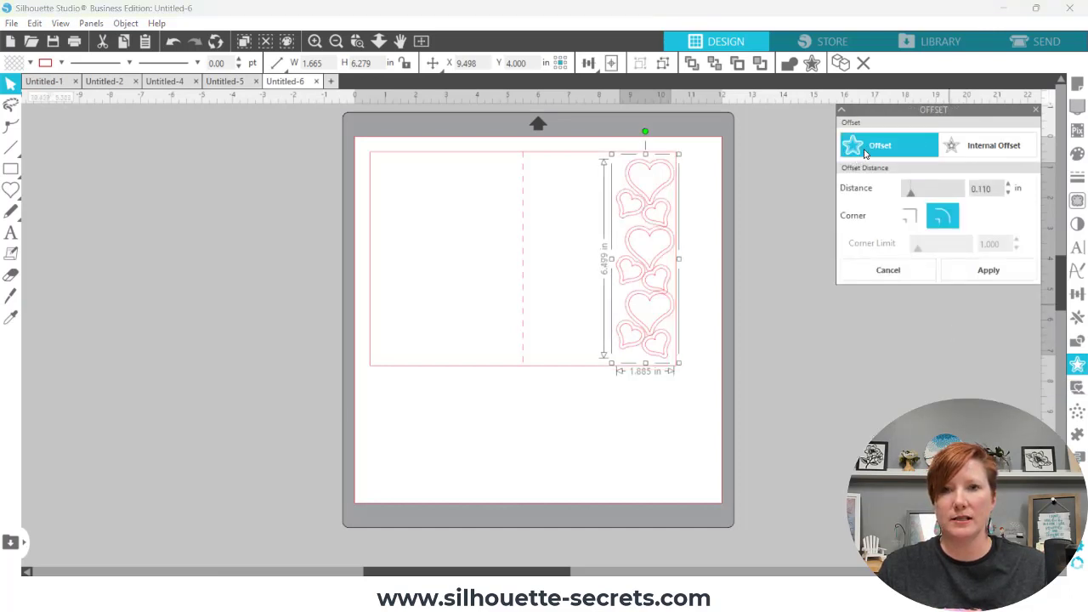
left_click(1010, 185)
left_click(1011, 186)
left_click(1010, 185)
left_click(1010, 185)
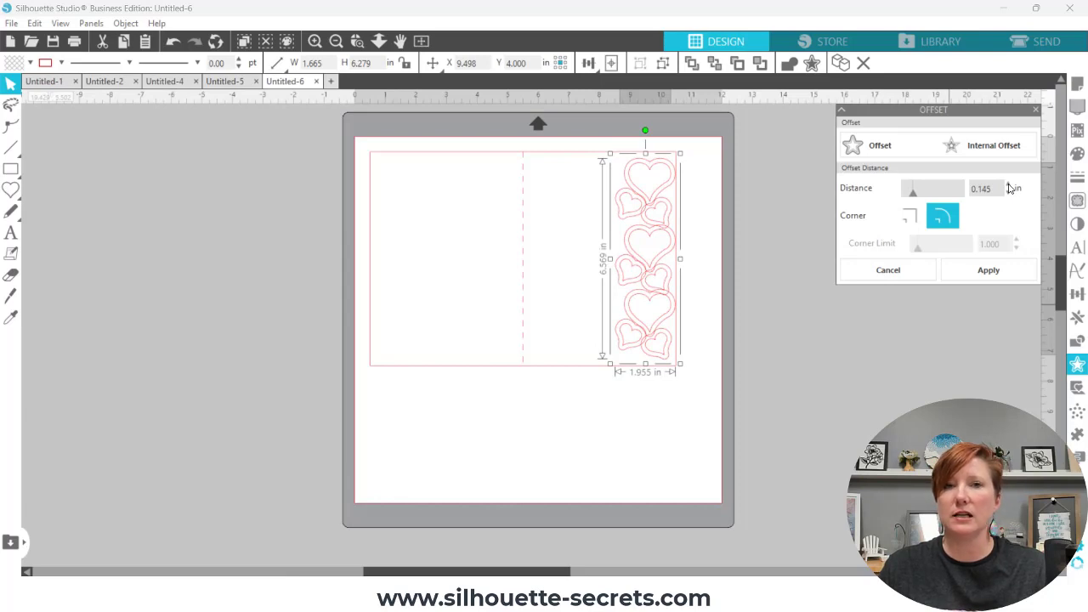
left_click(1010, 186)
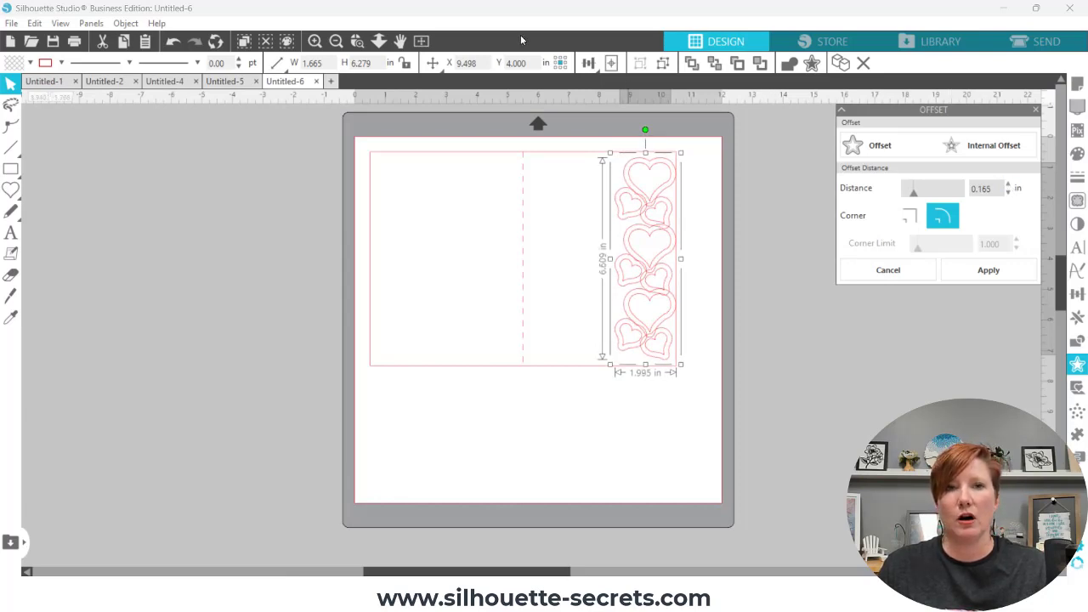
left_click(357, 41)
left_click_drag(371, 150, 748, 406)
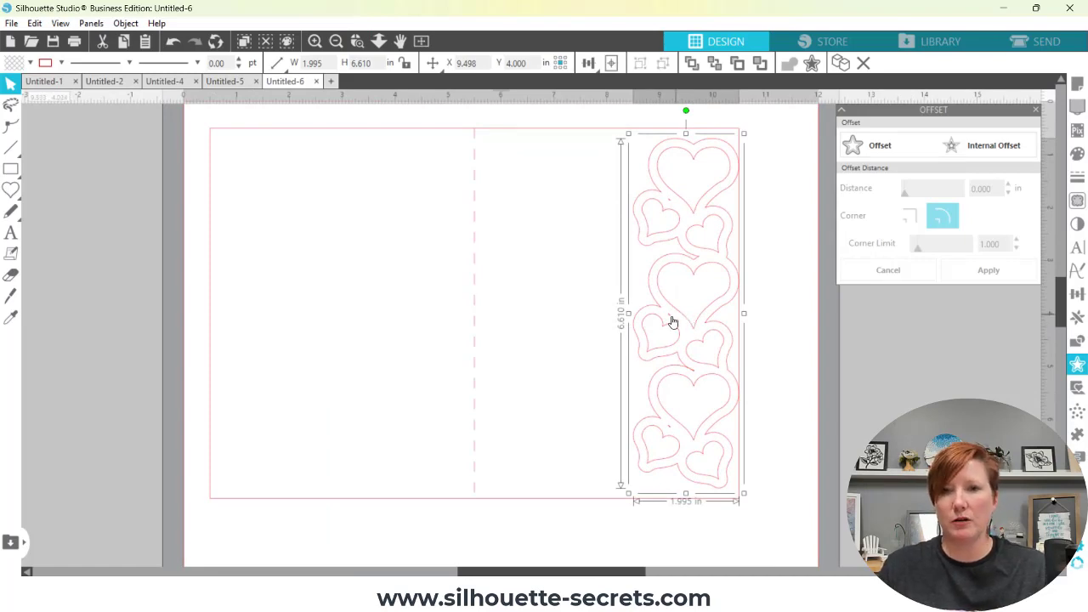
left_click(790, 278)
left_click(618, 133)
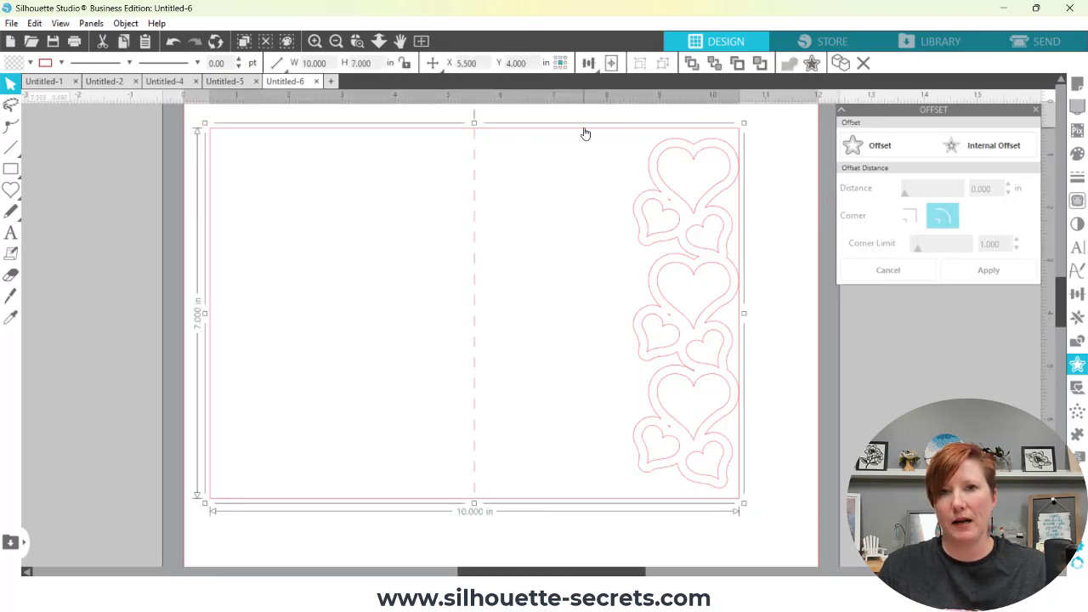
left_click(654, 155, "shift")
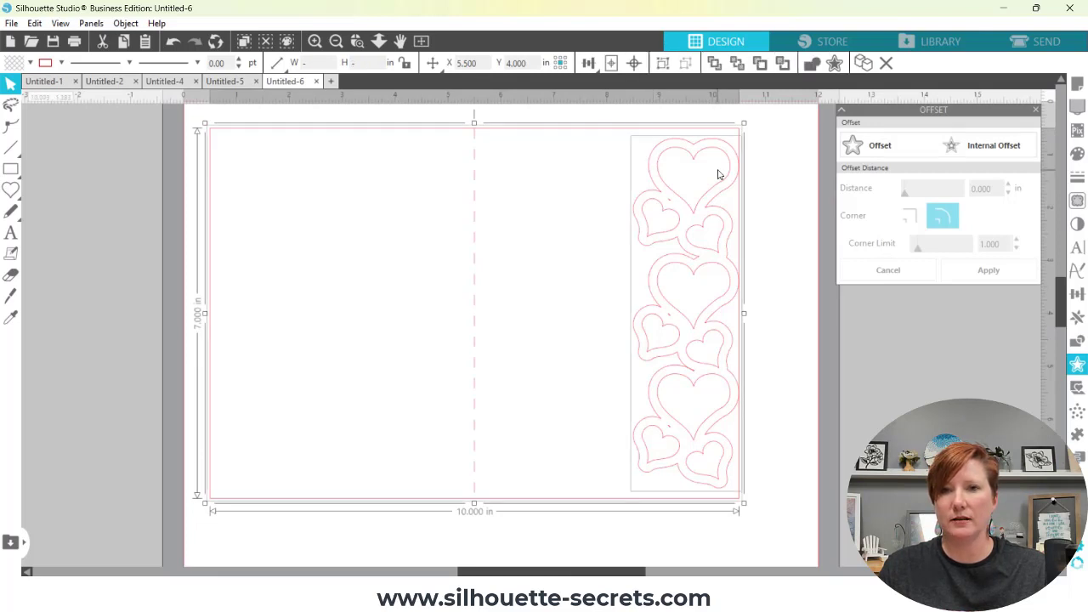
left_click(776, 187)
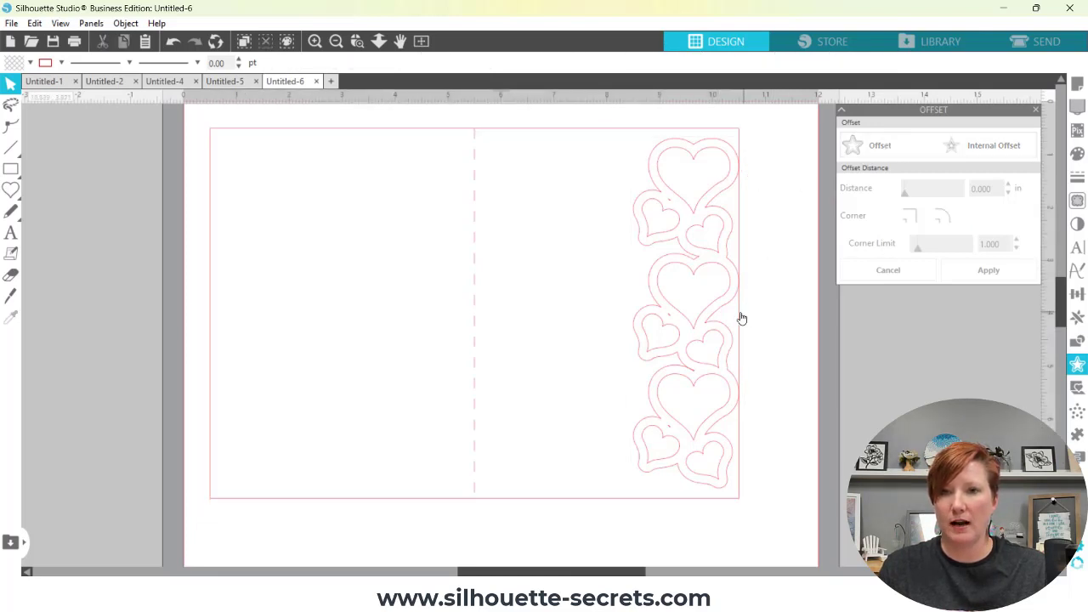
Step: Release the offset outline's compound path and delete the three tiny stray pieces inside it
left_click(656, 311)
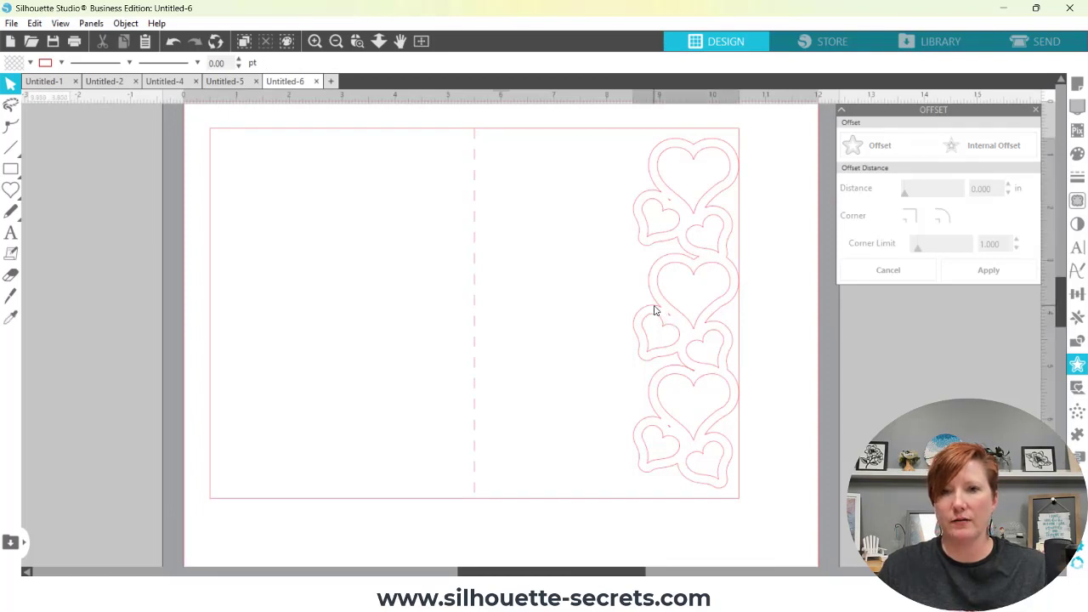
right_click(669, 319)
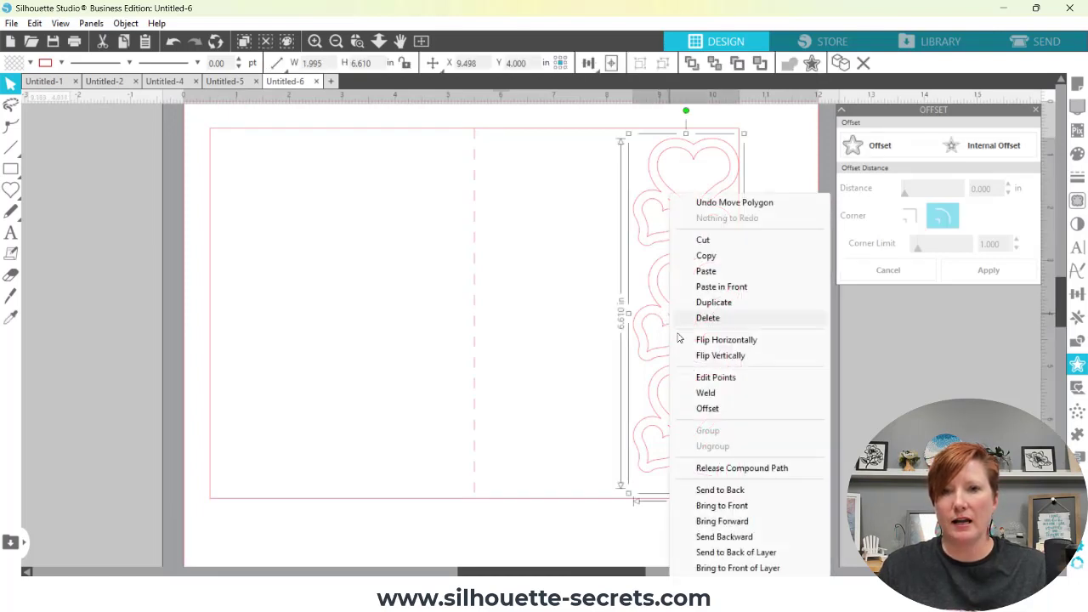
left_click(729, 469)
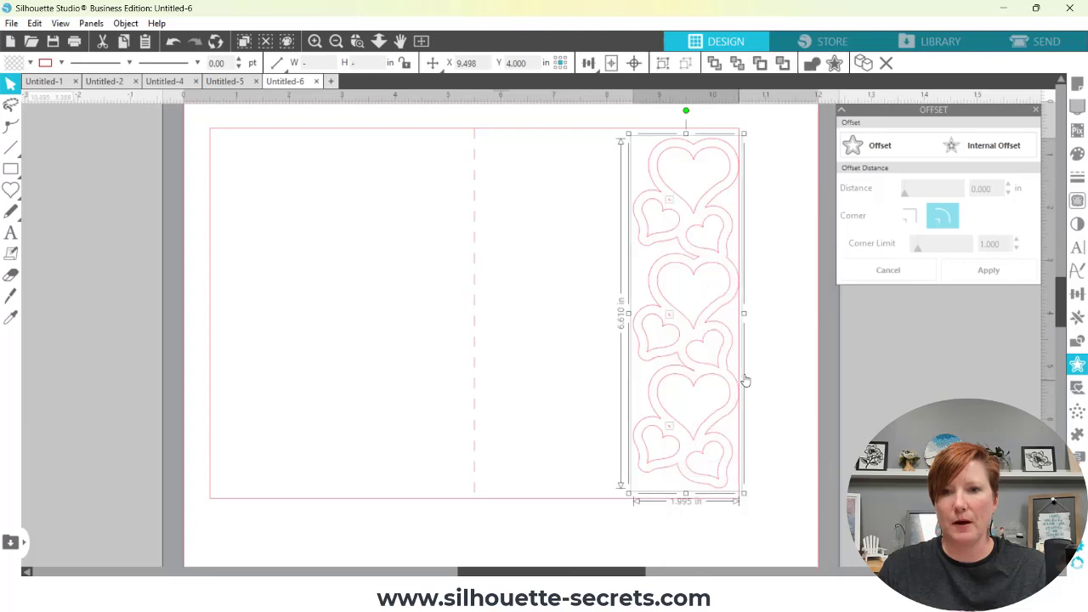
left_click(709, 420)
left_click(669, 435)
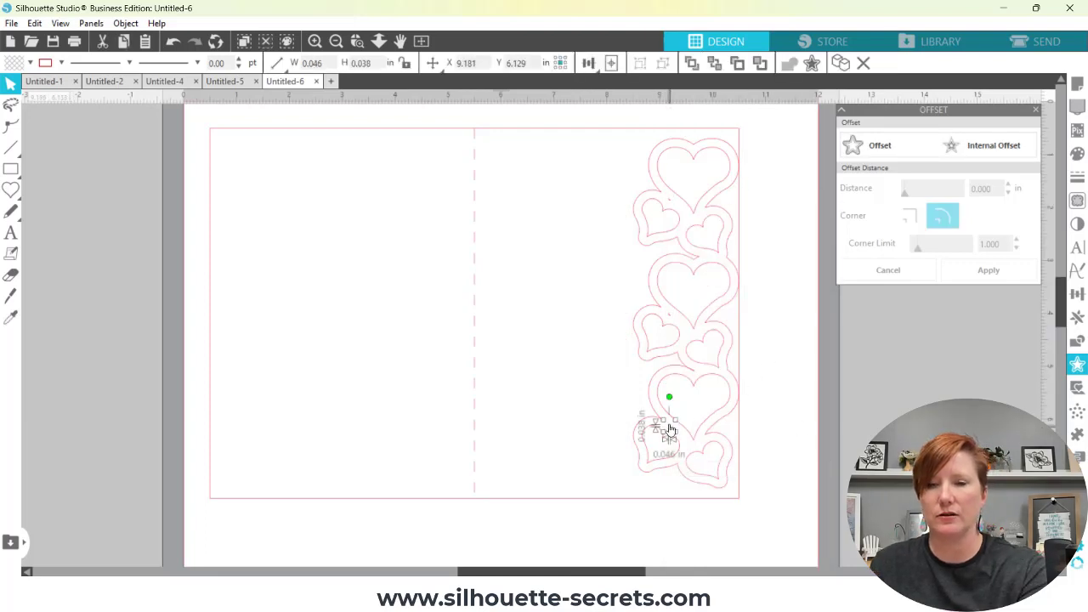
left_click(669, 336)
left_click(670, 319)
left_click(668, 255)
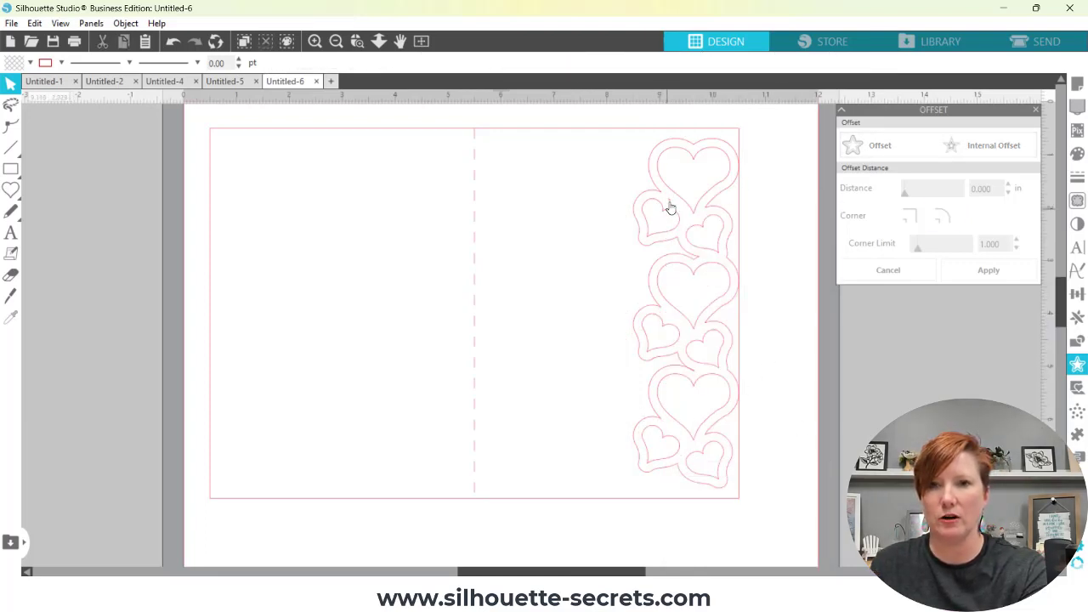
left_click(668, 209)
left_click(748, 238)
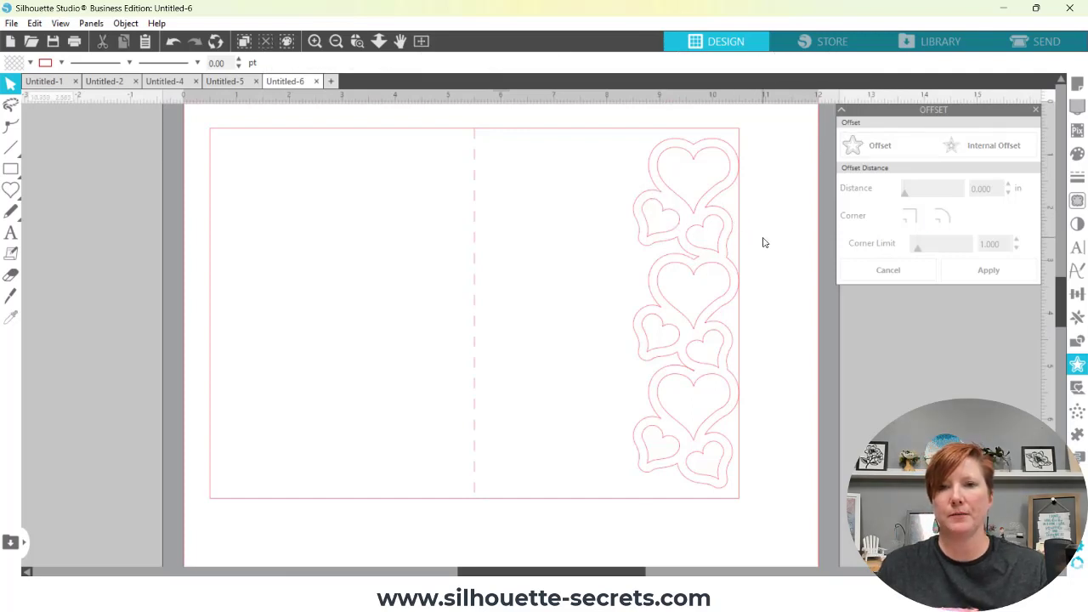
Step: Pull the card outline's right edge inward so it crosses the heart border, making the card about 9.22 in wide
left_click(739, 246)
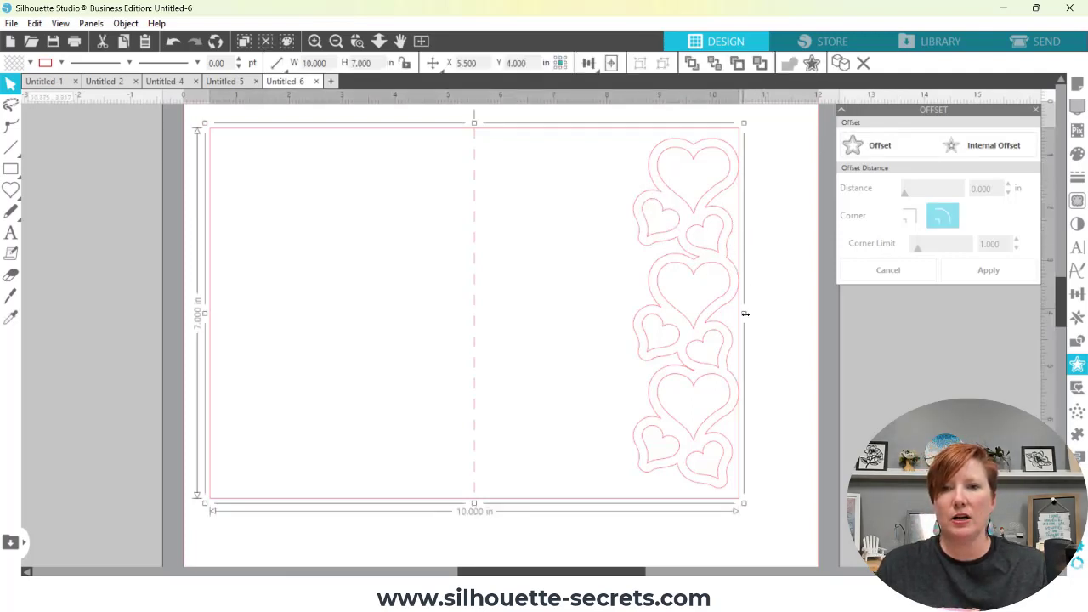
left_click_drag(745, 314, 705, 320)
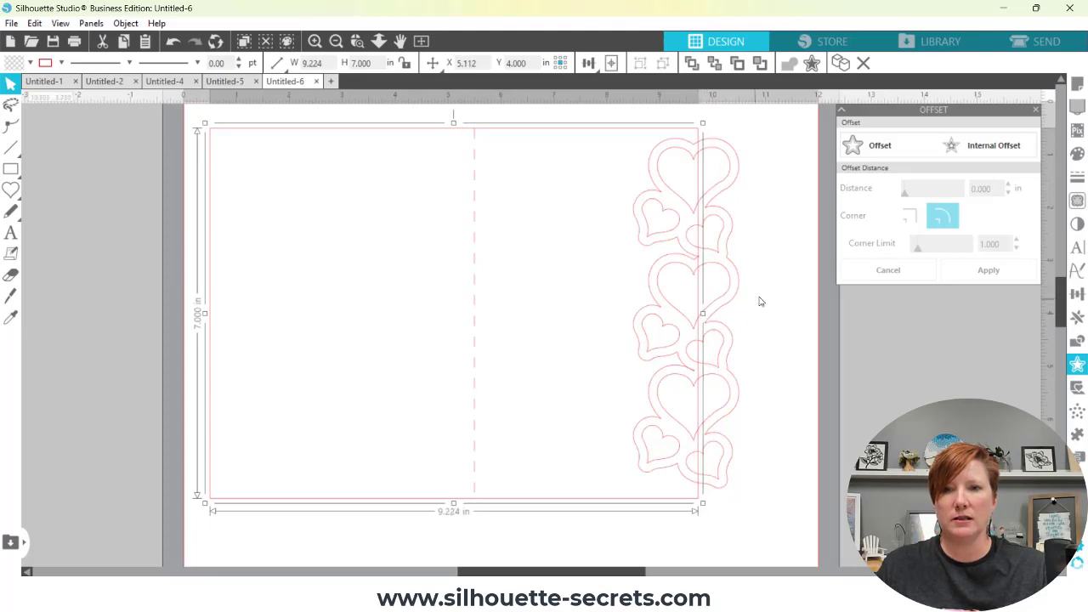
left_click(761, 302)
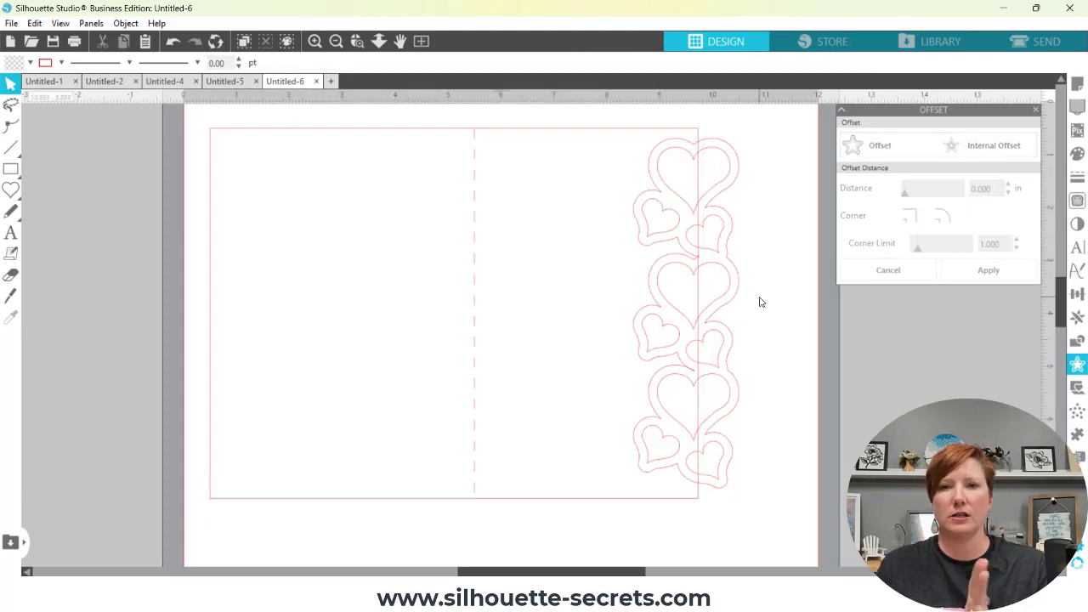
Step: Weld the card outline and the hearts' offset outline into one shape
left_click(633, 129)
left_click(719, 144, "shift")
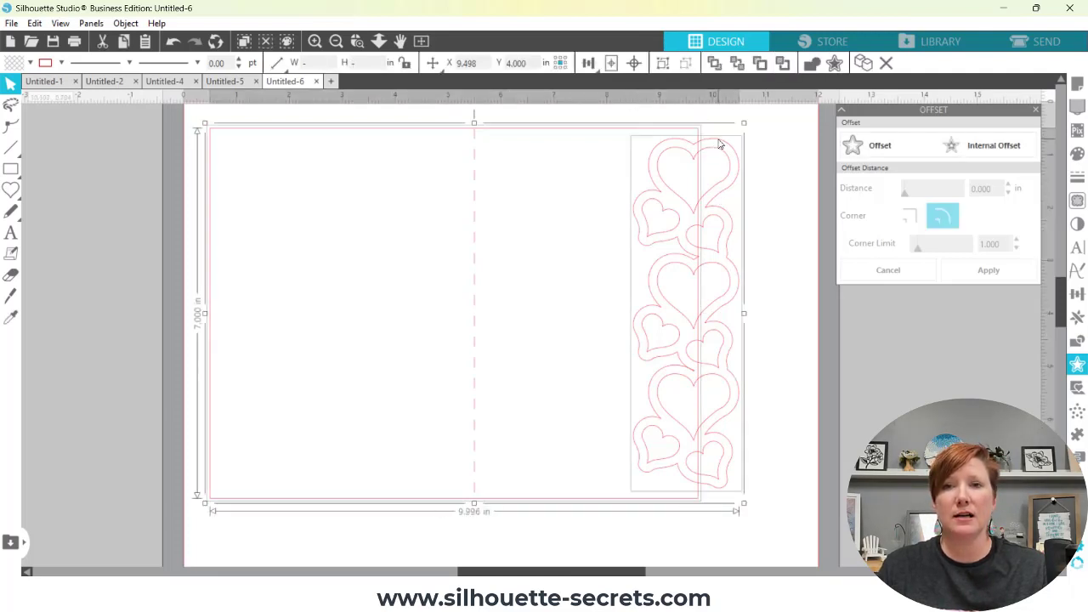
right_click(721, 145)
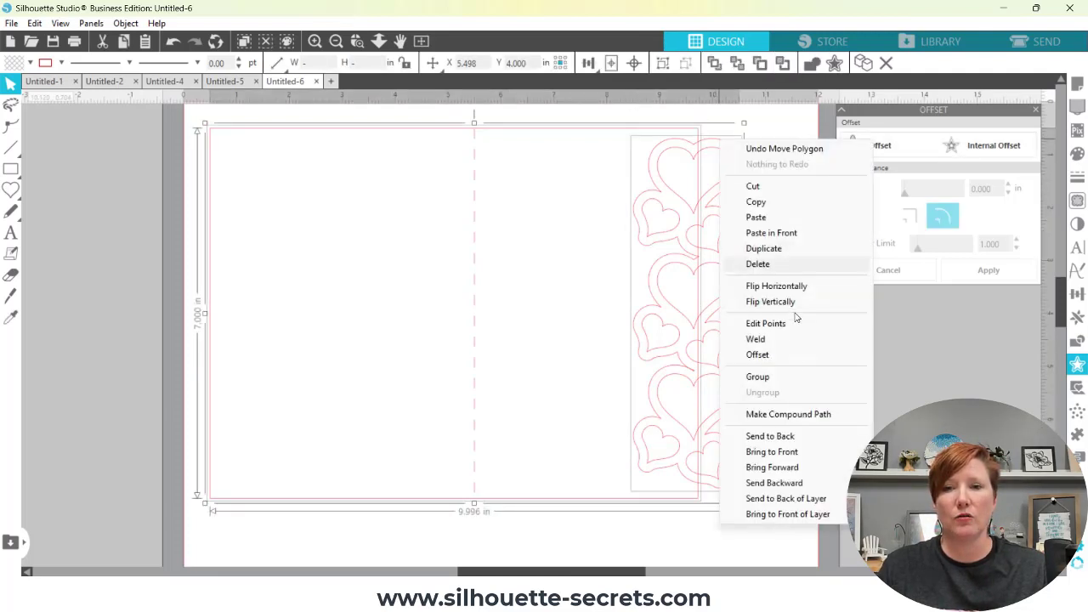
left_click(785, 344)
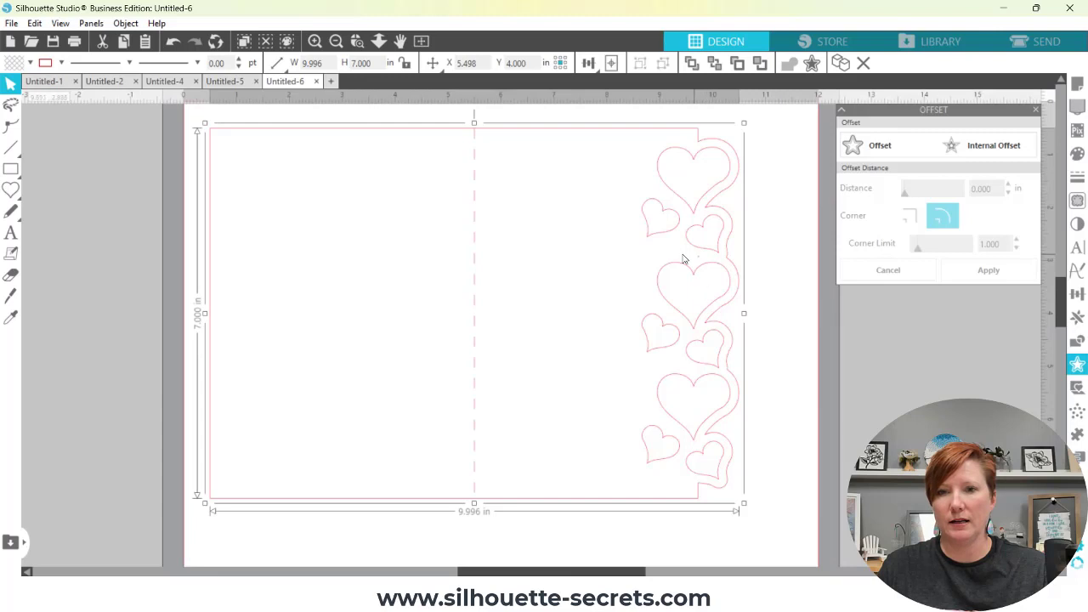
Step: Release the welded card's compound path and delete the tiny leftover piece between the upper two heart clusters
right_click(730, 259)
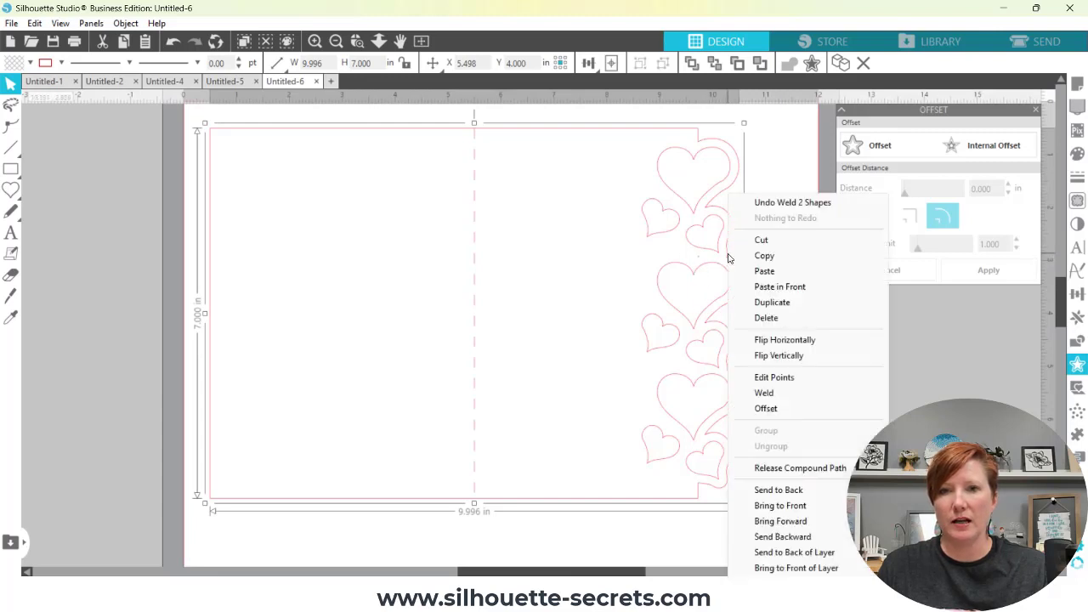
left_click(768, 467)
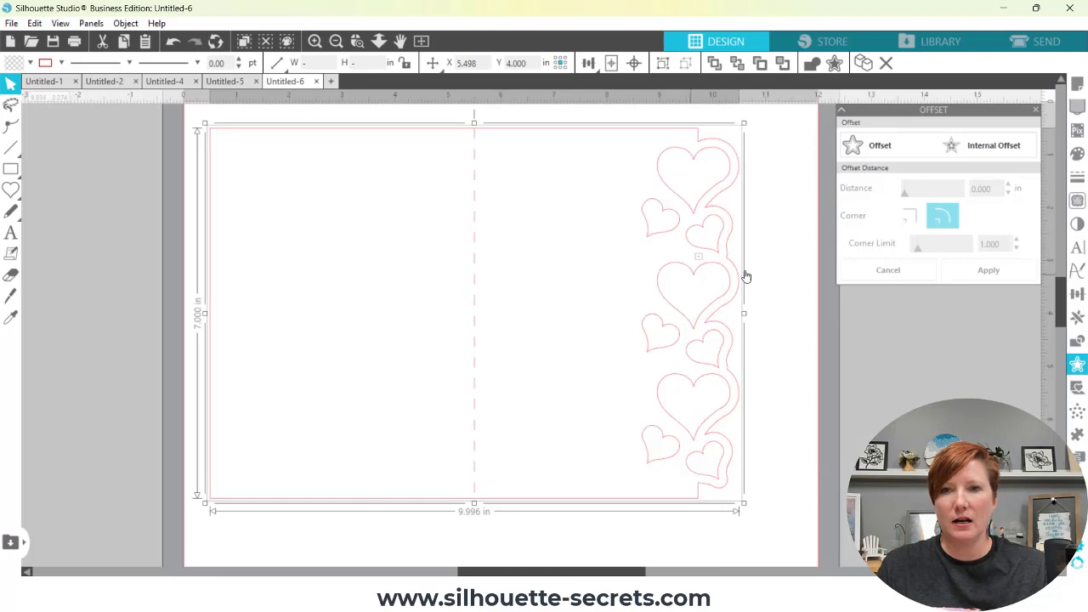
left_click(785, 246)
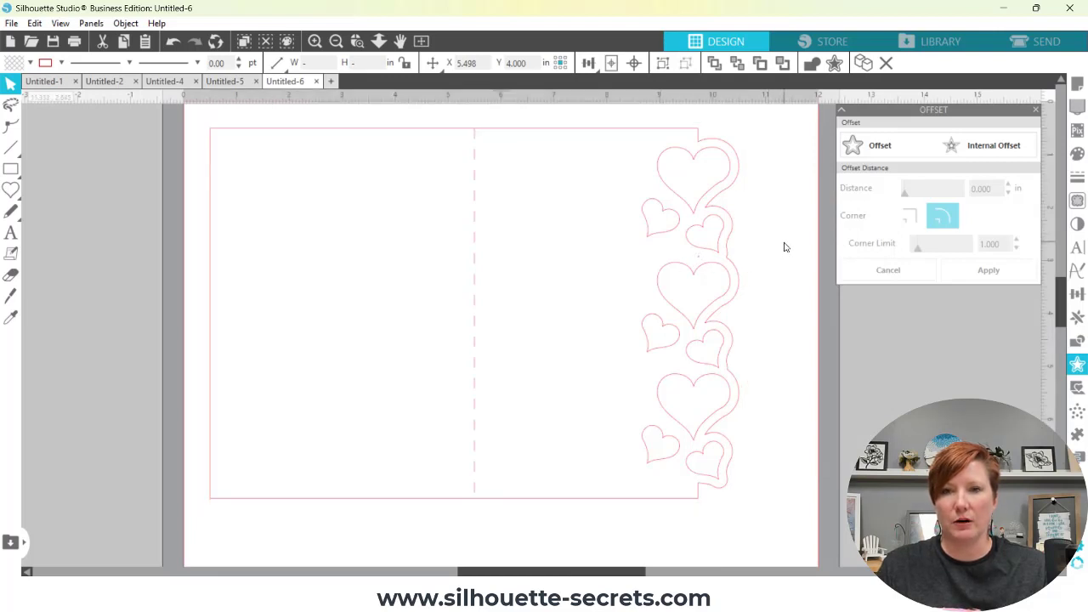
left_click(697, 260)
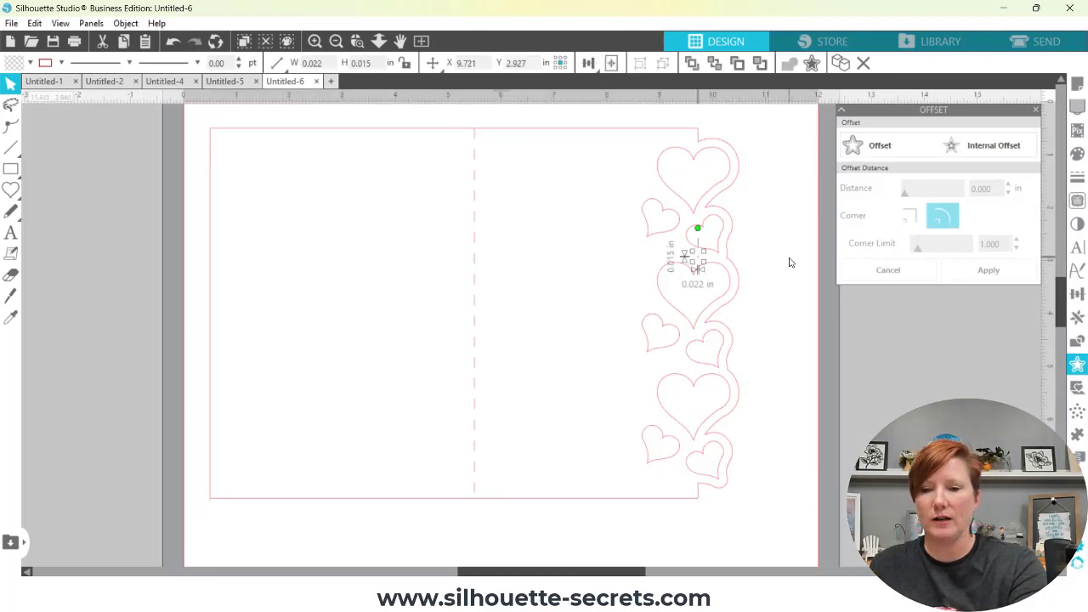
left_click(789, 262)
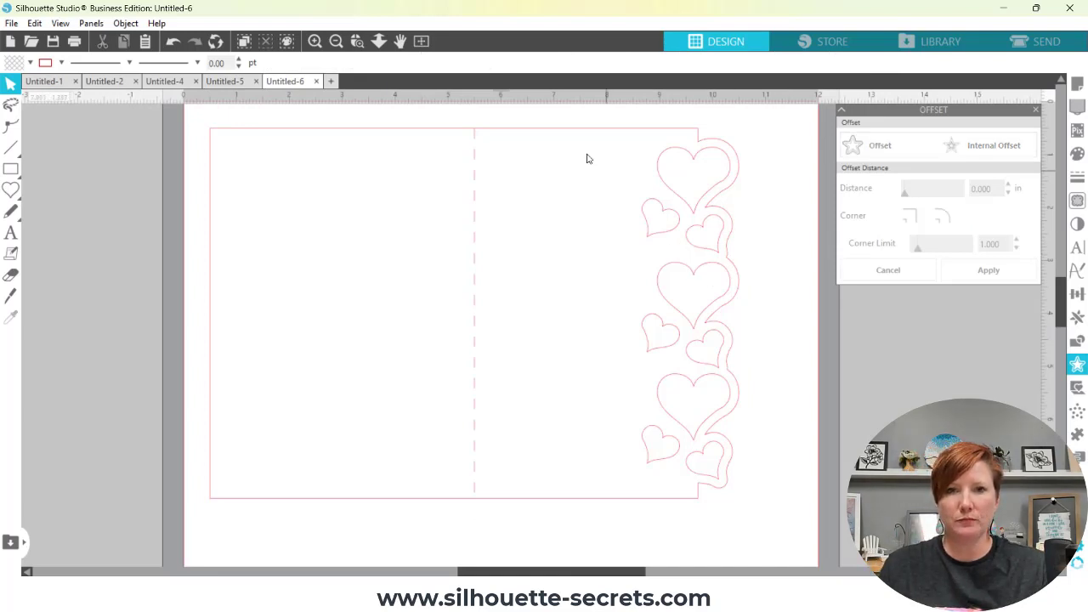
Step: Try a pink and then a red fill on the welded card outline, and clear the fill again
left_click(571, 131)
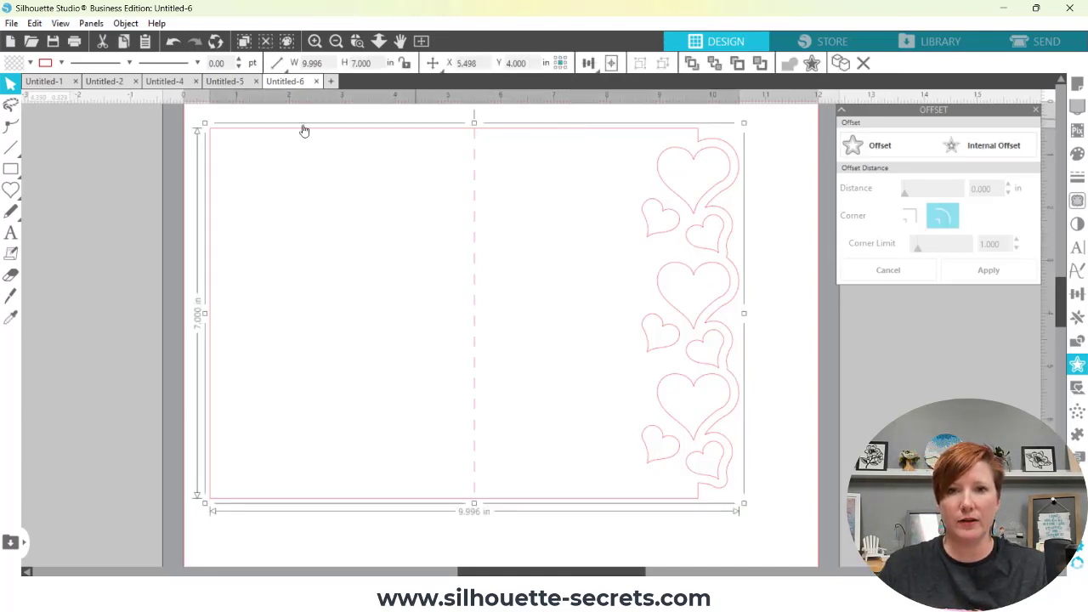
left_click(29, 63)
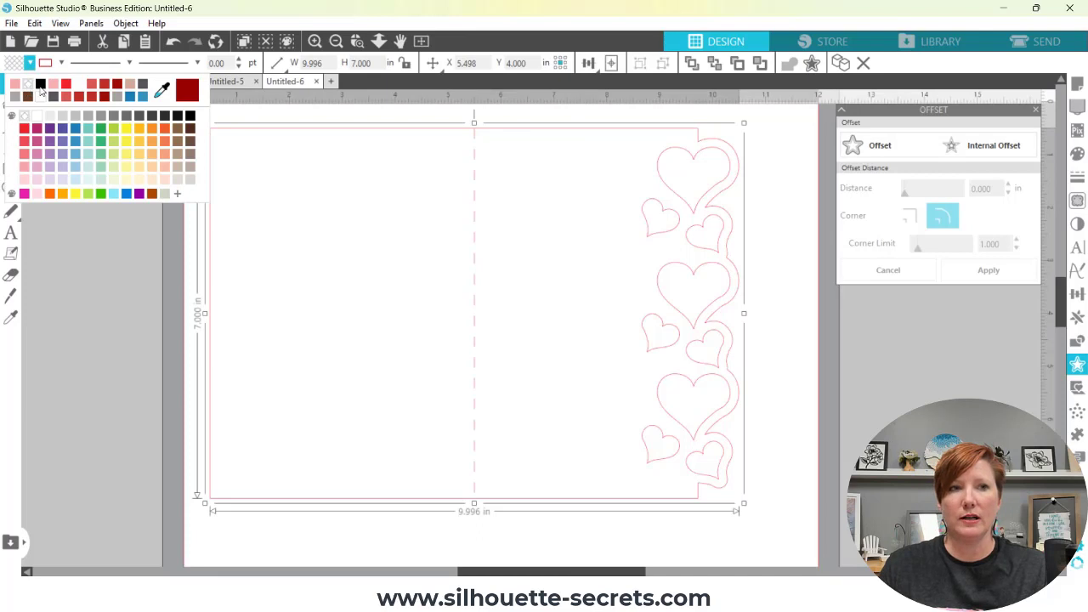
left_click(25, 88)
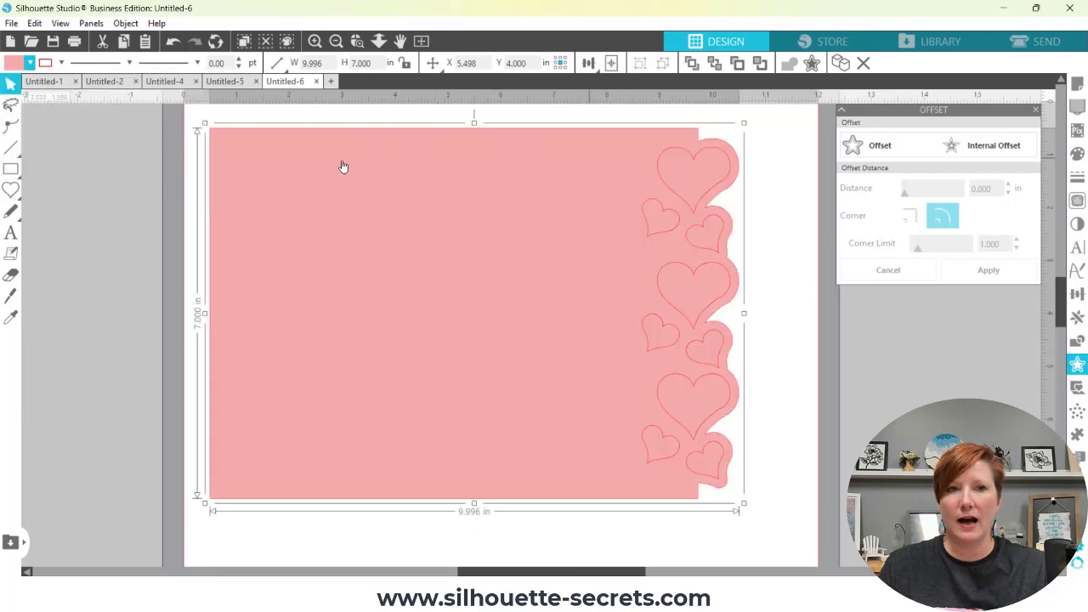
left_click(30, 62)
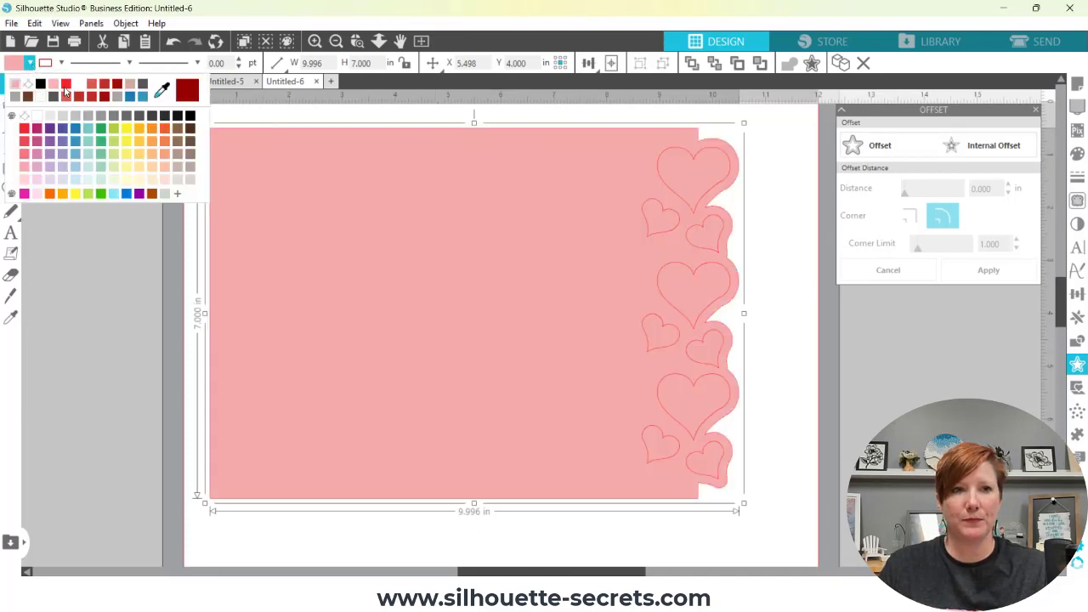
left_click(65, 86)
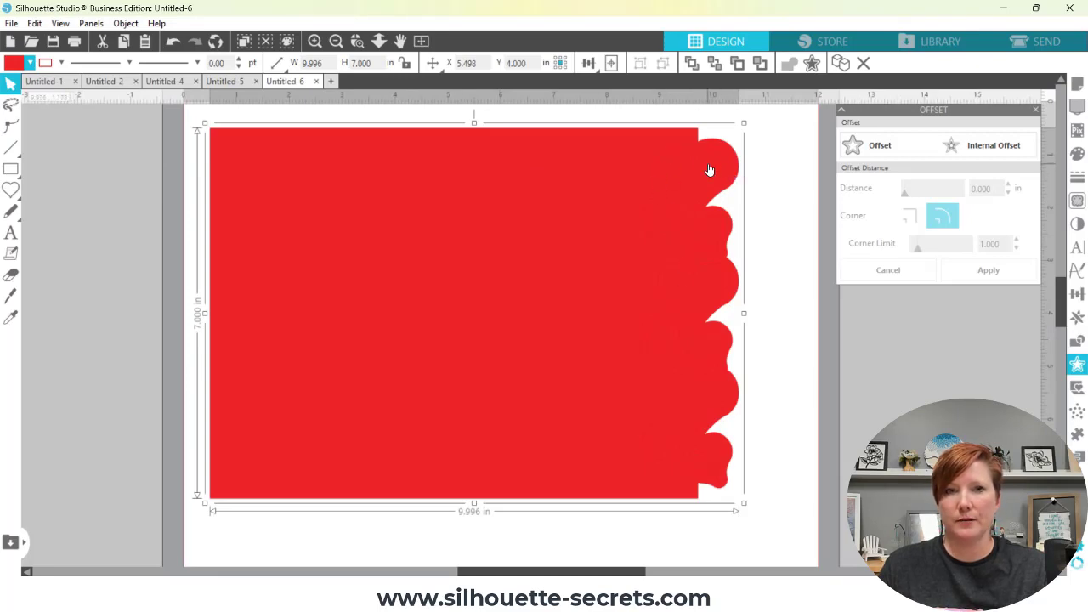
left_click(30, 63)
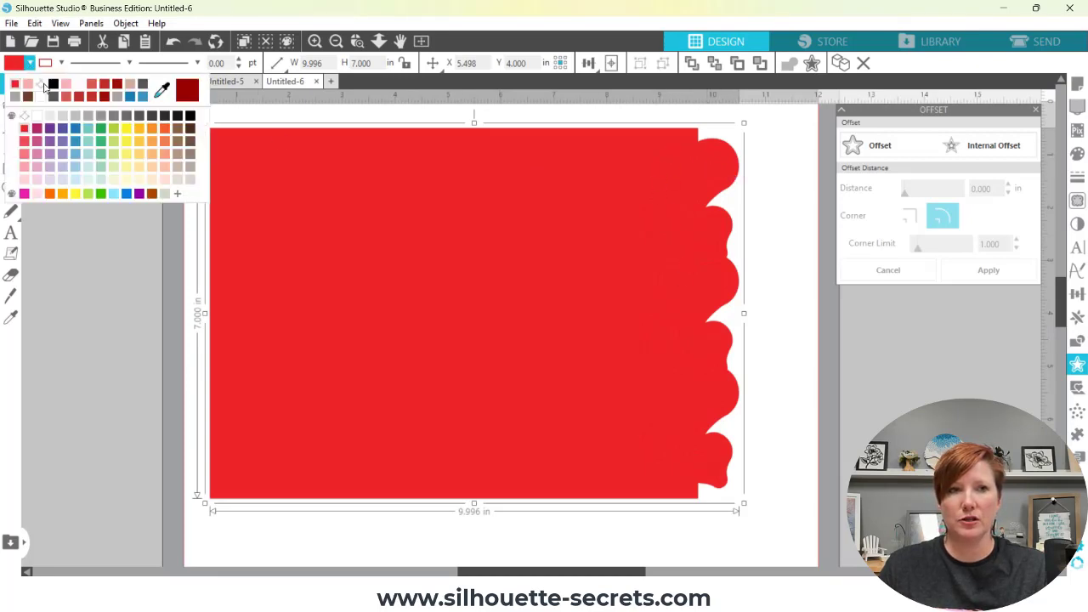
left_click(40, 85)
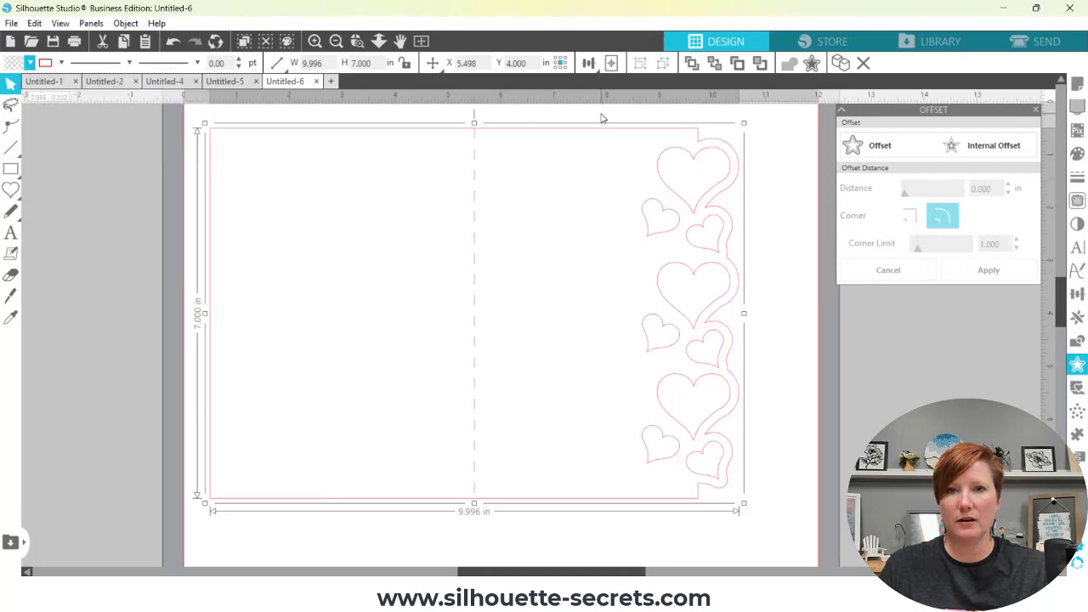
Step: Combine the shaped card outline and all the border hearts into one compound path
left_click_drag(600, 113, 782, 531)
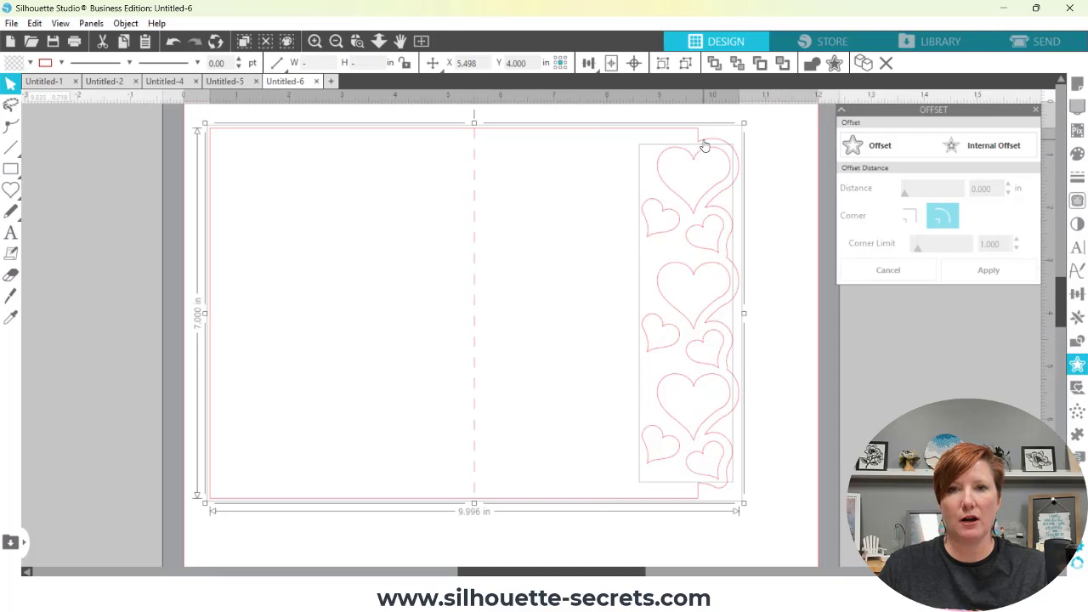
right_click(695, 275)
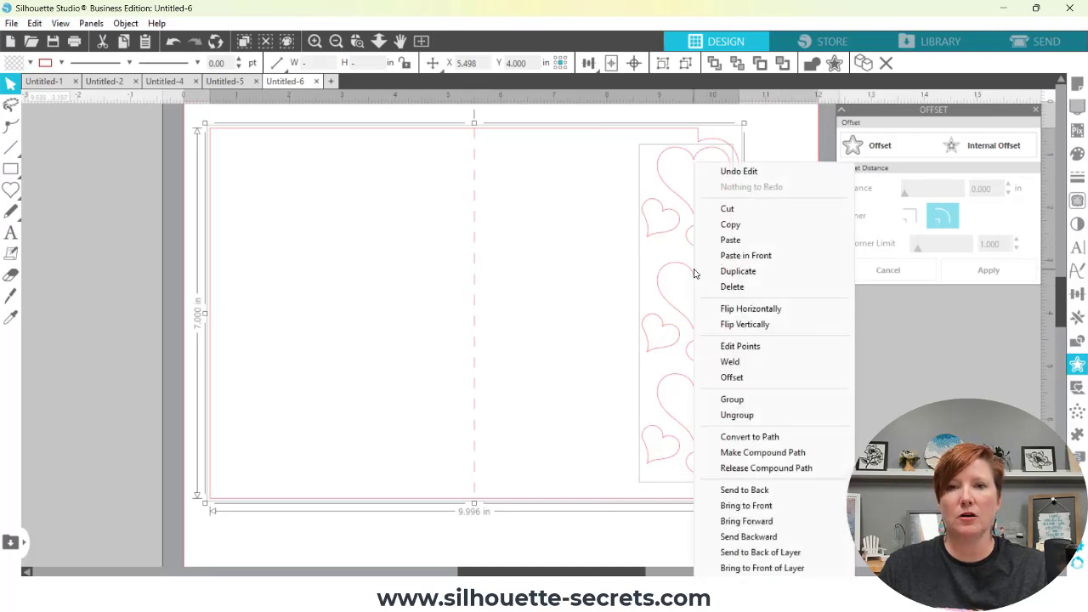
left_click(759, 455)
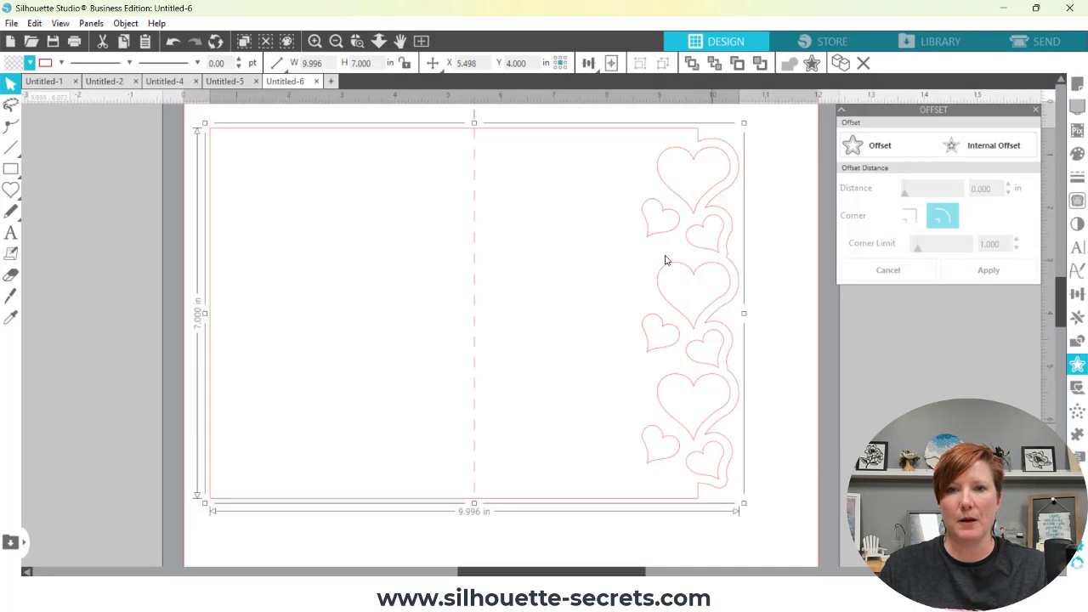
Step: Fill the compound card shape with red and send it to the back, behind the dashed fold line
left_click(29, 63)
left_click(28, 83)
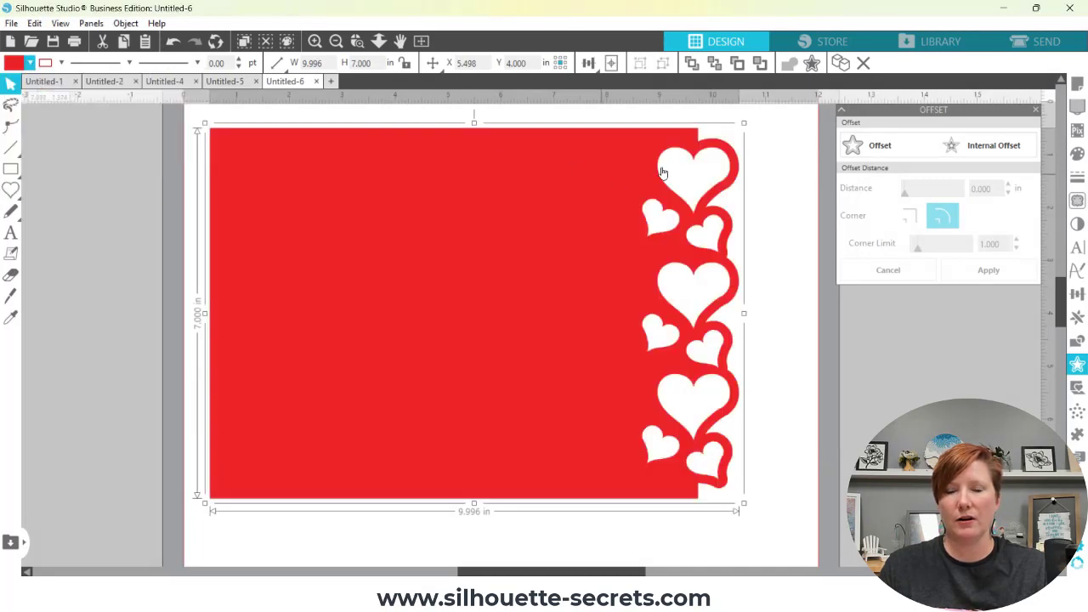
right_click(598, 253)
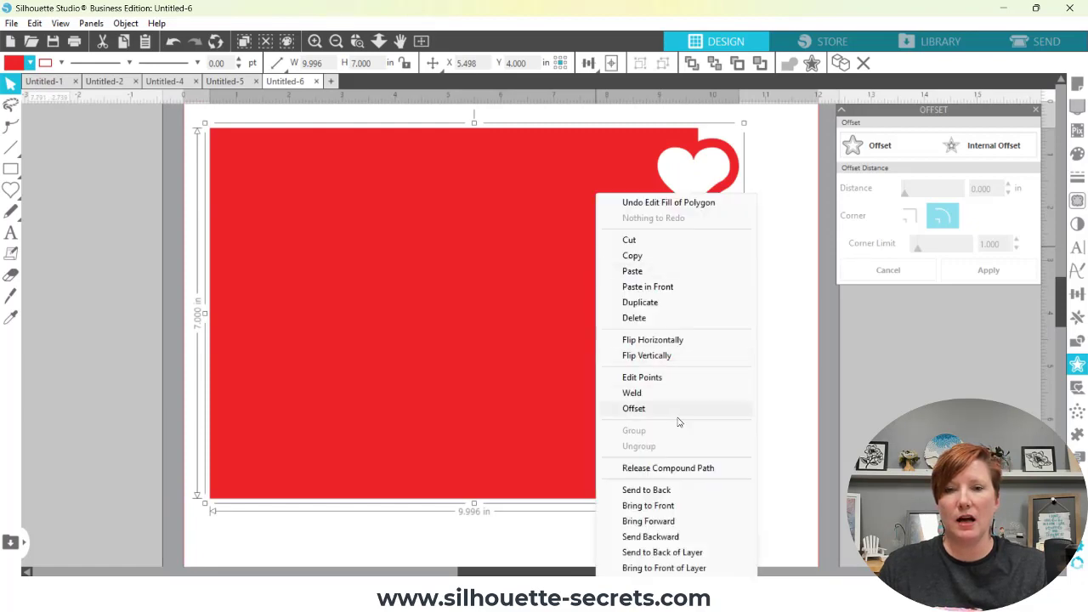
left_click(664, 491)
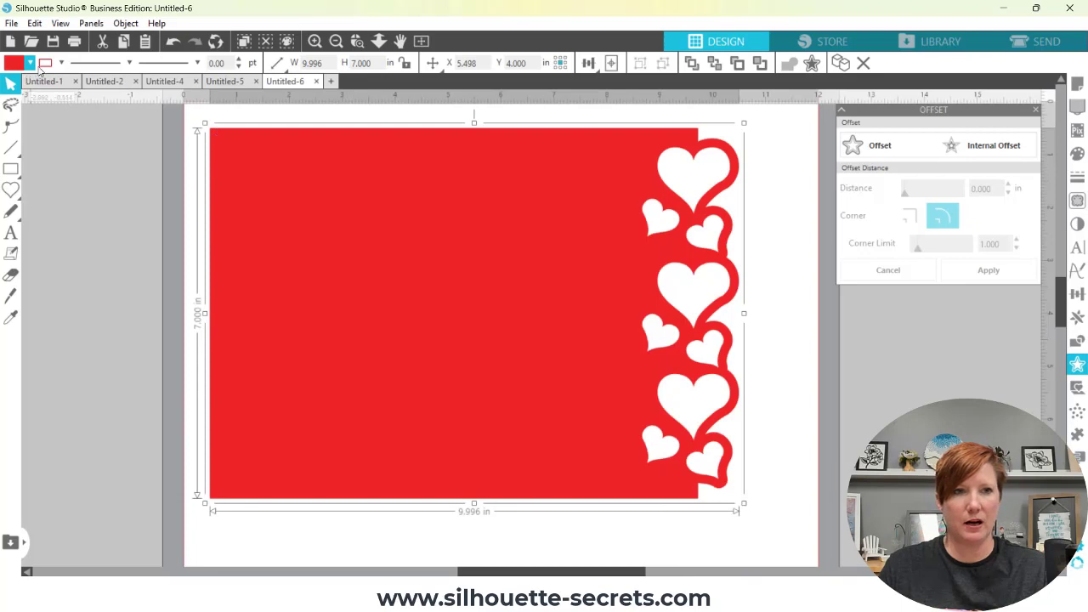
Step: Try a purple fill on the card shape, and change the fill to light pink
left_click(31, 63)
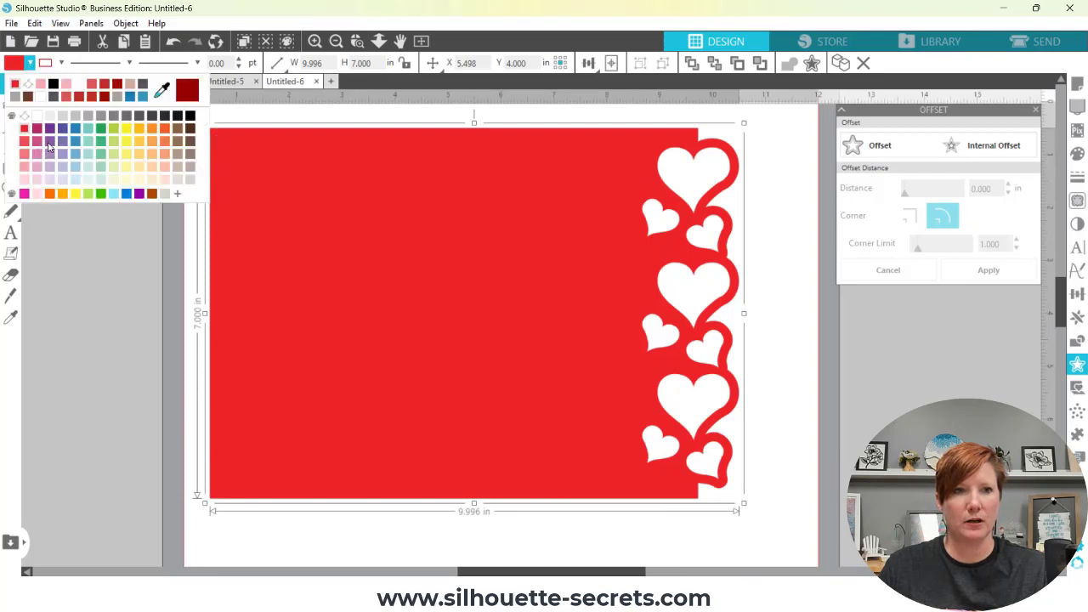
left_click(50, 145)
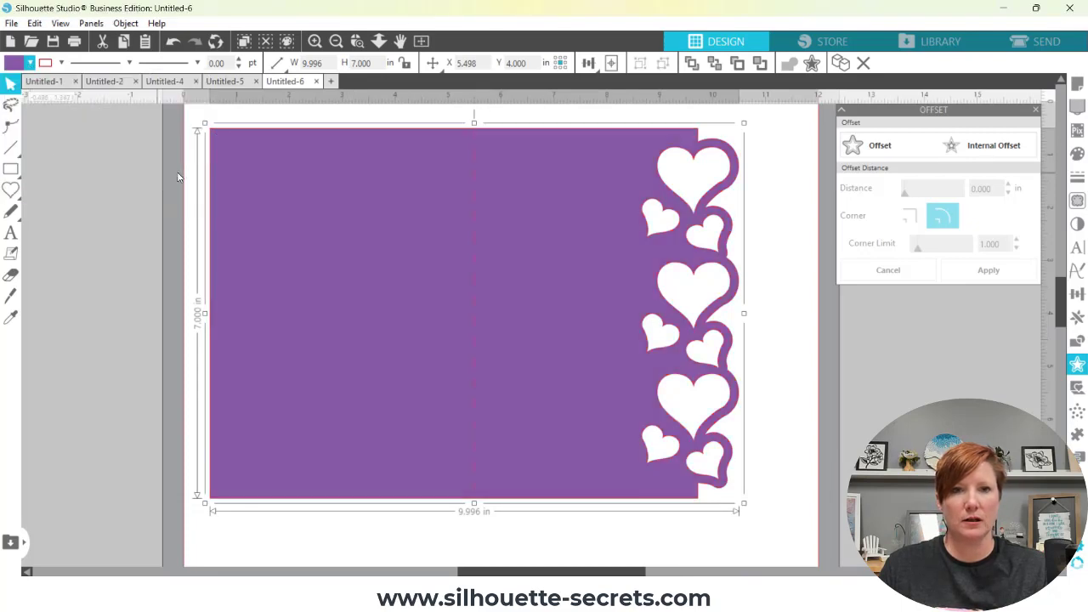
left_click(30, 63)
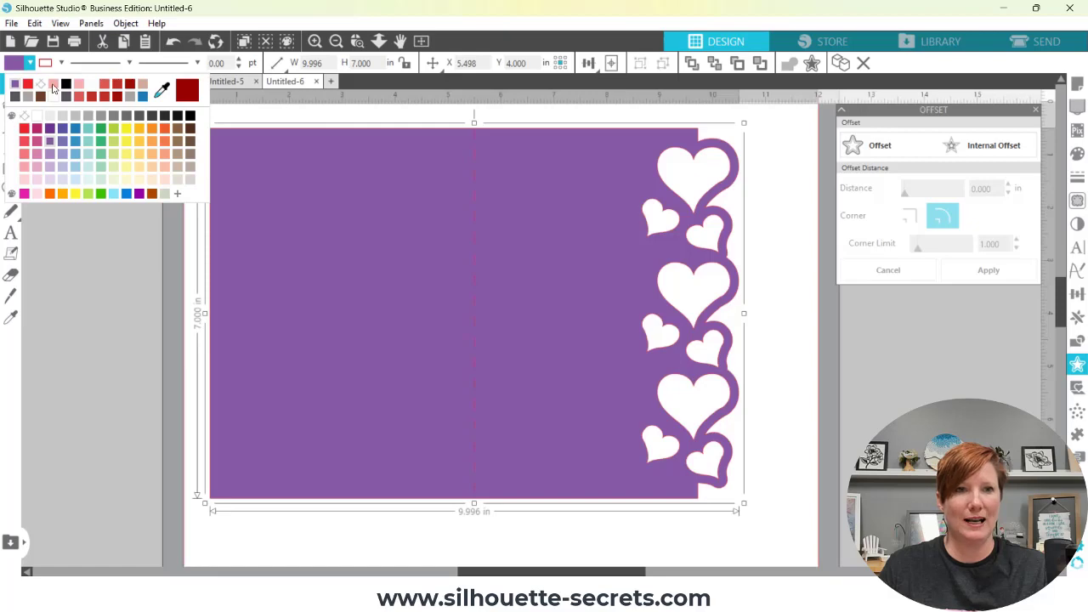
left_click(53, 85)
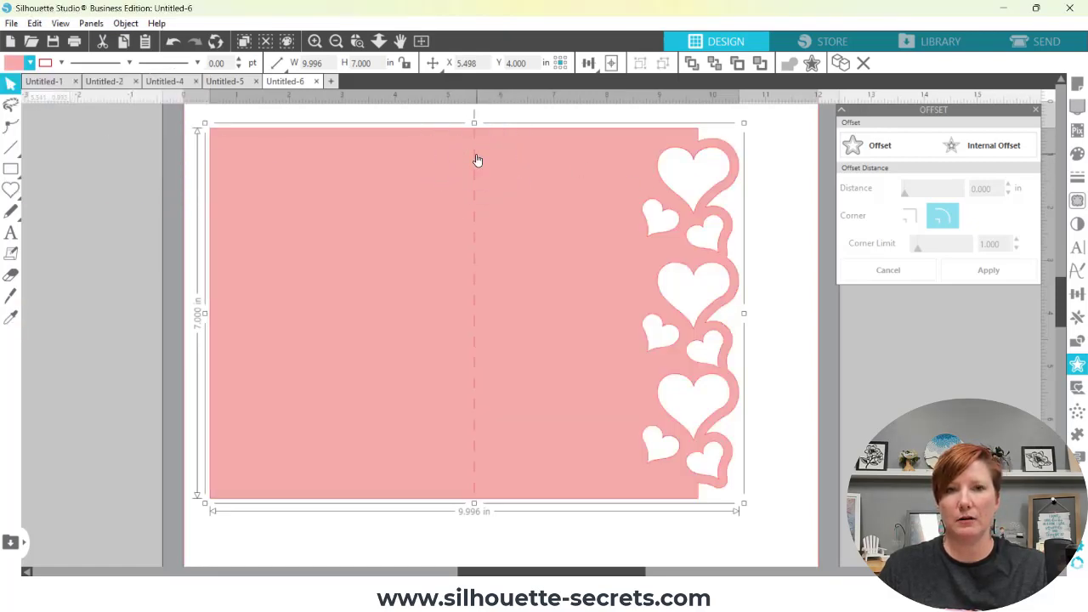
left_click_drag(152, 144, 522, 250)
right_click(522, 250)
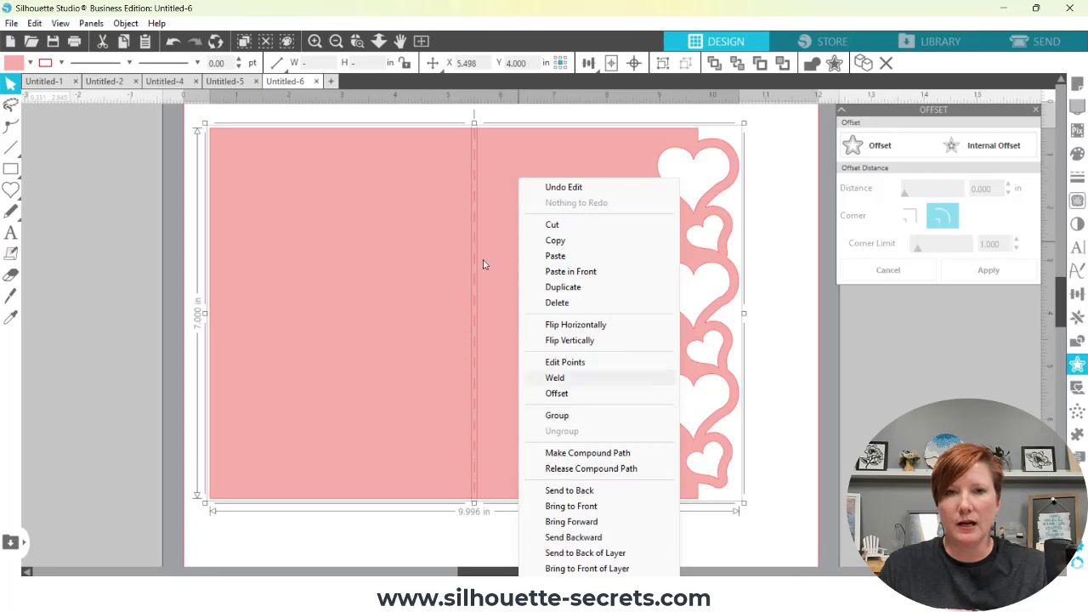
left_click(513, 116)
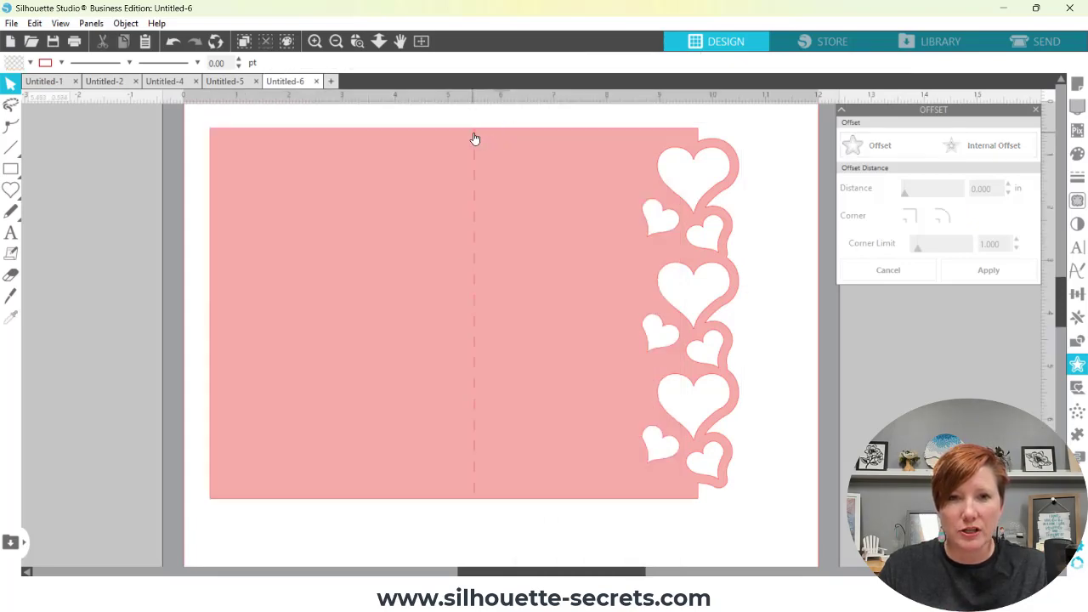
Step: Shorten the dashed fold line slightly at both ends to about 6.67 in, keeping it inside the card's edges
left_click(476, 140)
left_click(475, 141)
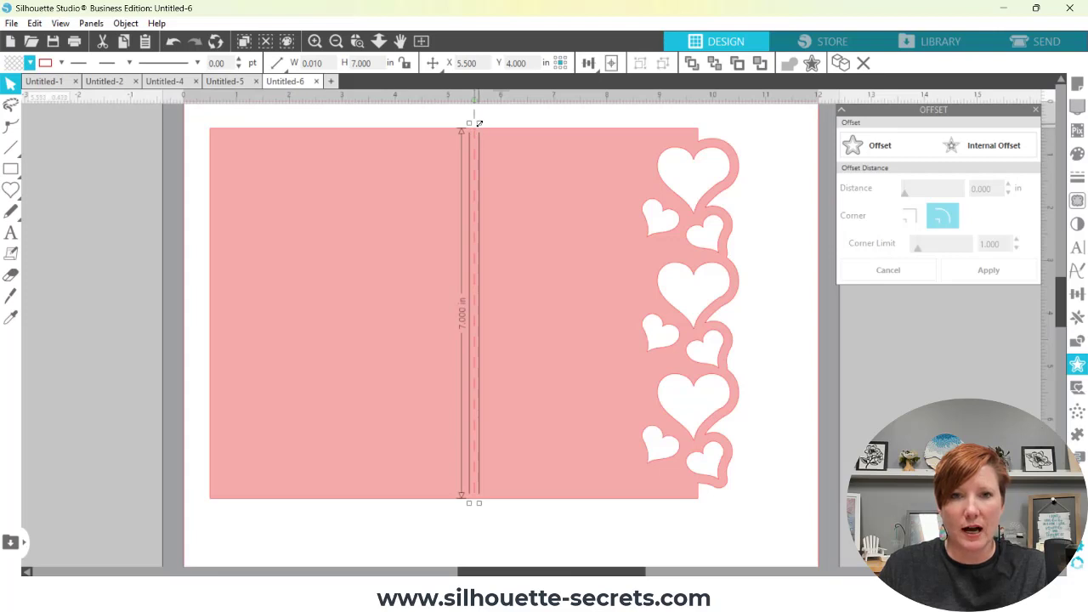
left_click_drag(478, 123, 479, 134)
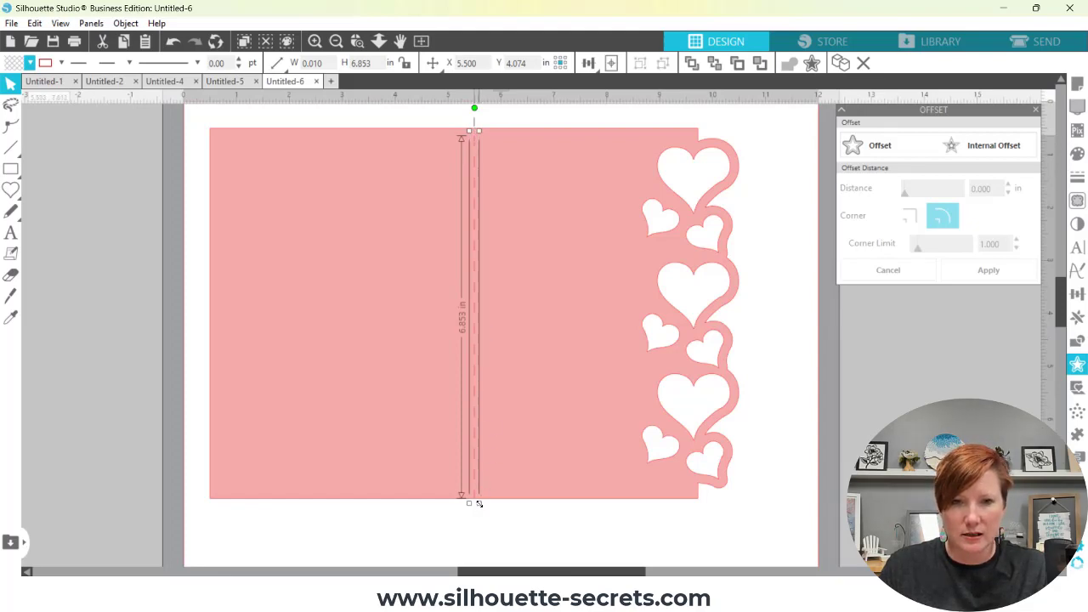
left_click_drag(479, 503, 474, 499)
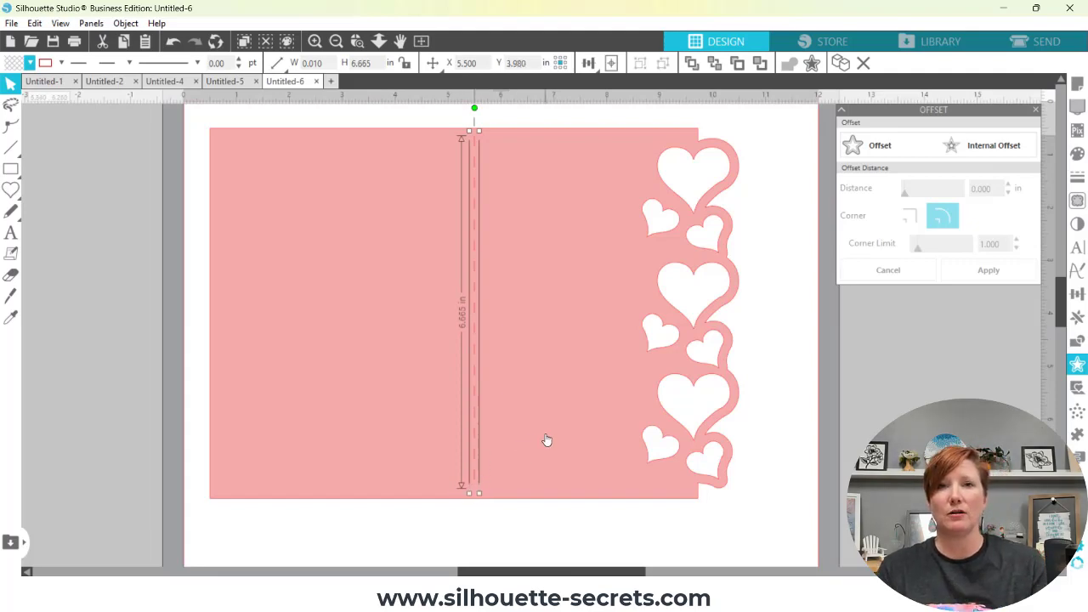
Step: Group the card shape and the dashed fold line together
left_click(162, 210)
key("ctrl+a")
right_click(570, 284)
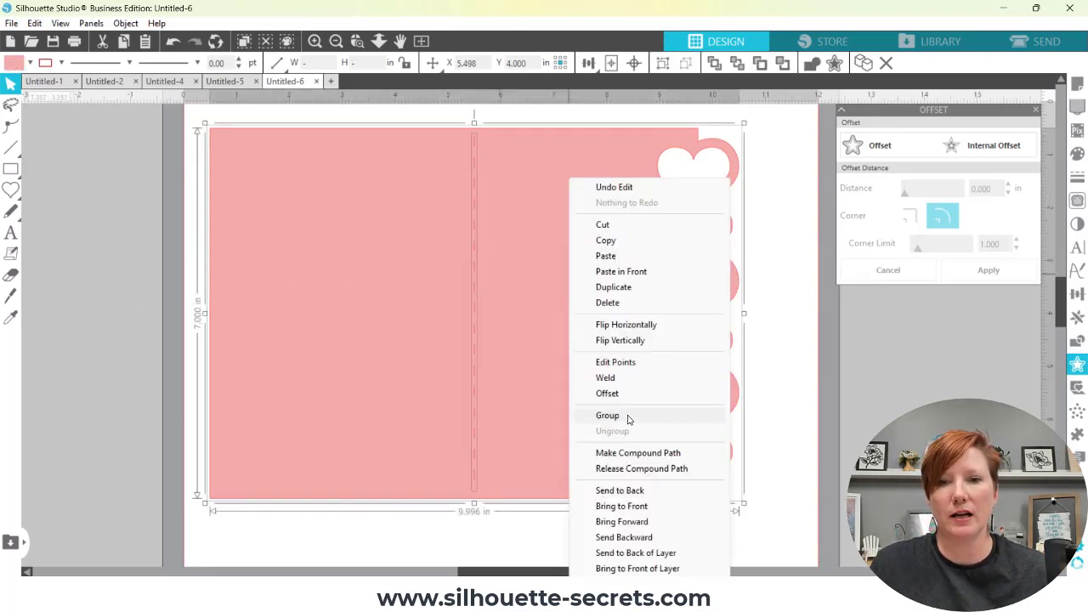
left_click(628, 416)
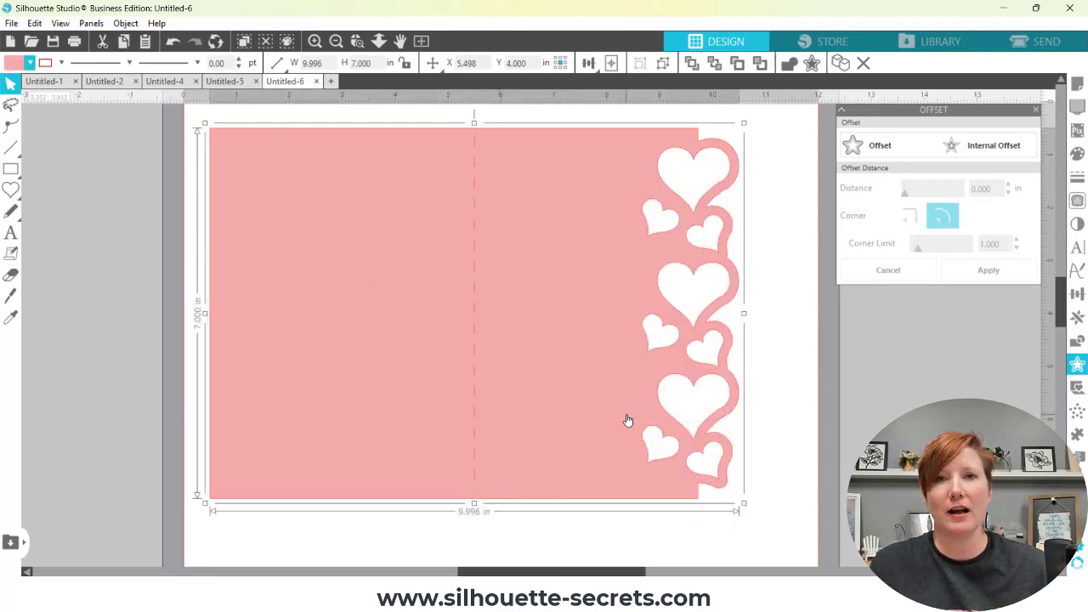